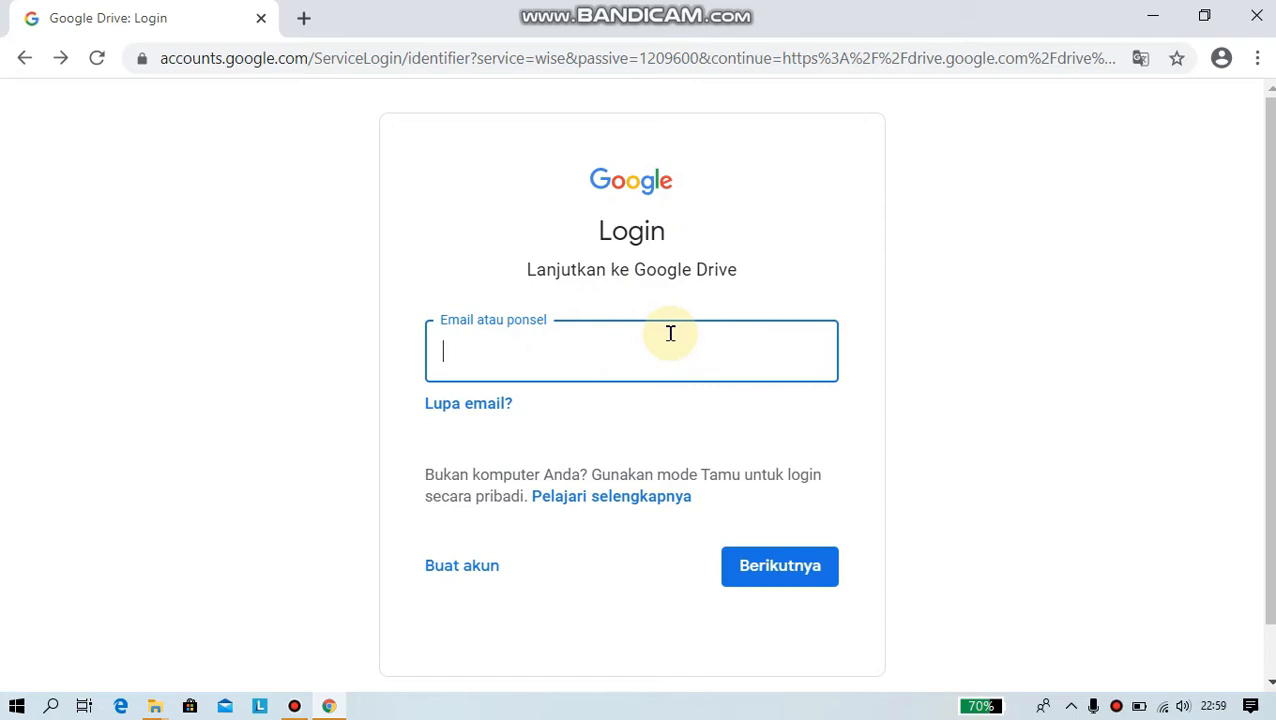
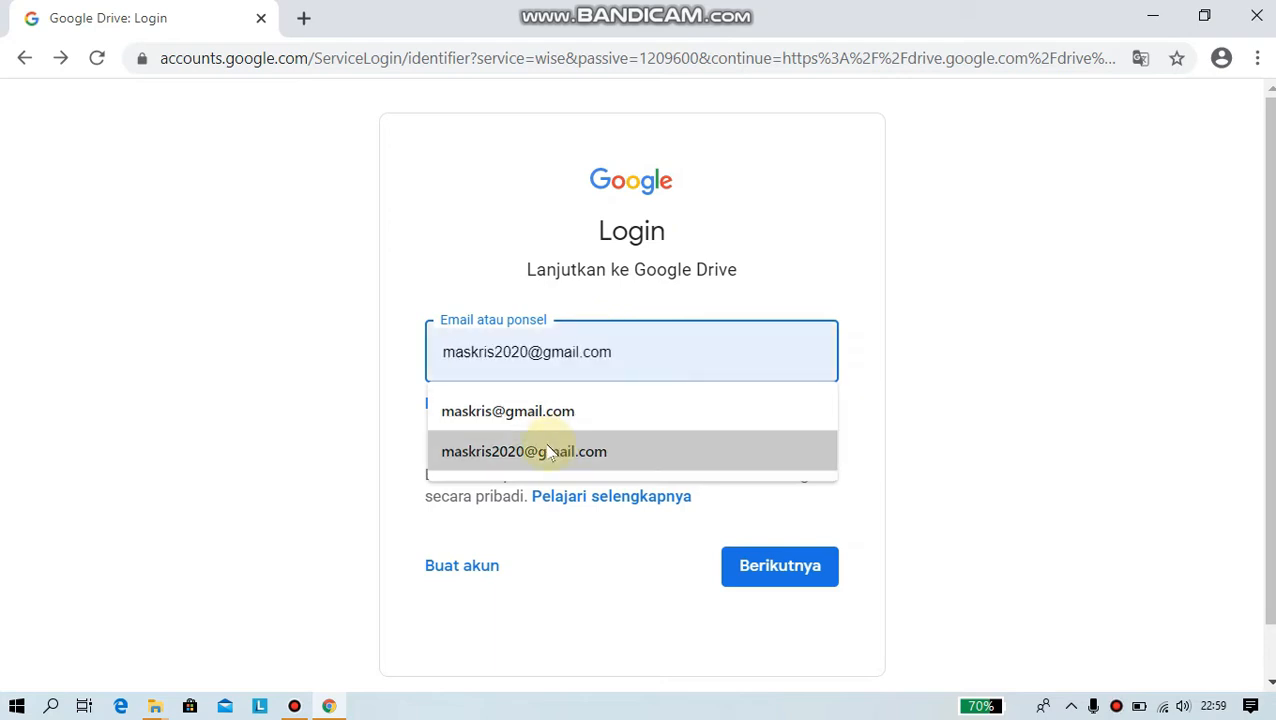
# - Sign in with the saved account's e-mail and password to reach the empty My Drive
pyautogui.click(548, 451)
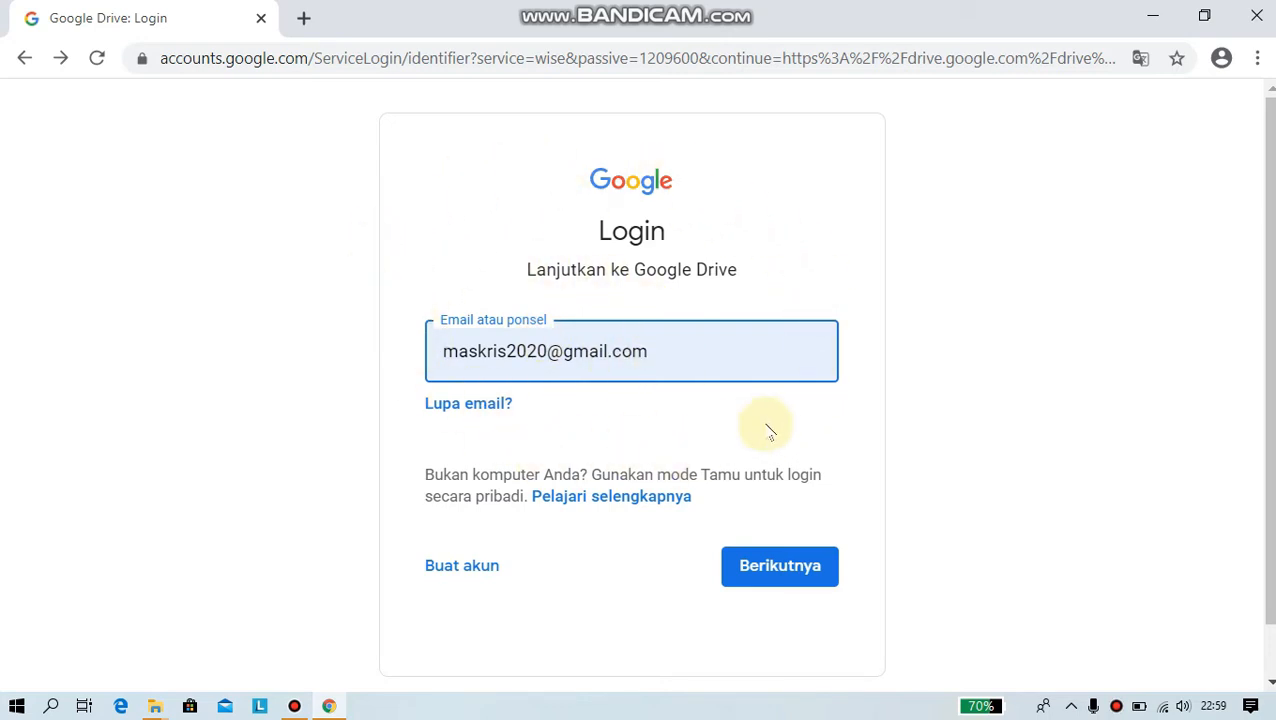
pyautogui.click(790, 566)
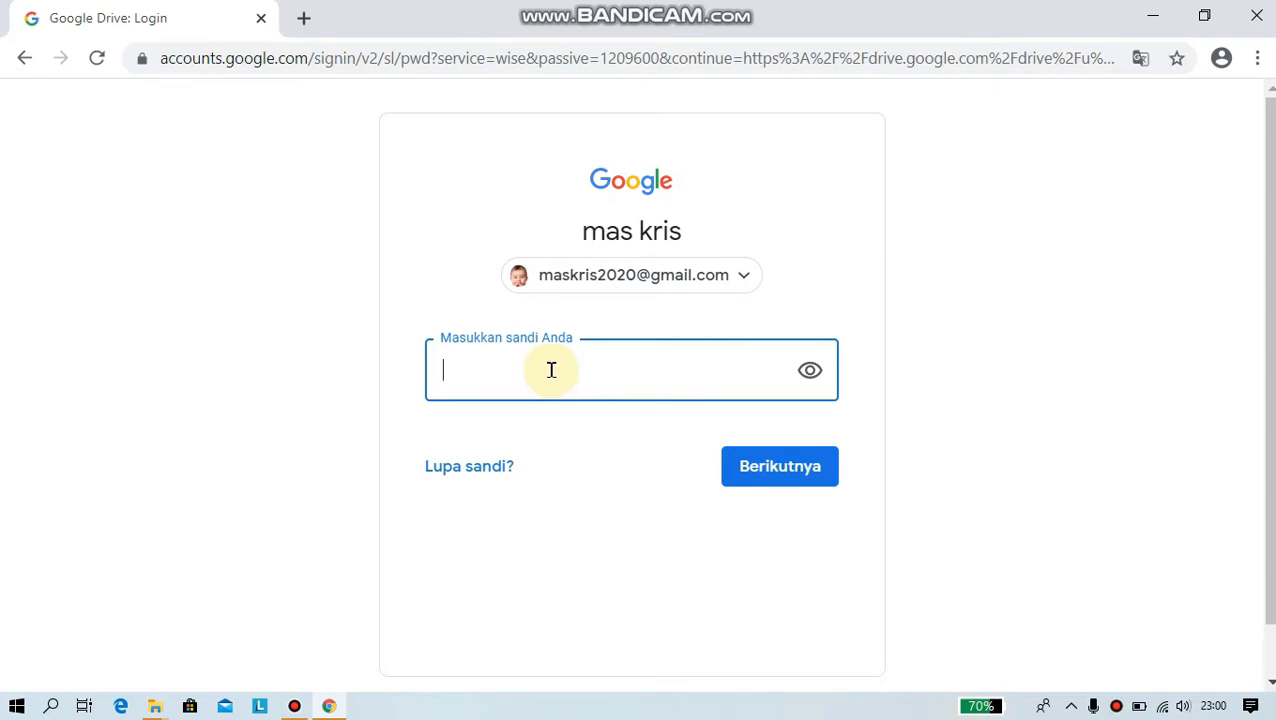
pyautogui.write('••')
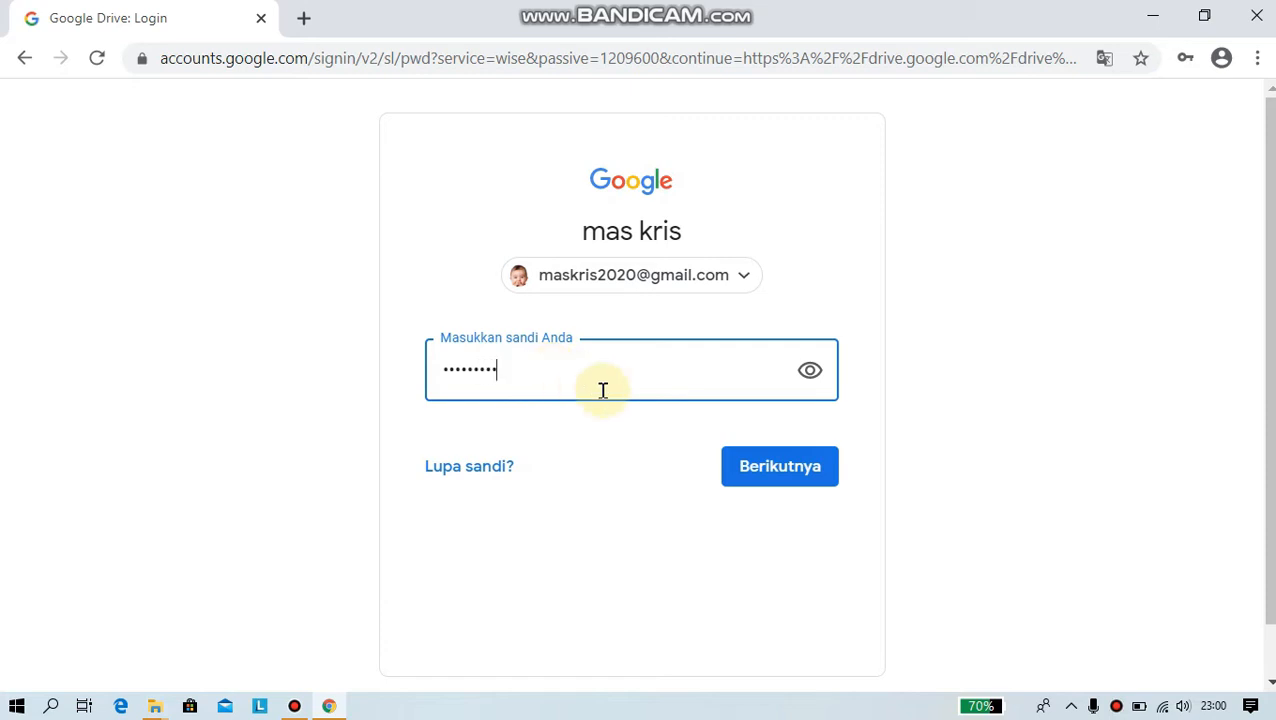
pyautogui.click(786, 474)
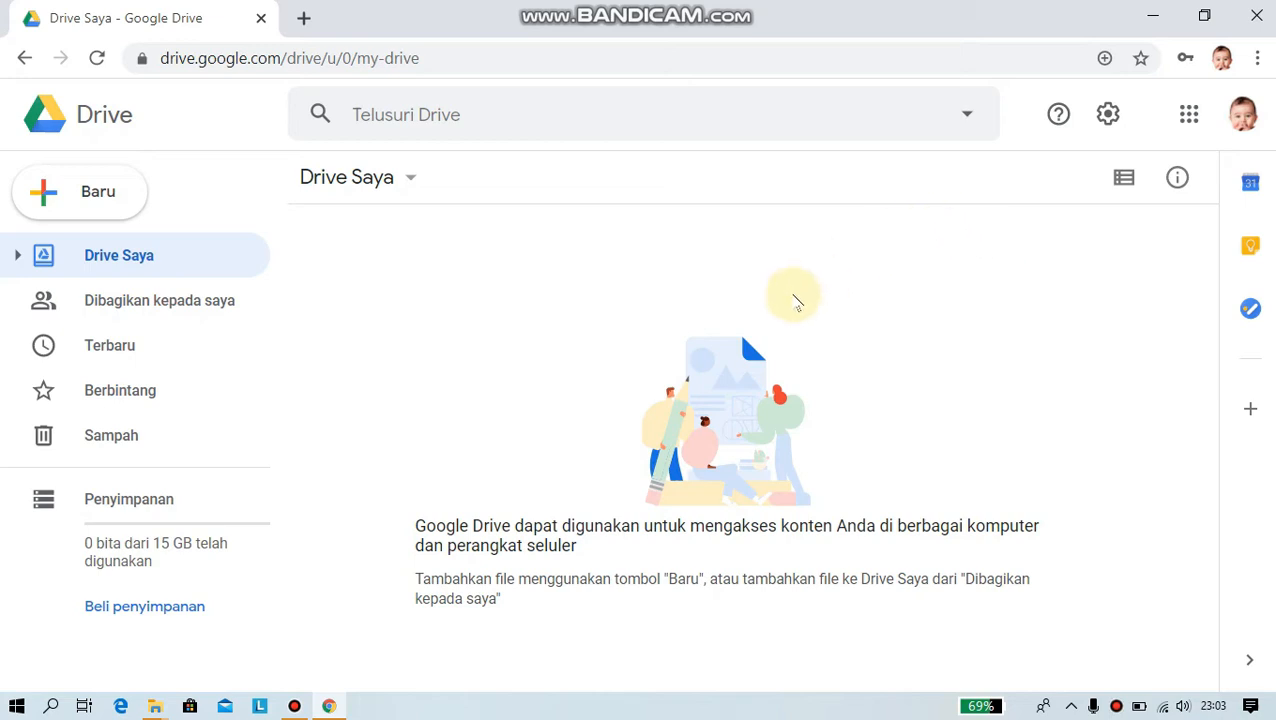
# - Create a blank Google Form from Drive's Baru > Lainnya > Google Formulir menu
pyautogui.click(101, 204)
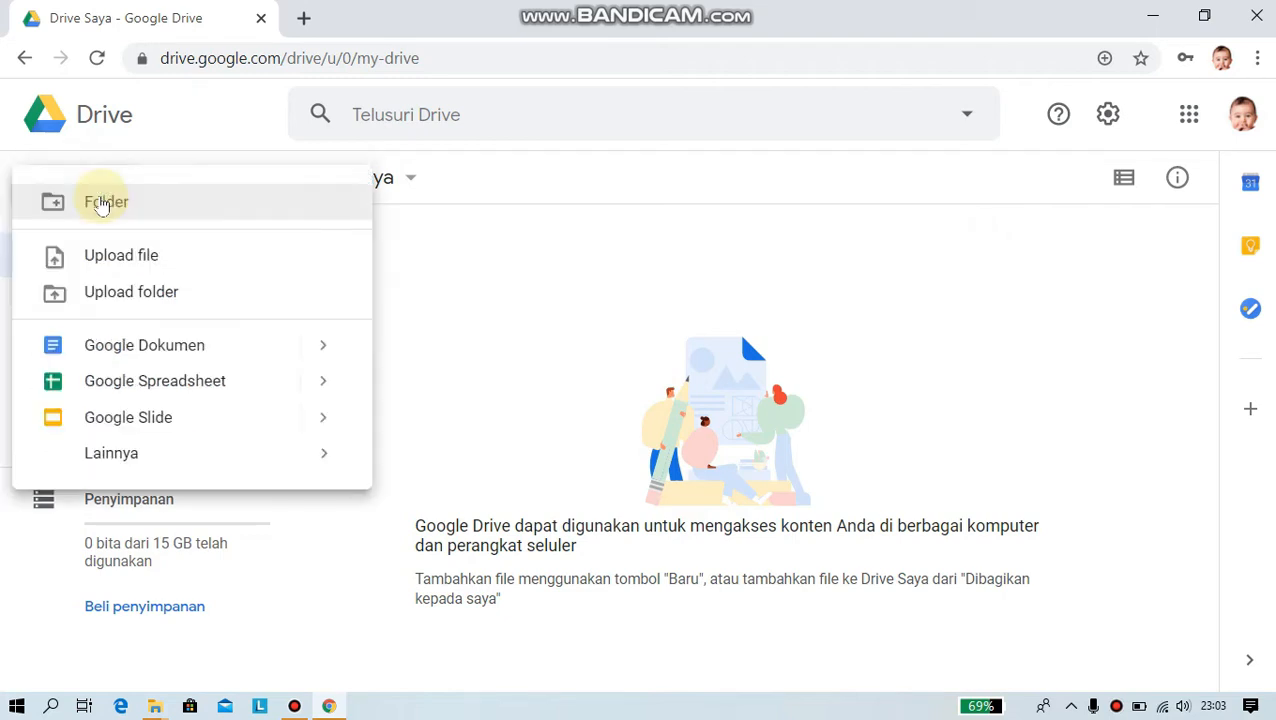
pyautogui.moveTo(155, 455)
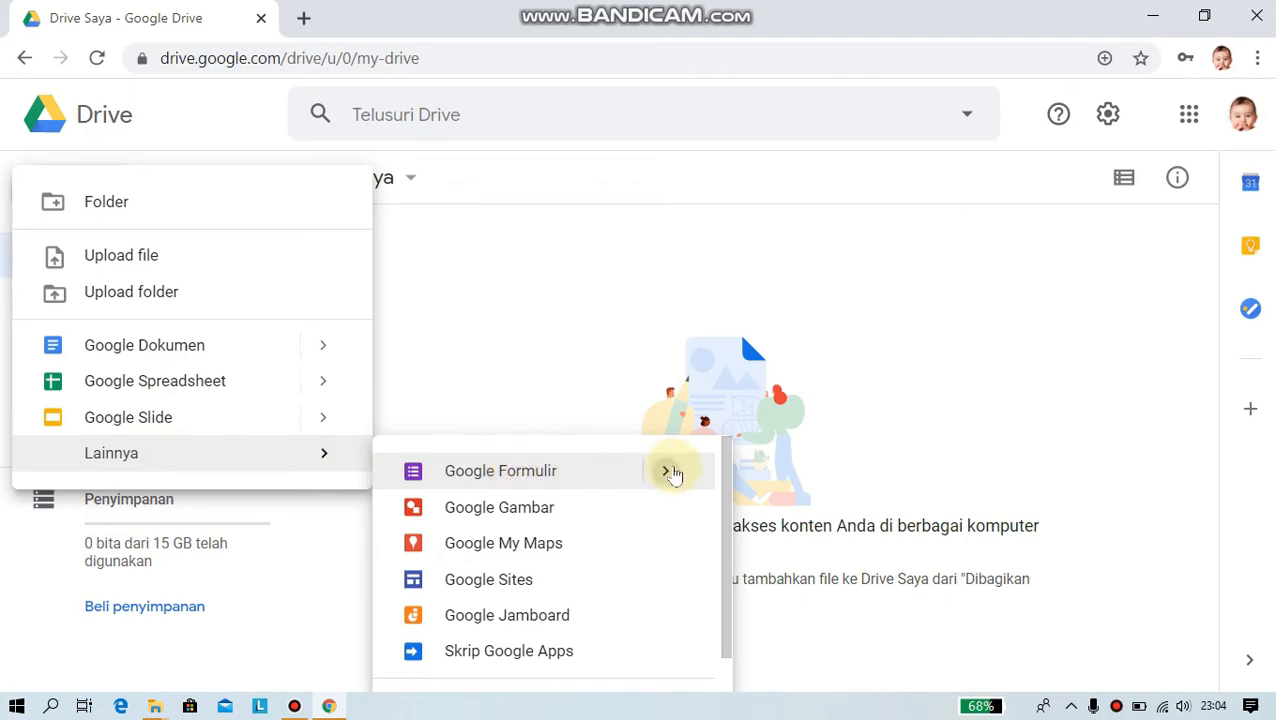
pyautogui.moveTo(672, 473)
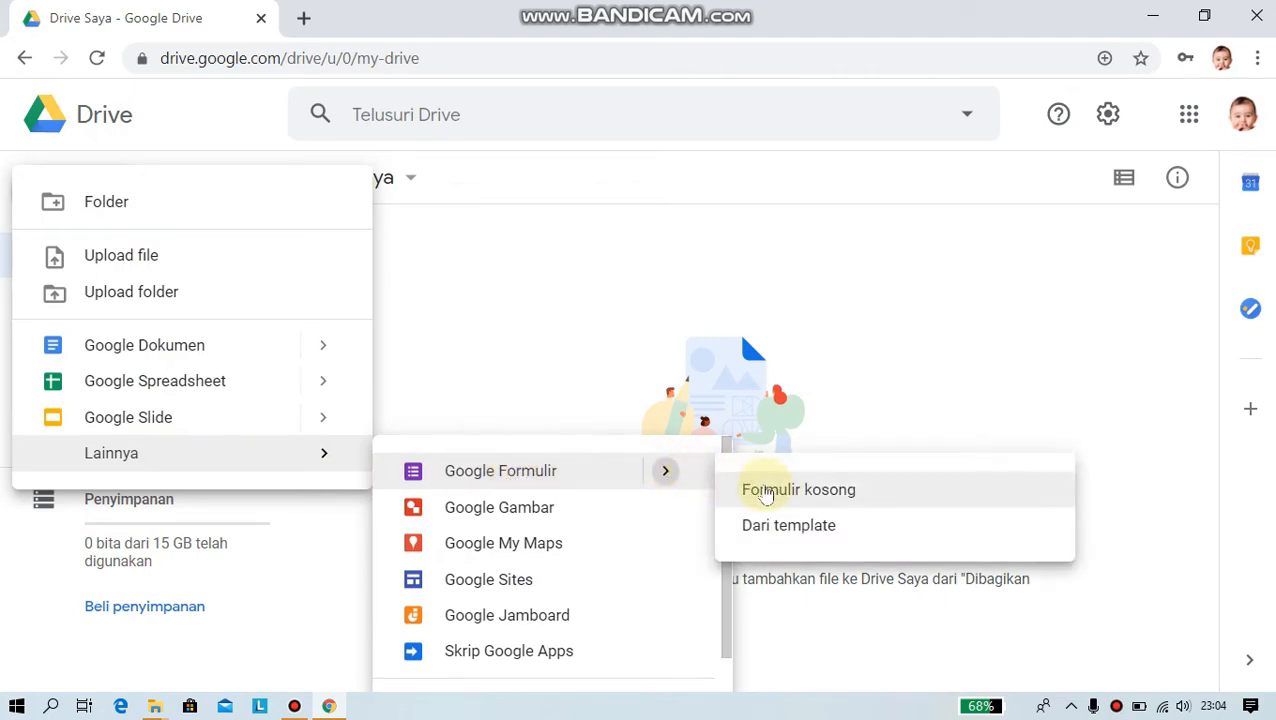
pyautogui.click(799, 492)
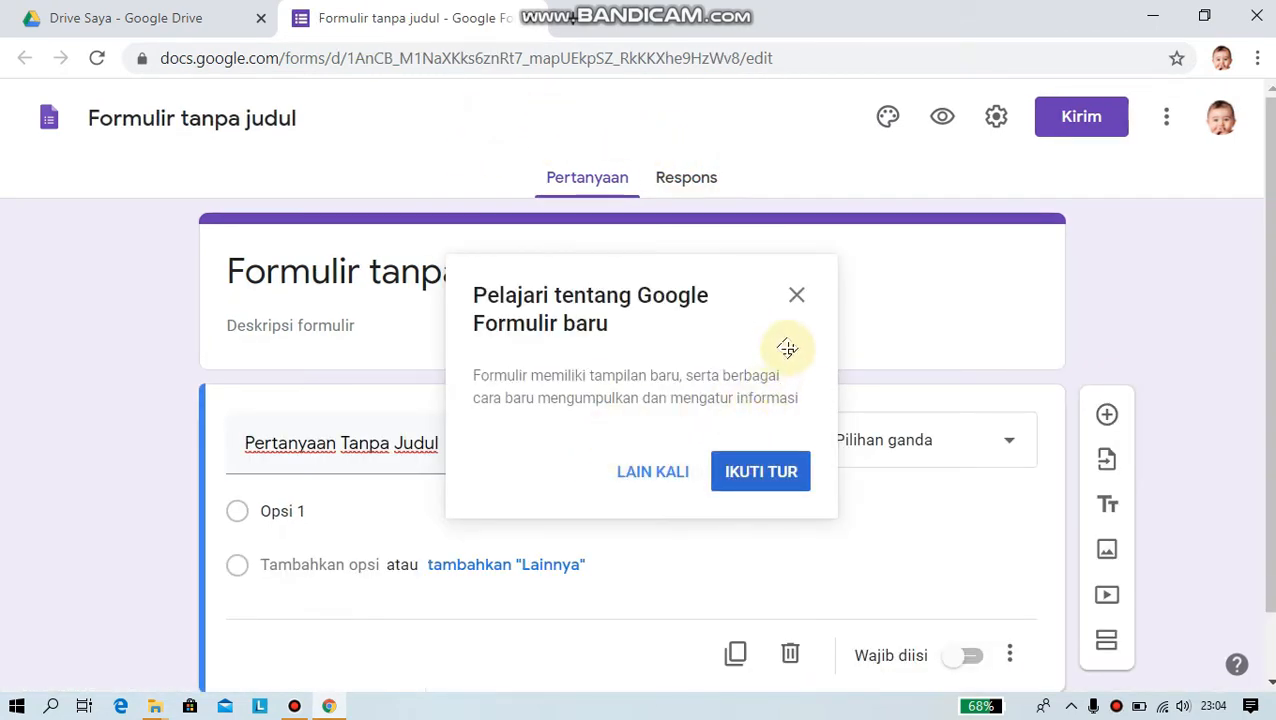
# - Dismiss the new-Forms introduction and retitle the form 'UJIAN/ TUGAS KELAS 7'
pyautogui.click(800, 298)
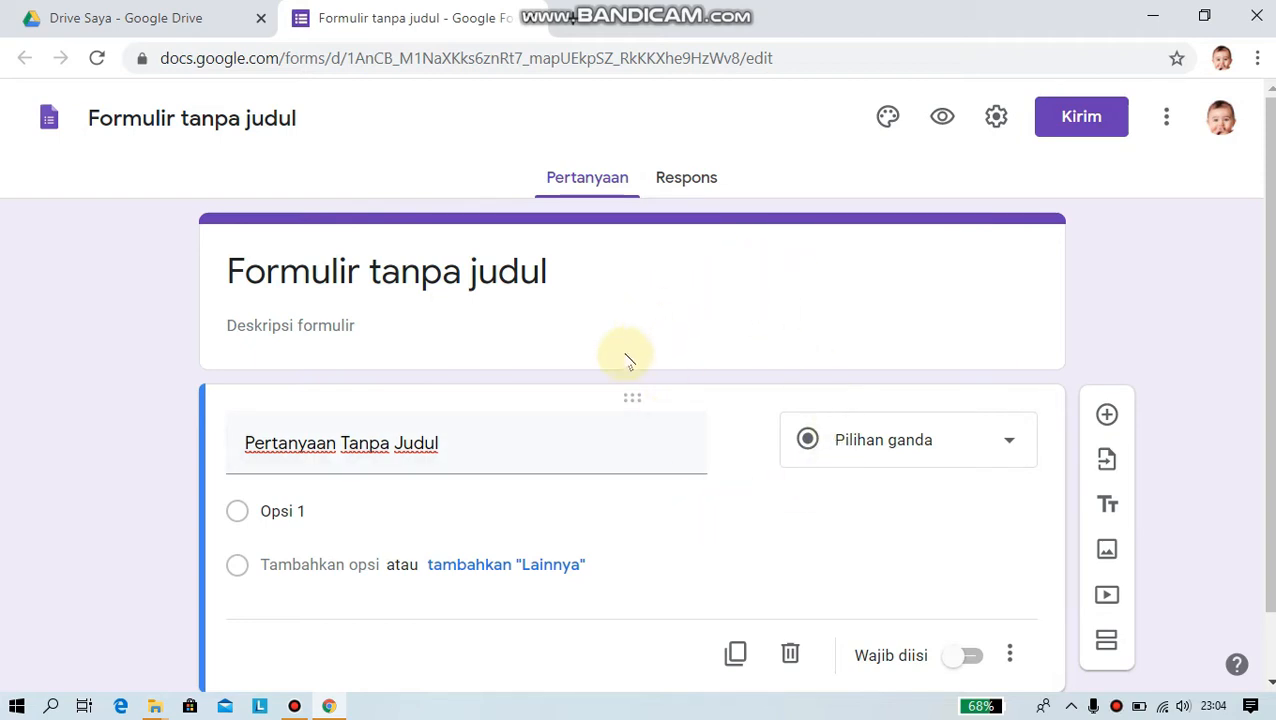
pyautogui.click(415, 277)
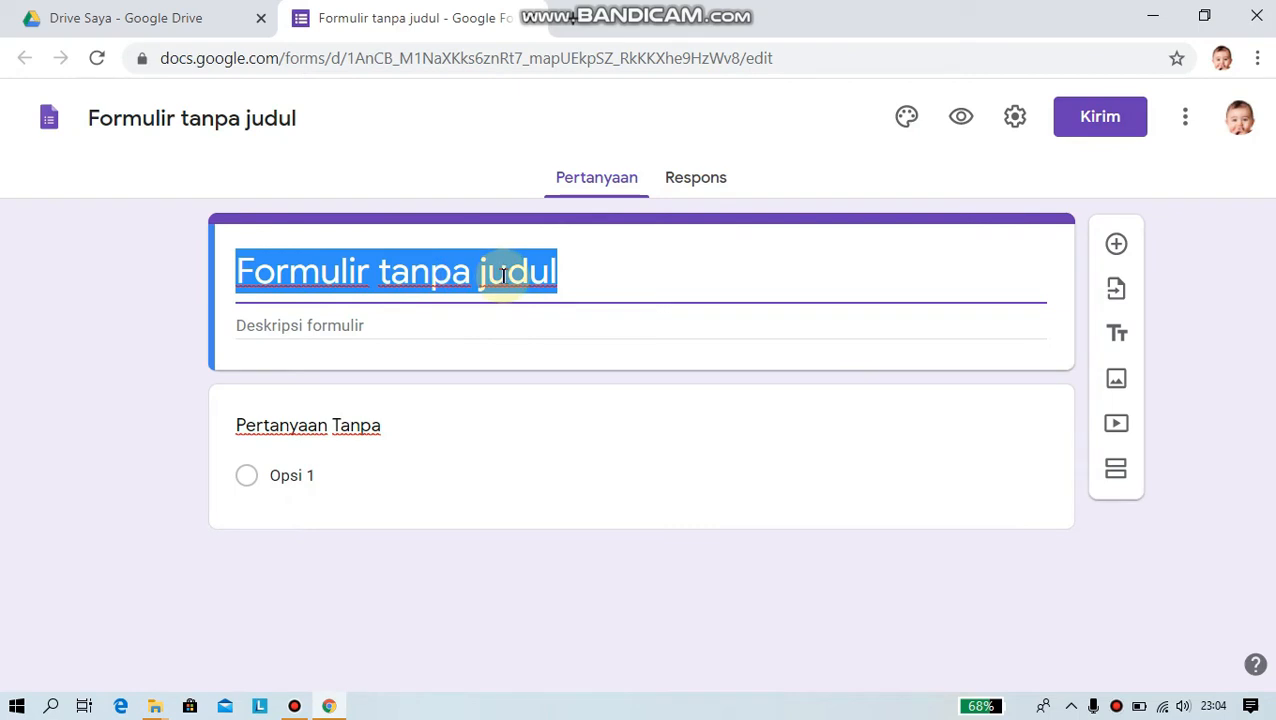
pyautogui.write('UJIAN/')
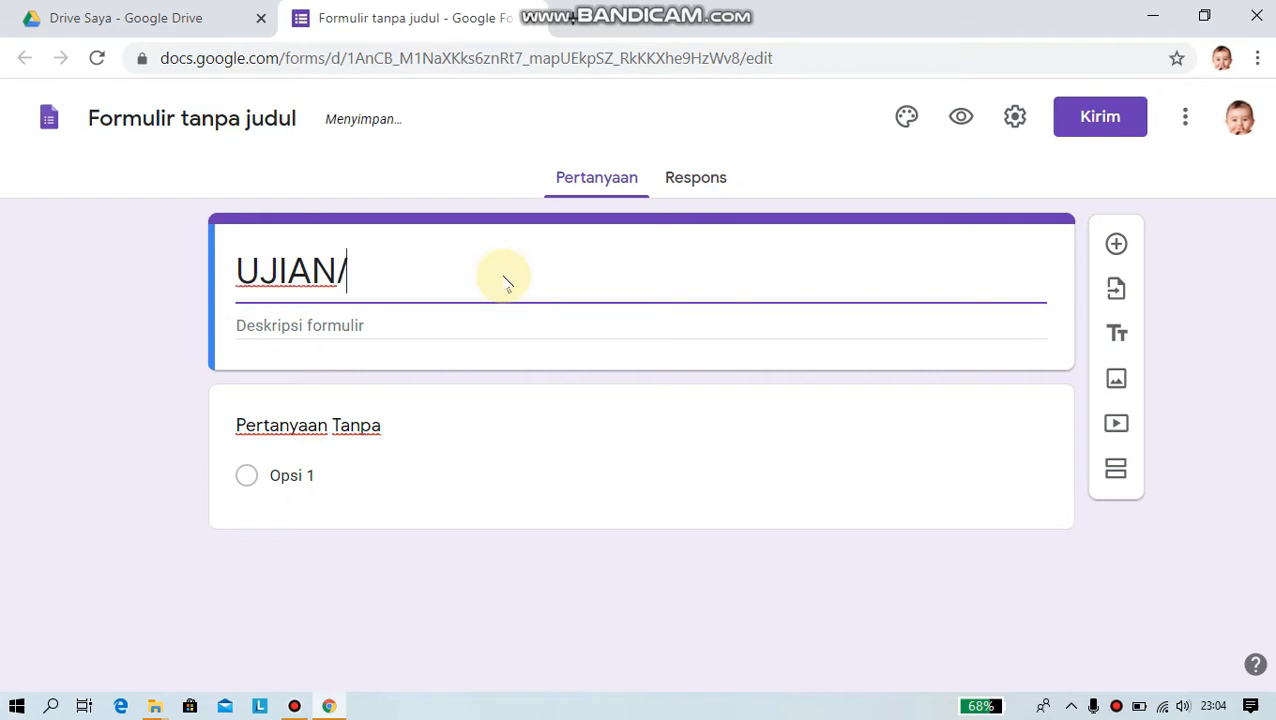
pyautogui.write(' TUGAS KELAS 7')
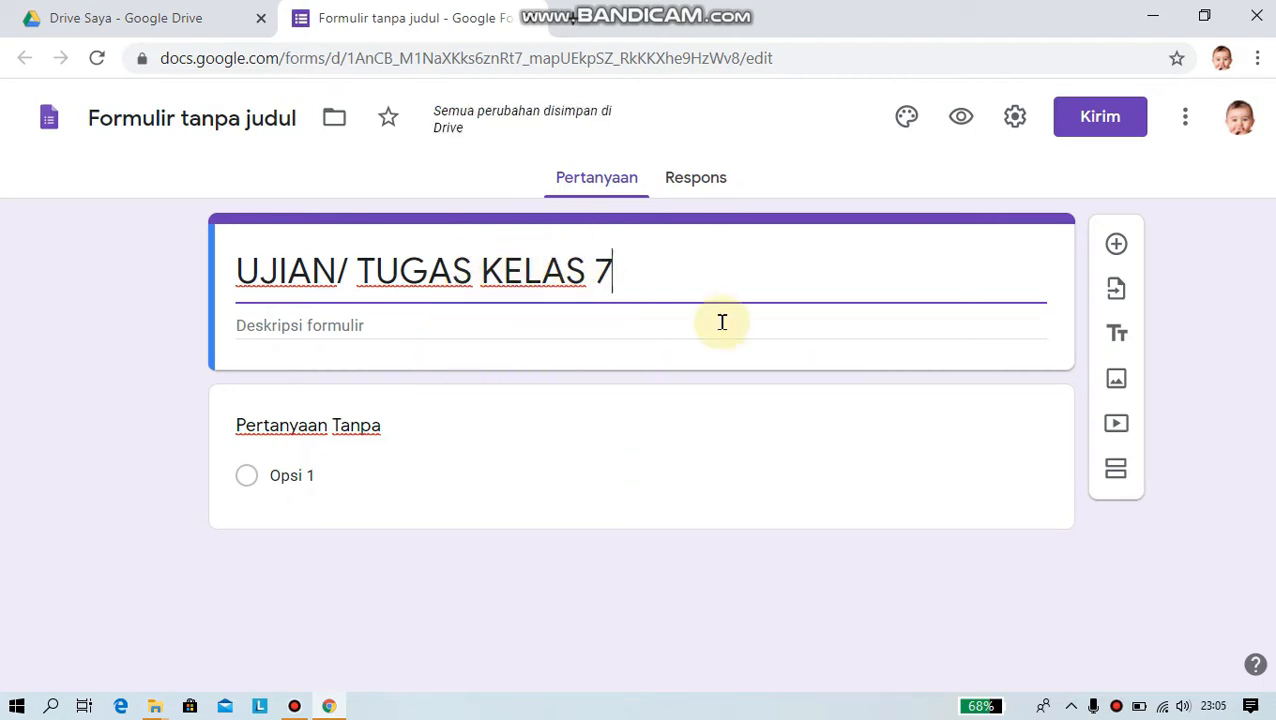
# - Title the first question 'NAMA SISWA', make it short answer (Jawaban singkat), and mark it required
pyautogui.click(382, 428)
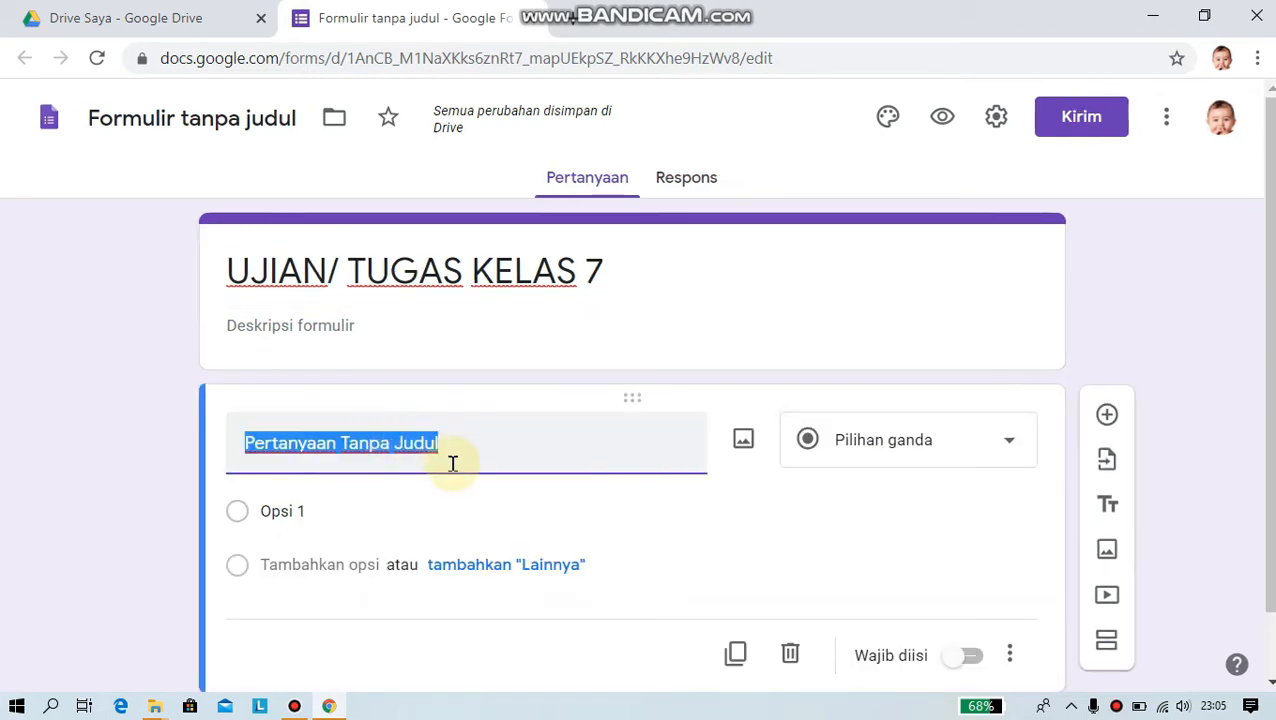
pyautogui.write('NAMA SISWA')
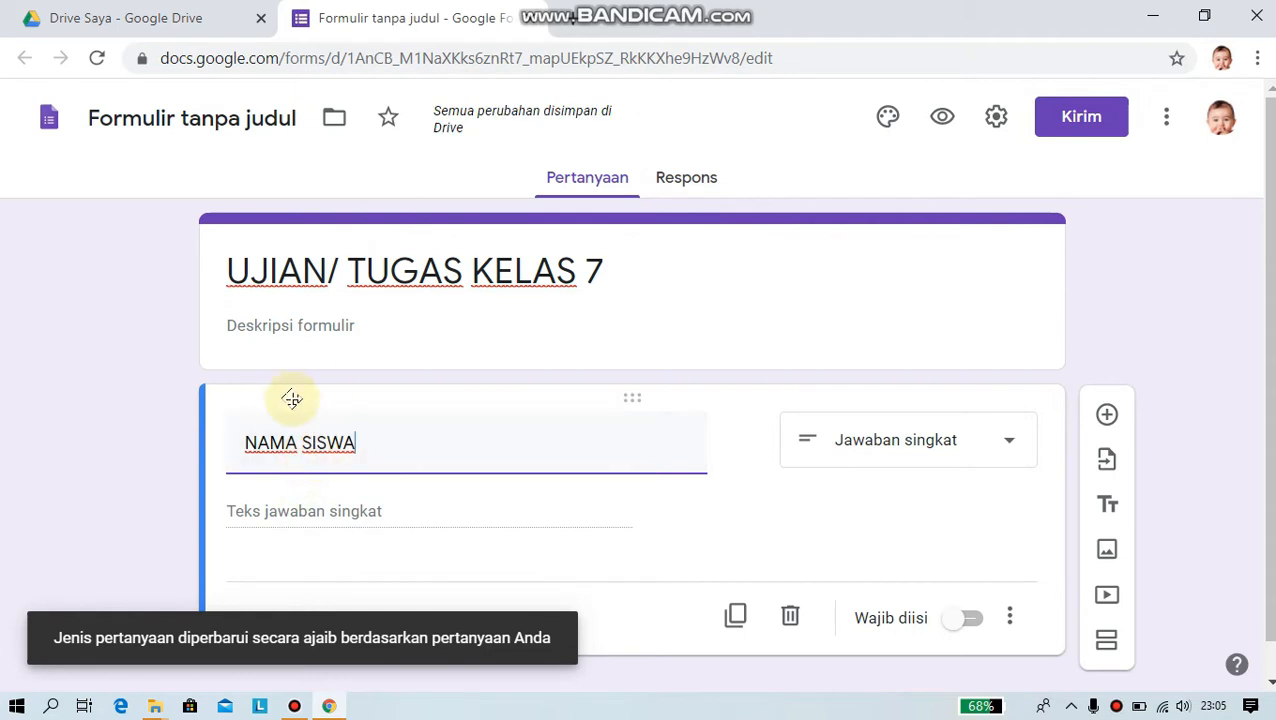
pyautogui.click(1012, 444)
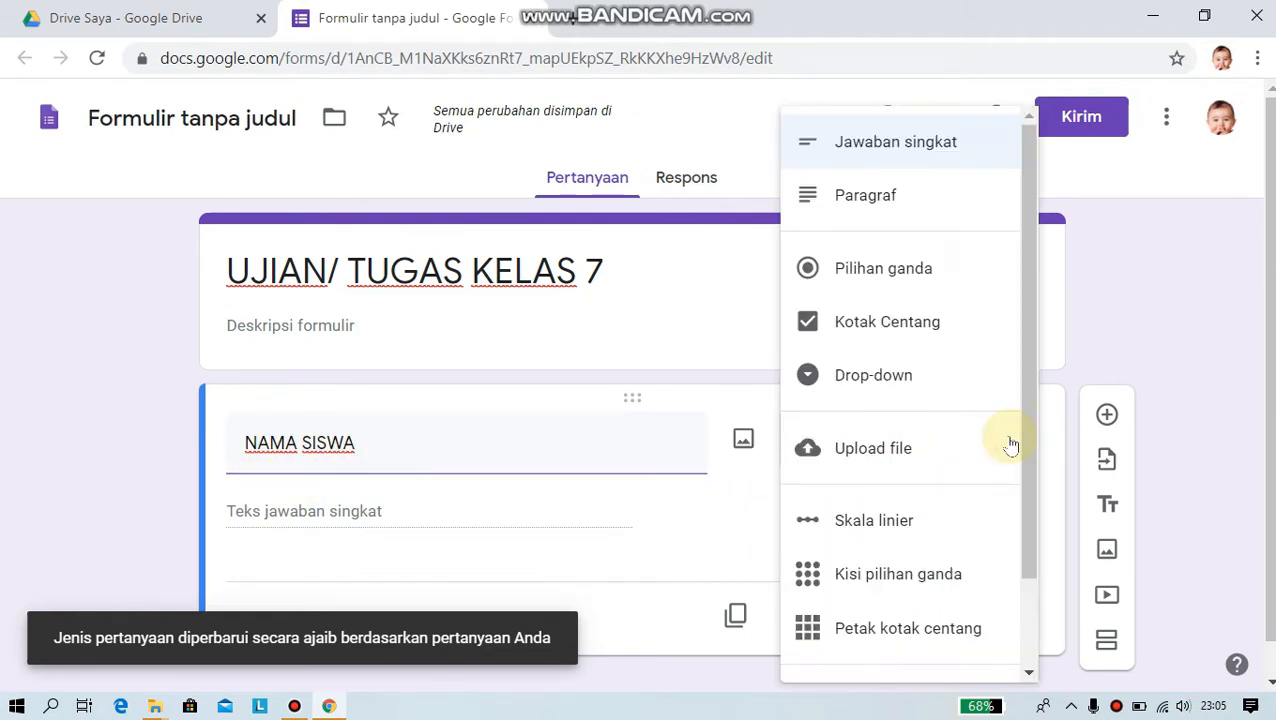
pyautogui.click(873, 146)
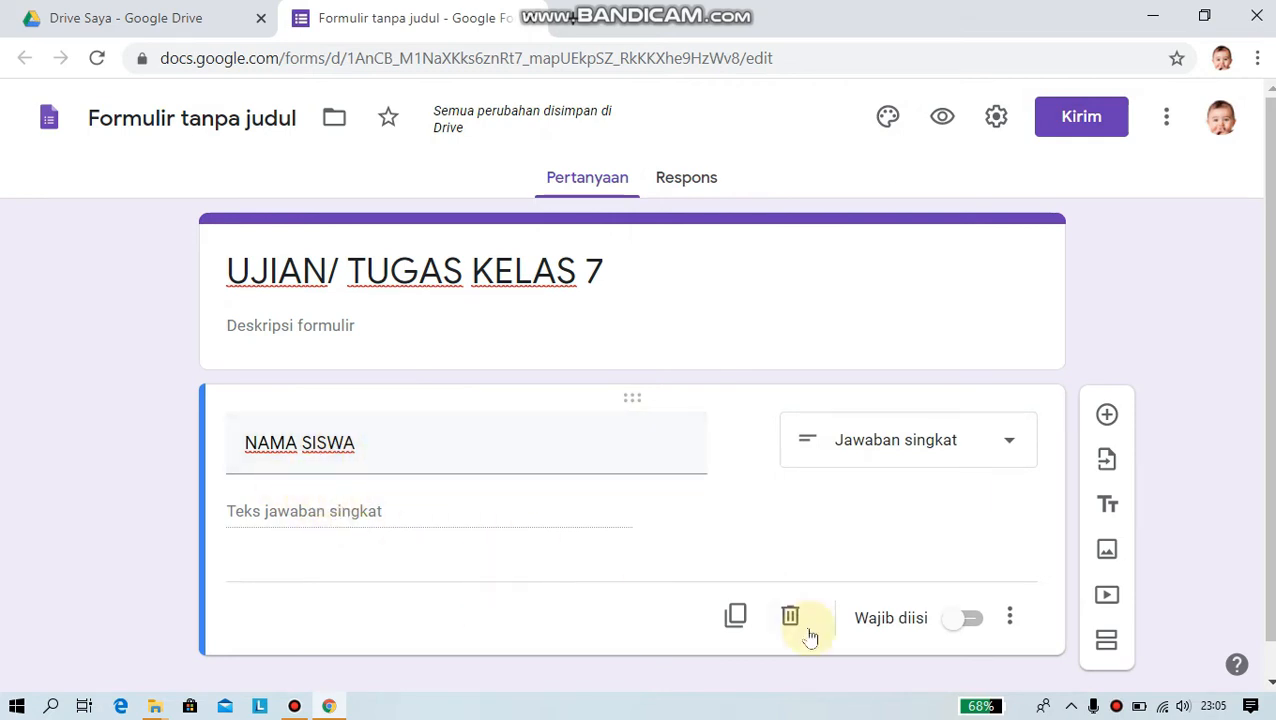
pyautogui.click(970, 620)
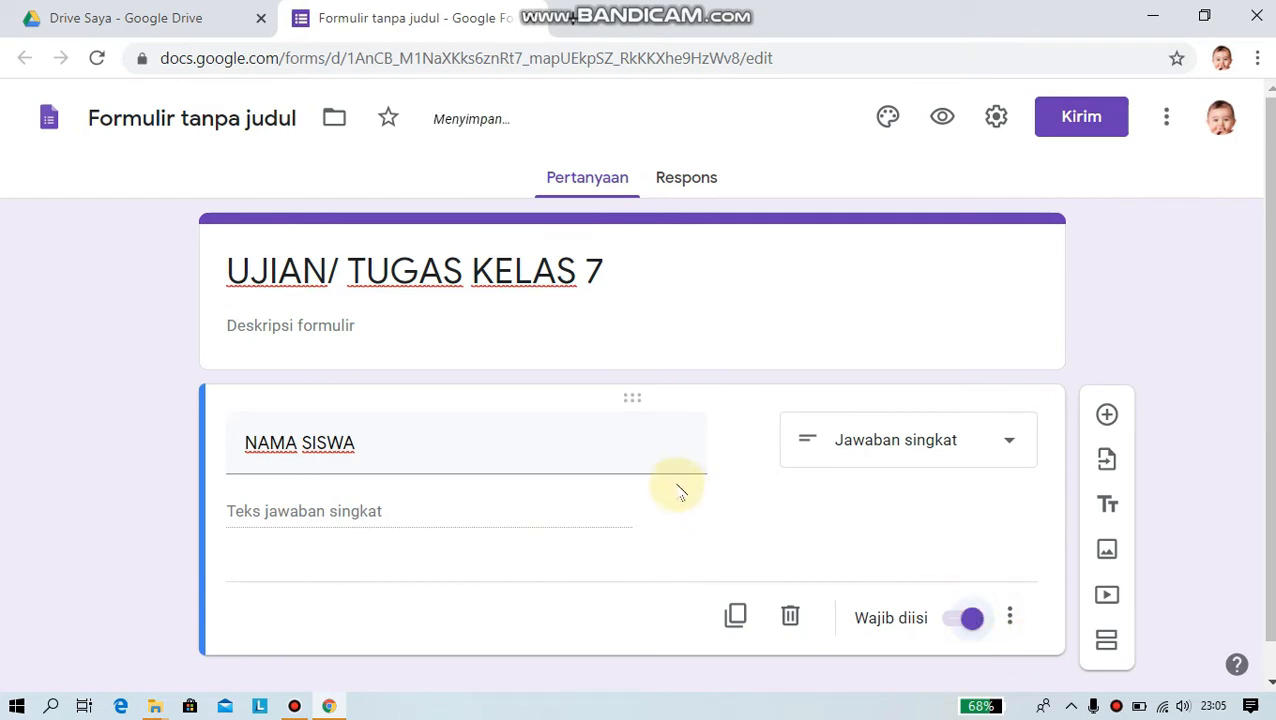
pyautogui.scroll(-1, 678, 473)
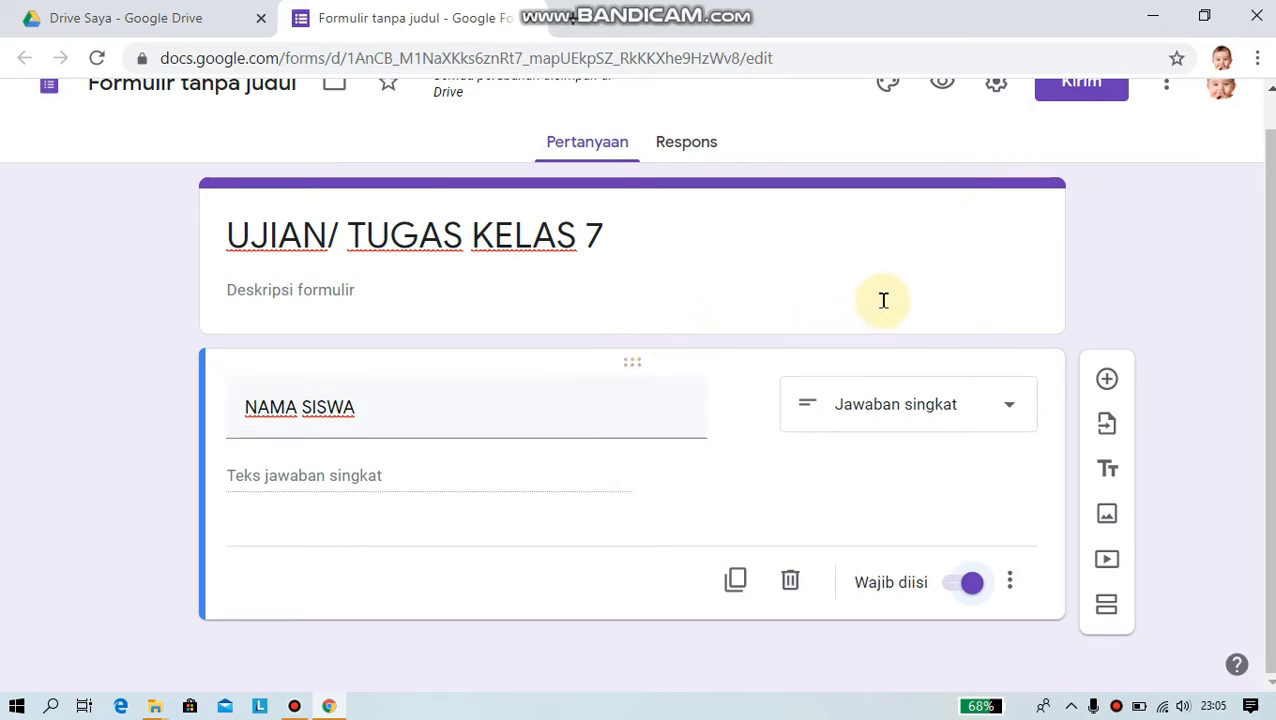
# - Add a question titled 'KELAS' and set its type to Drop-down
pyautogui.click(1107, 382)
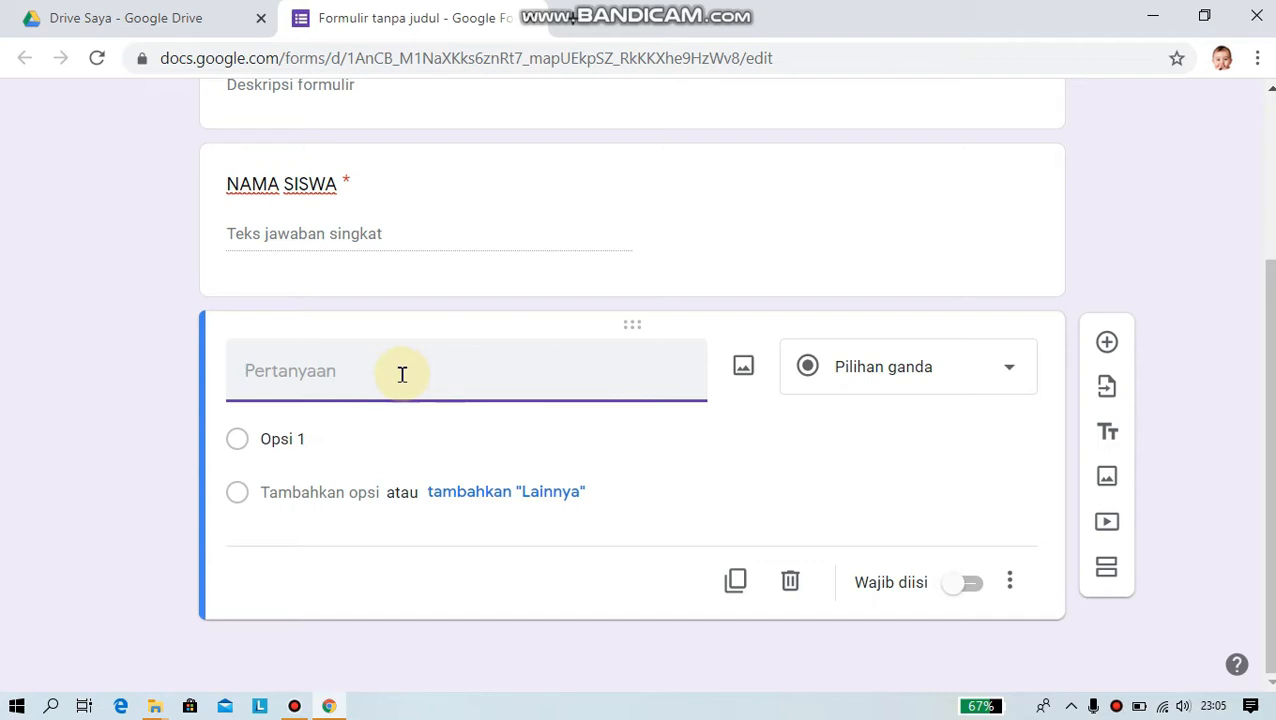
pyautogui.write('KELAS')
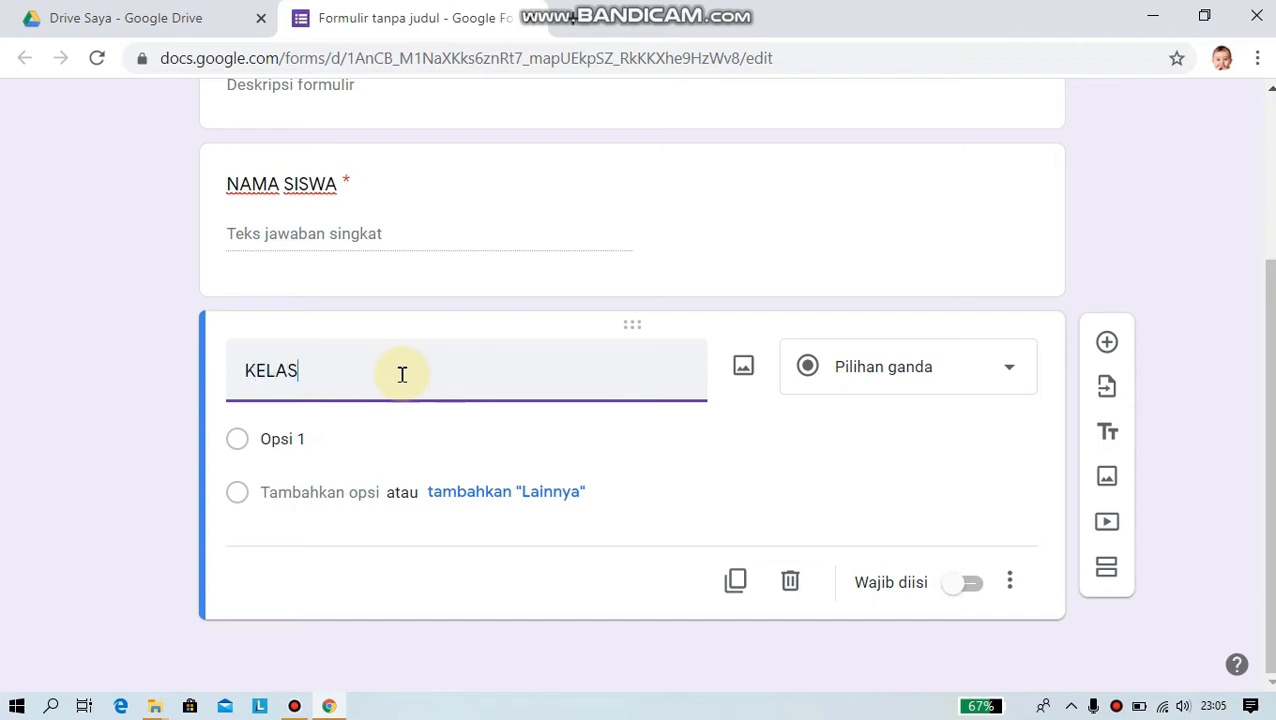
pyautogui.click(378, 440)
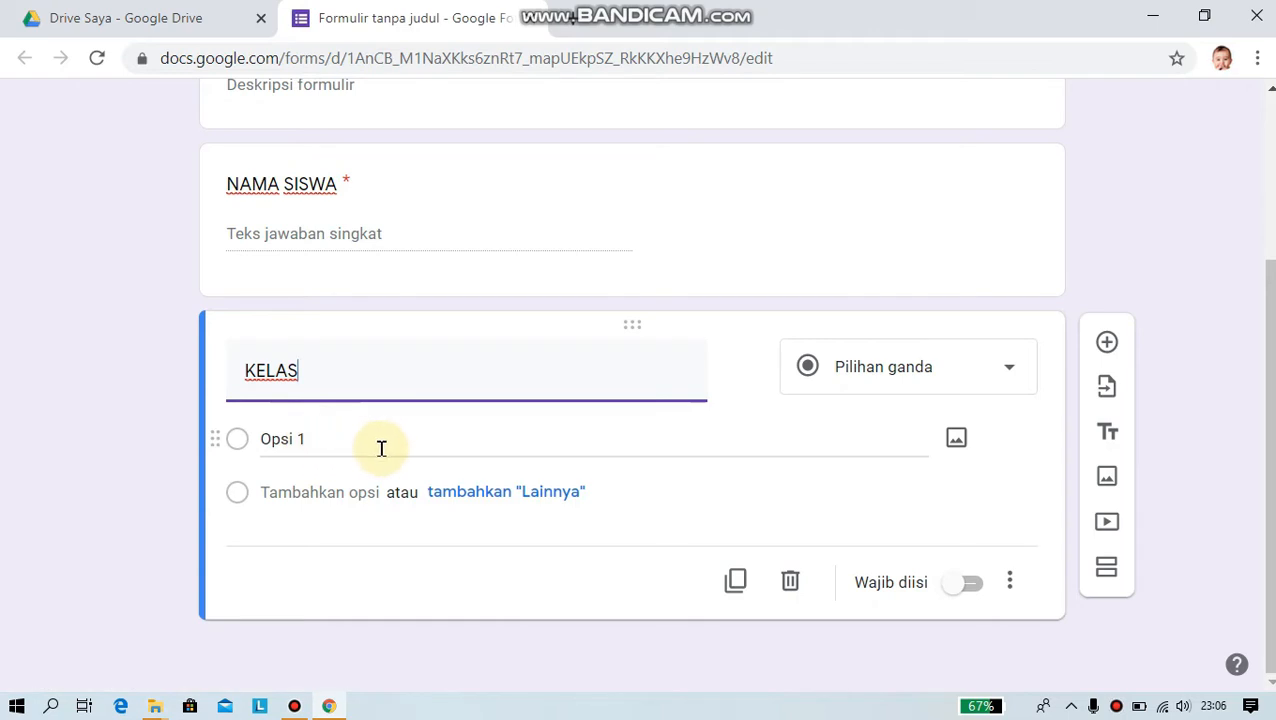
pyautogui.click(683, 396)
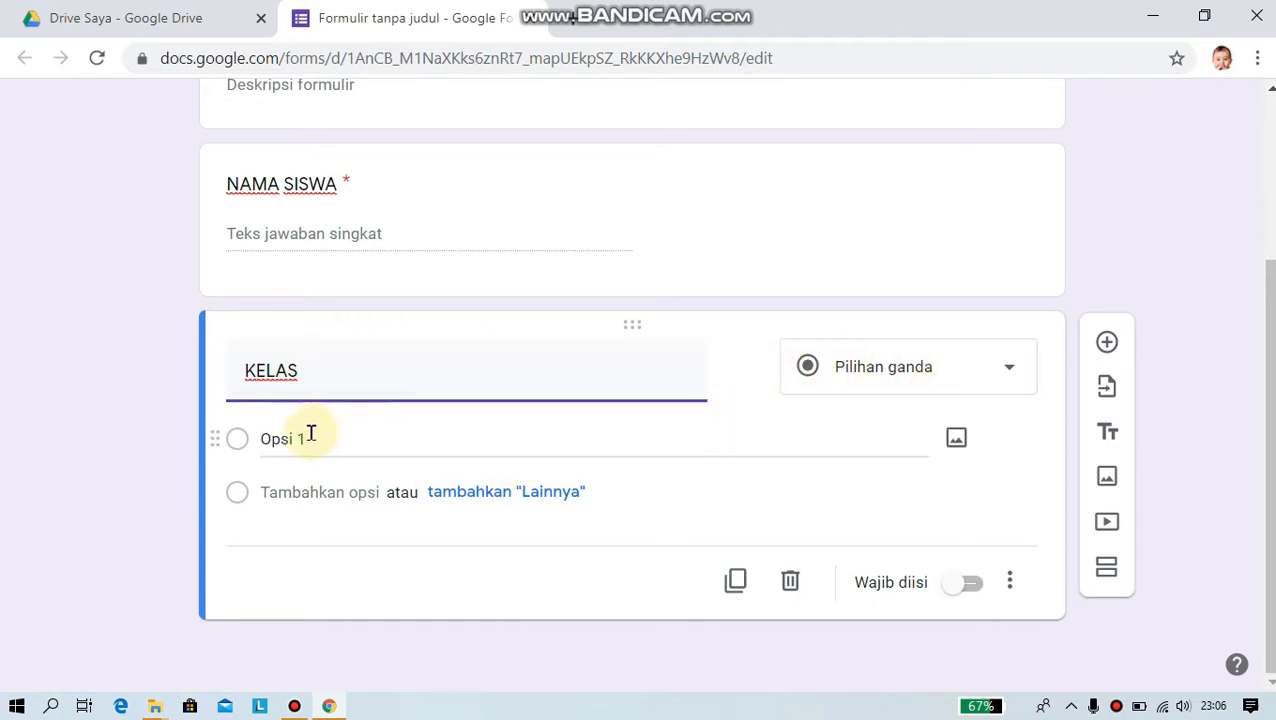
pyautogui.click(1011, 372)
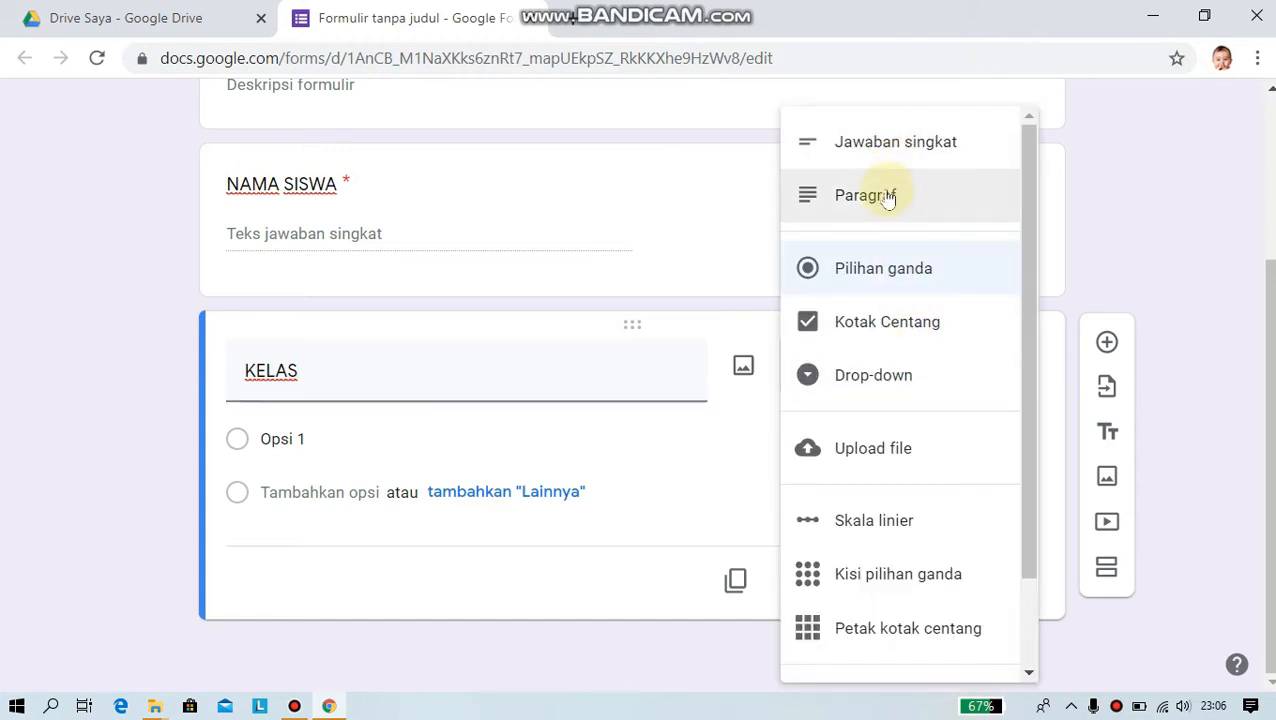
pyautogui.click(889, 380)
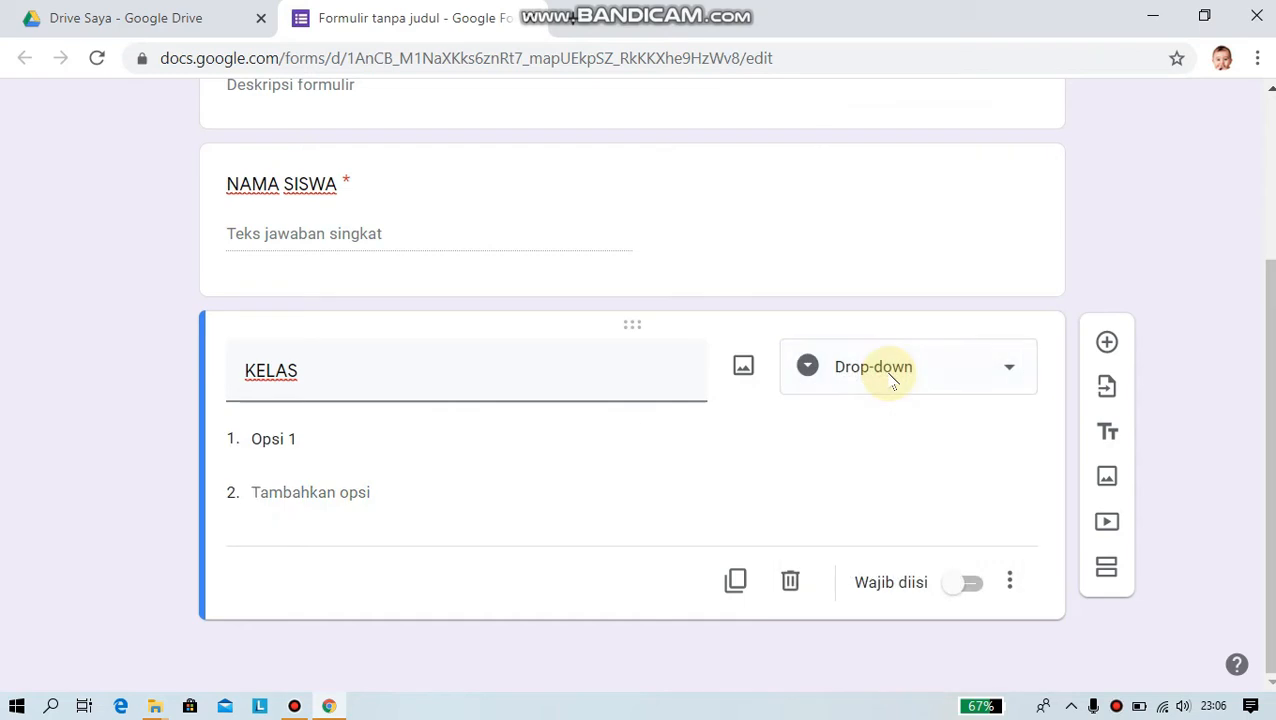
# - Give KELAS the choices 7A and 7B and make it required
pyautogui.click(310, 442)
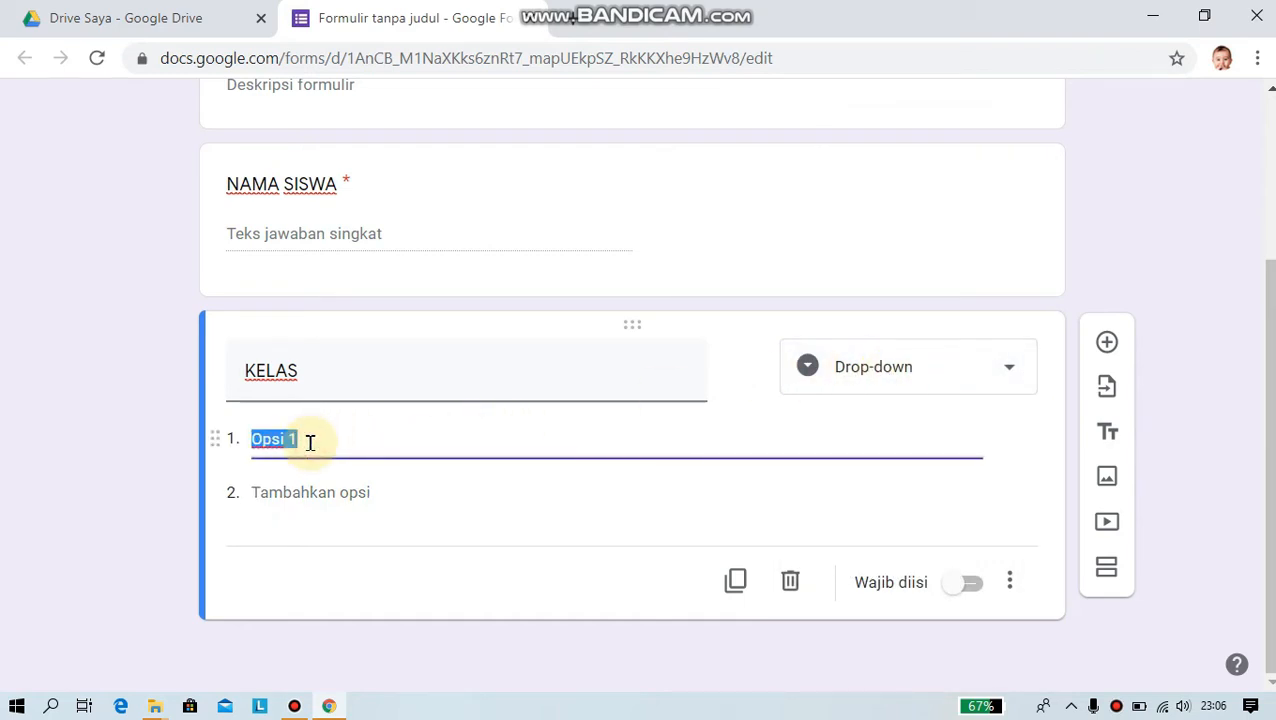
pyautogui.write('7A')
pyautogui.click(325, 494)
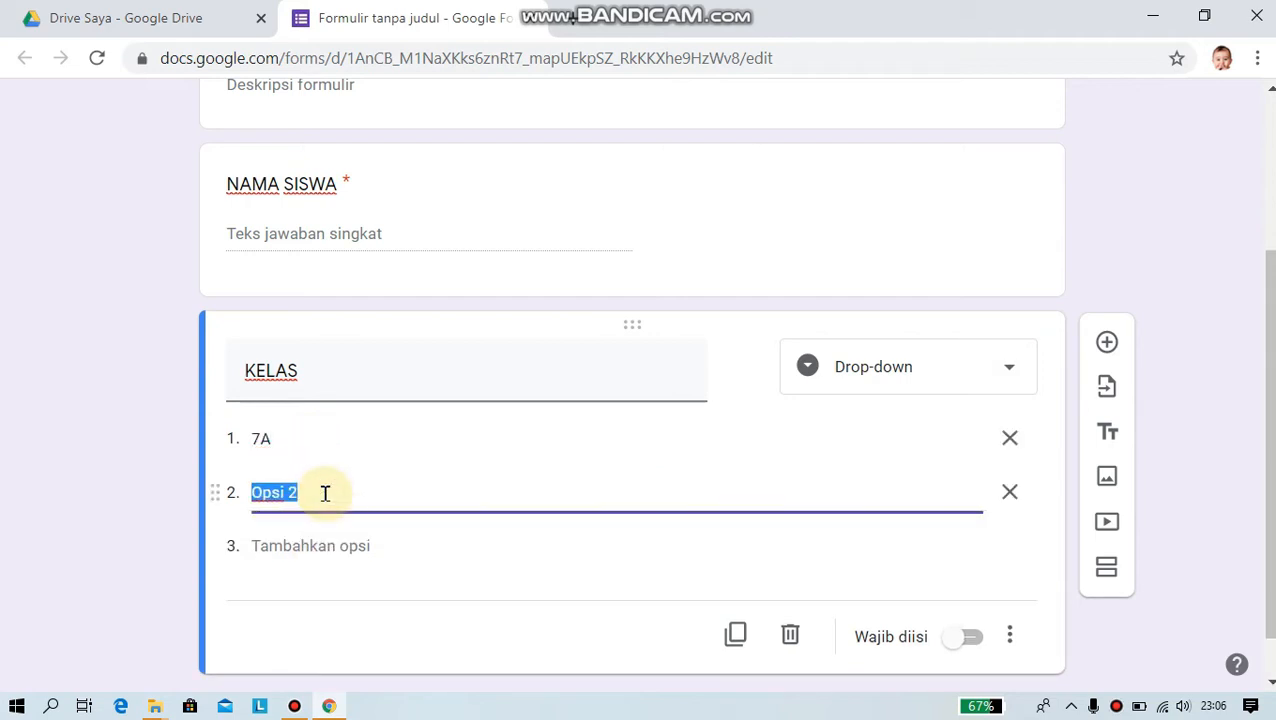
pyautogui.write('7B')
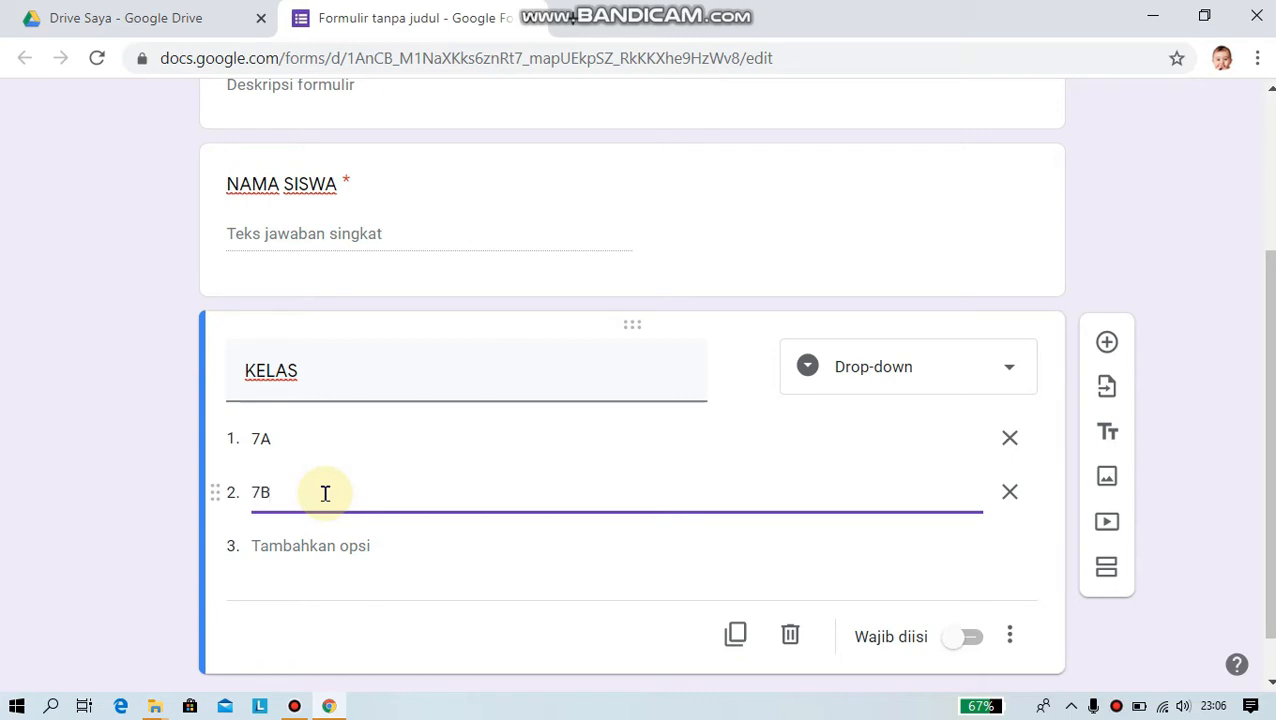
pyautogui.click(973, 640)
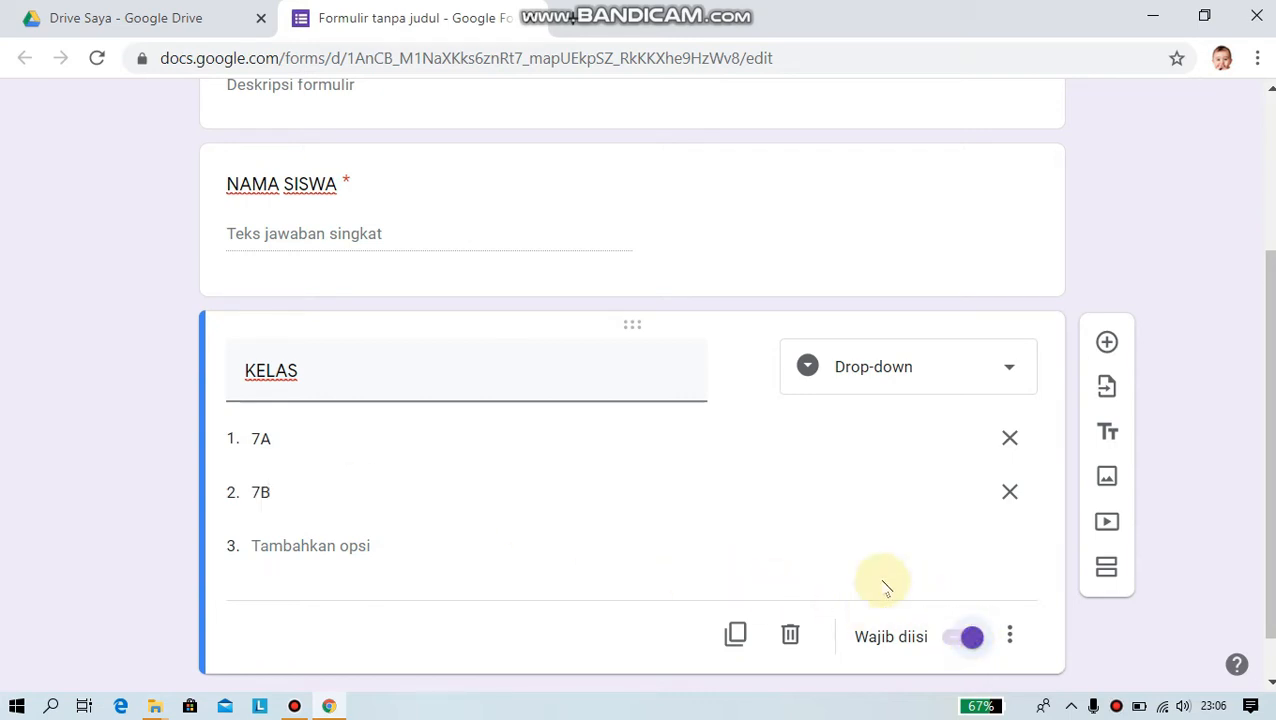
pyautogui.scroll(2, 741, 547)
pyautogui.scroll(1, 741, 547)
pyautogui.scroll(-2, 740, 541)
pyautogui.scroll(2, 740, 535)
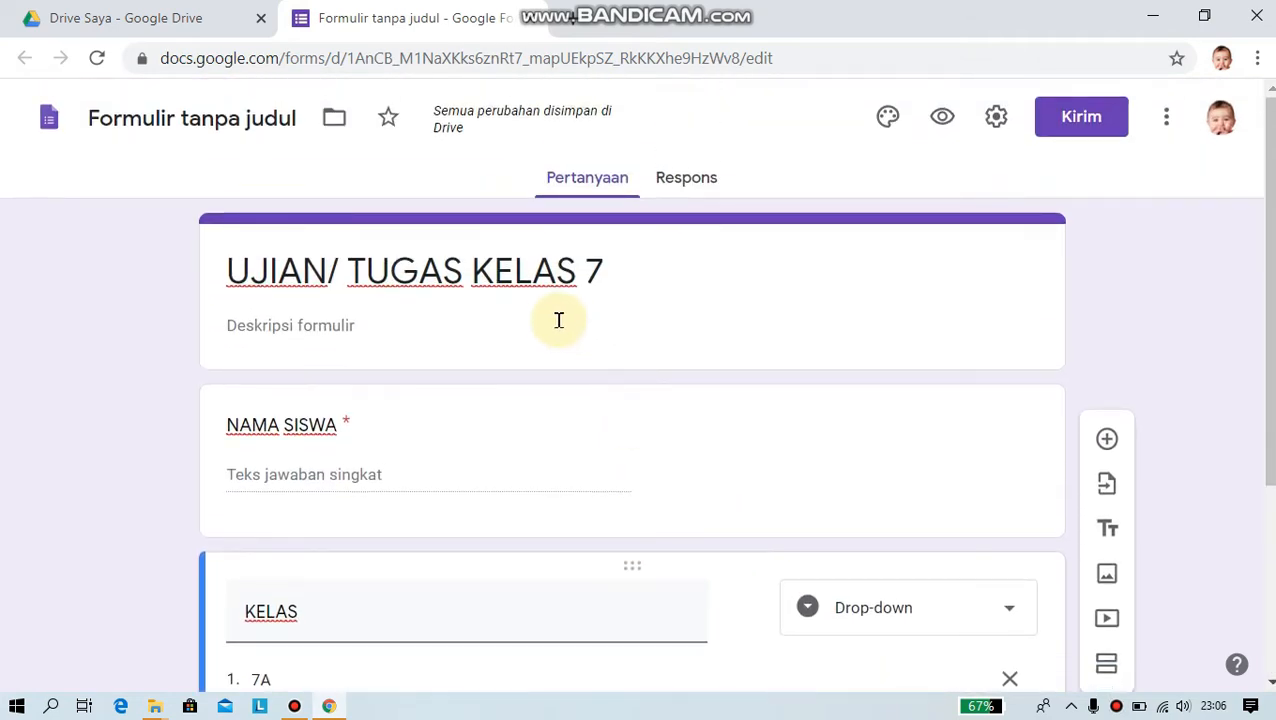
pyautogui.scroll(-3, 547, 319)
pyautogui.scroll(3, 533, 396)
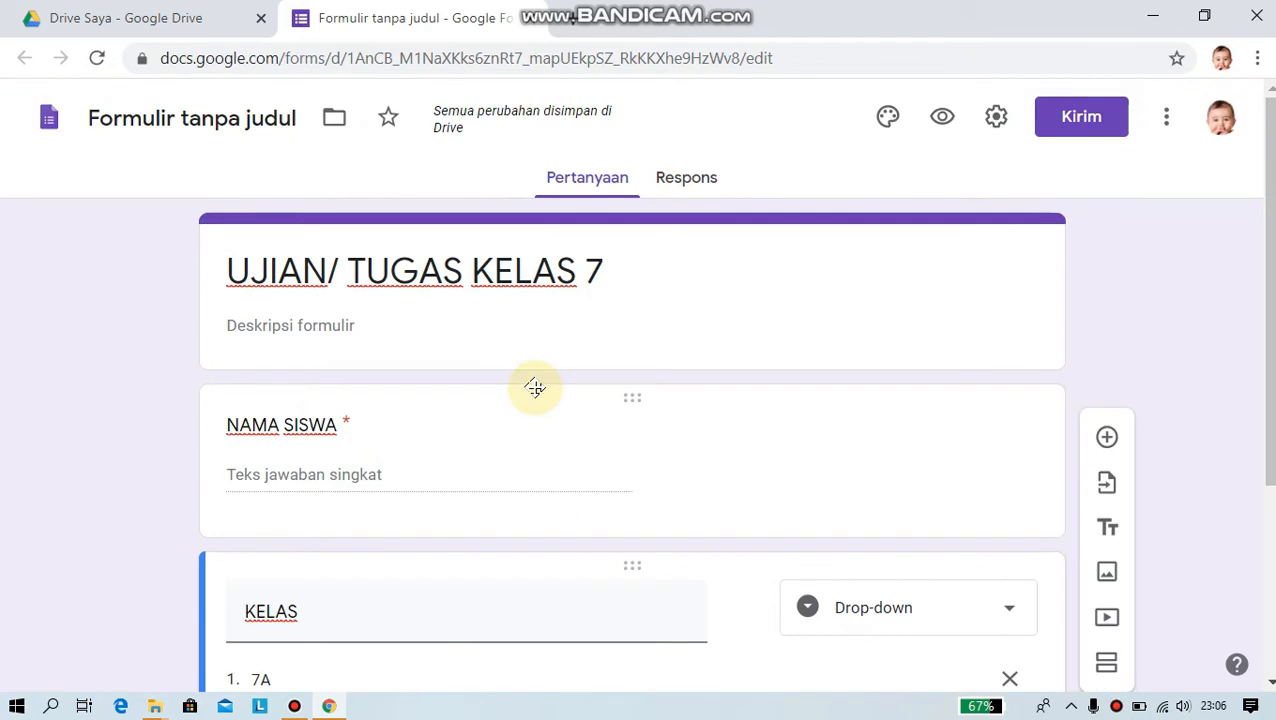
pyautogui.scroll(-3, 535, 388)
pyautogui.scroll(3, 535, 388)
pyautogui.click(948, 123)
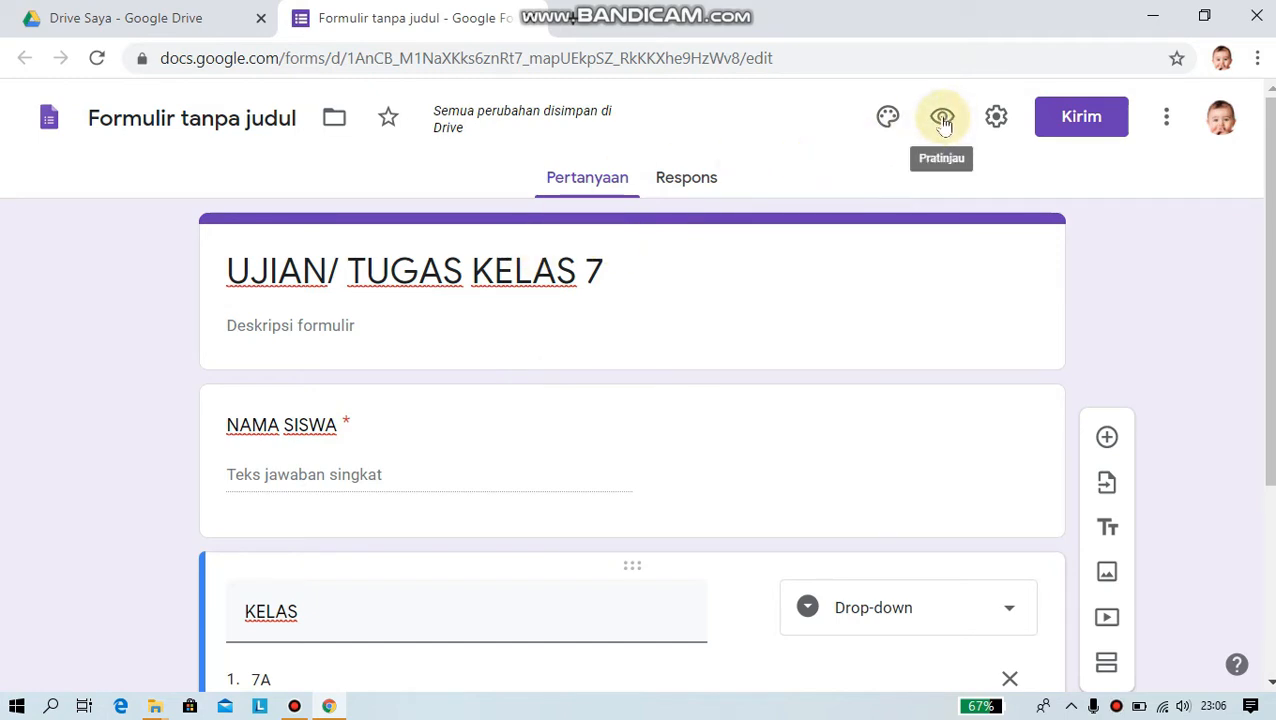
pyautogui.click(943, 121)
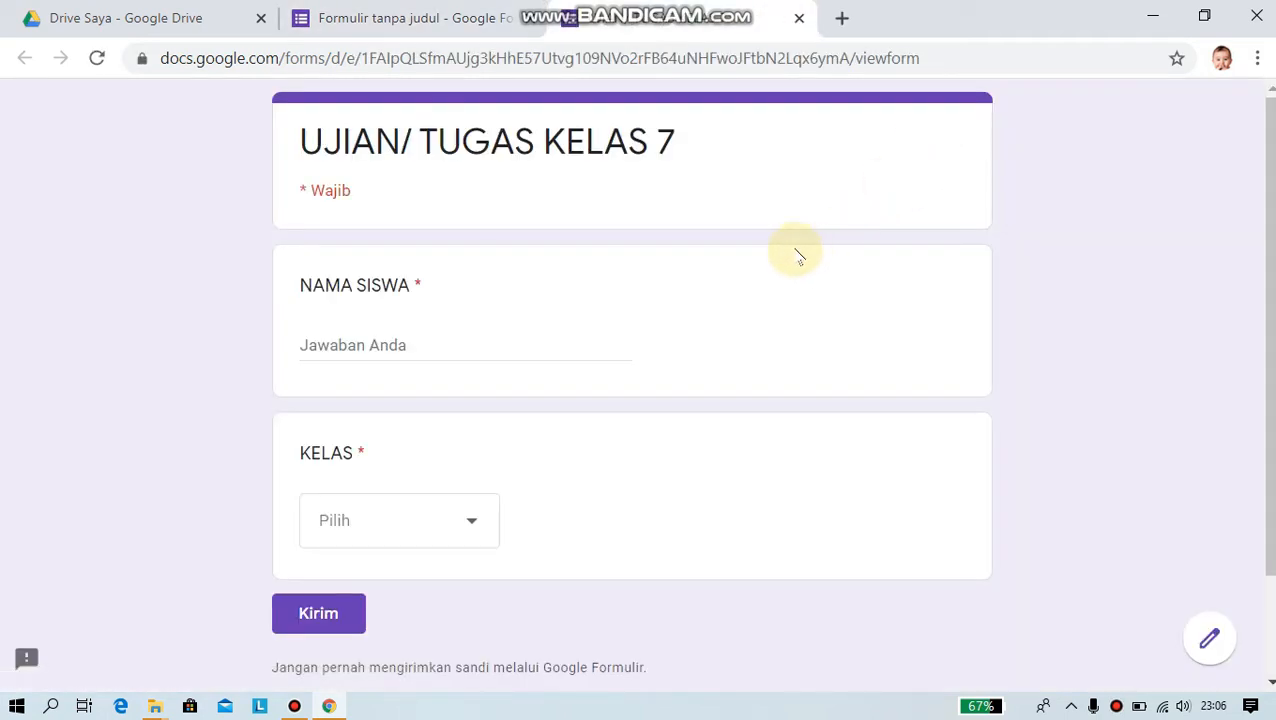
pyautogui.scroll(-2, 678, 356)
pyautogui.scroll(2, 678, 356)
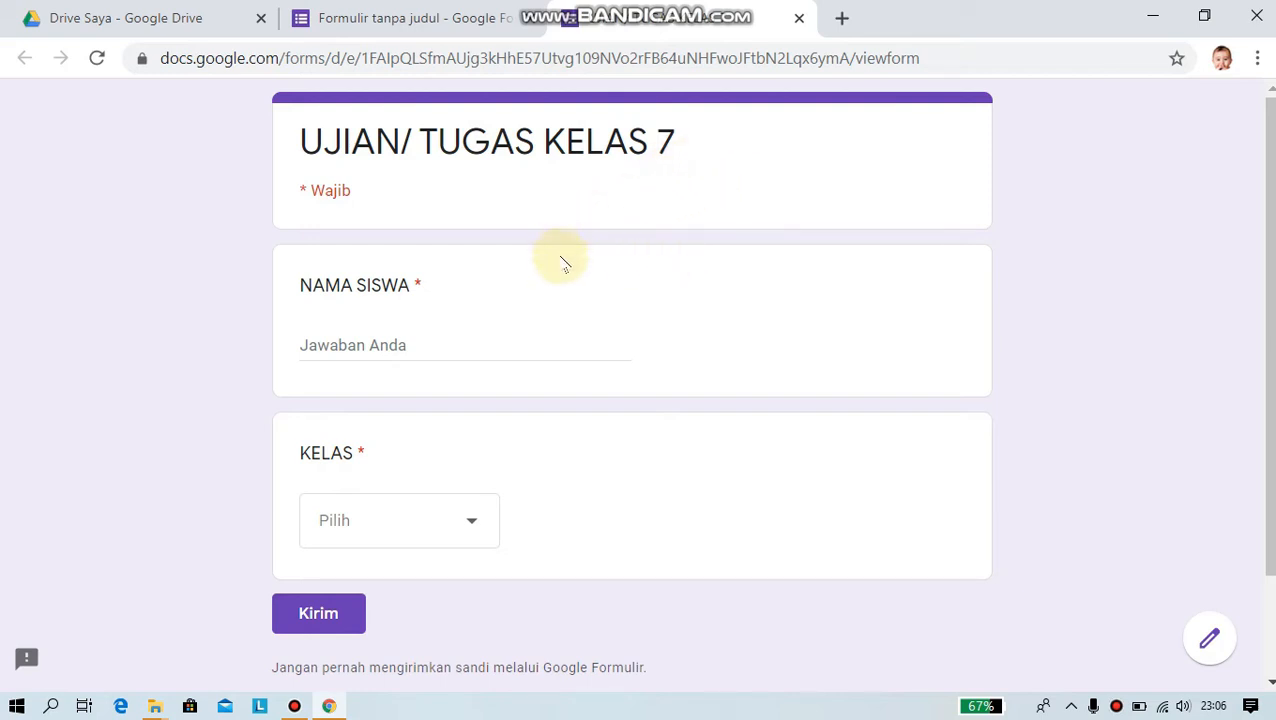
pyautogui.click(415, 345)
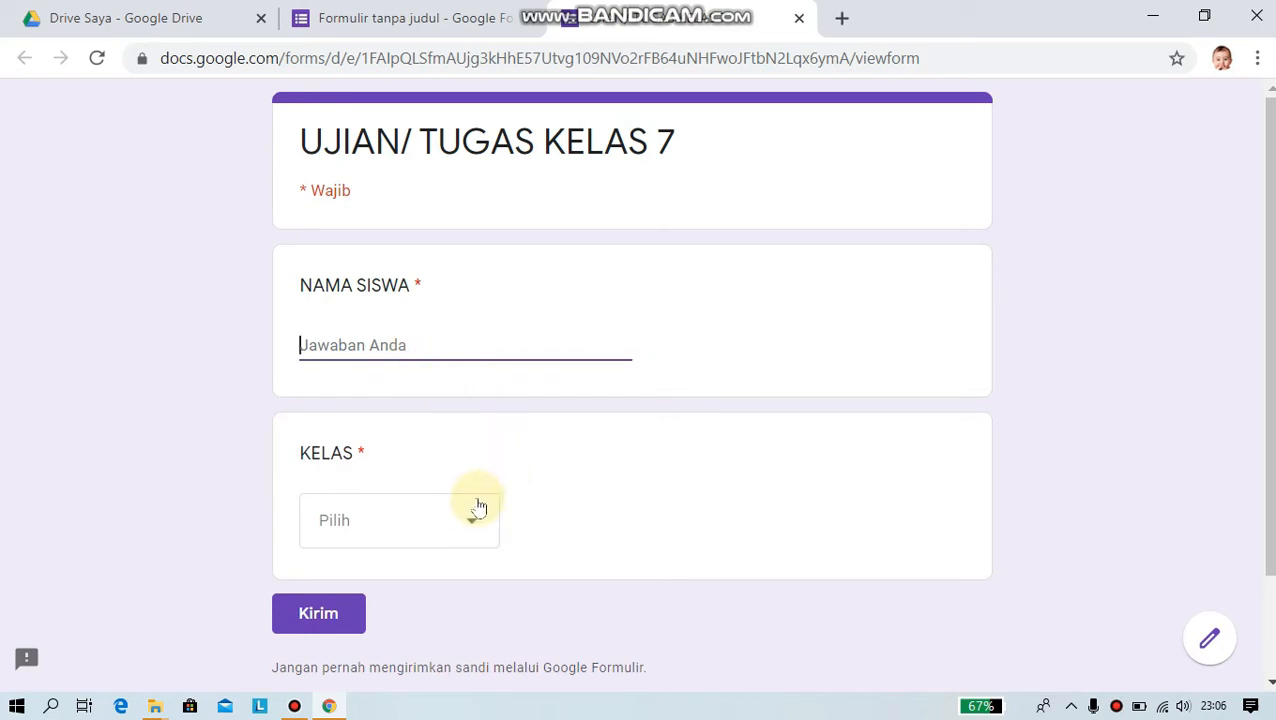
pyautogui.click(489, 455)
pyautogui.click(470, 344)
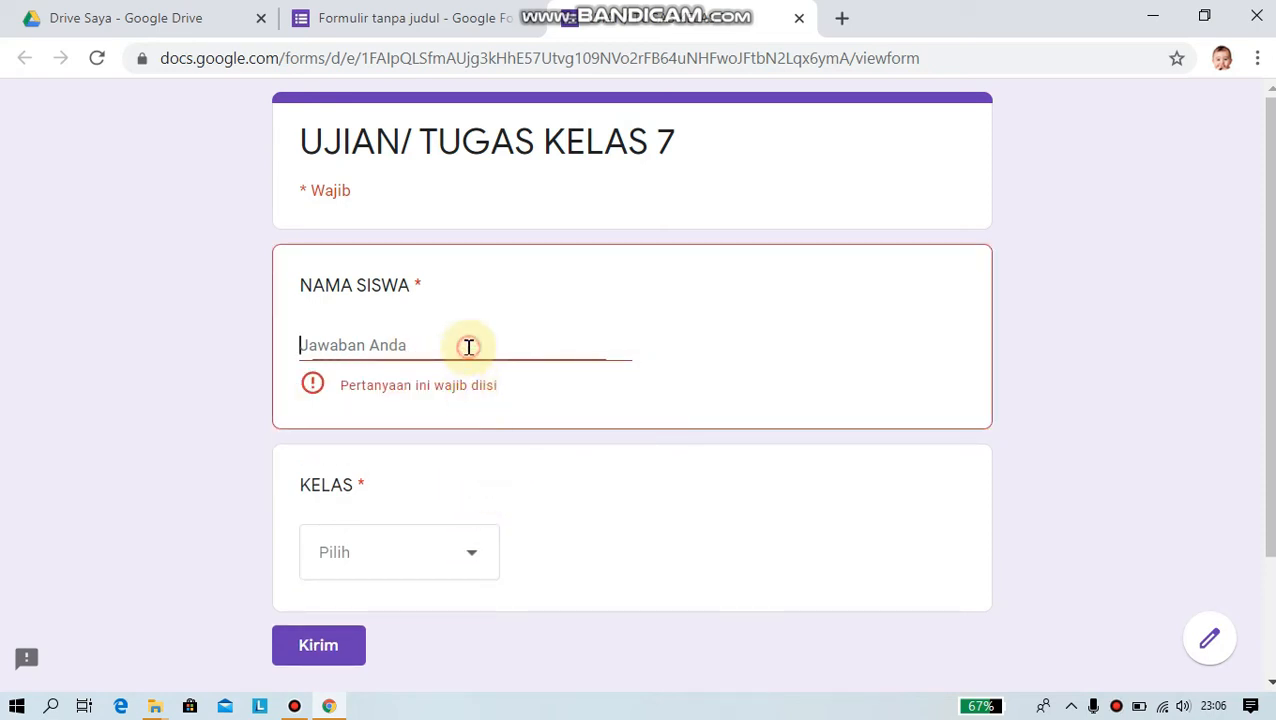
pyautogui.click(475, 558)
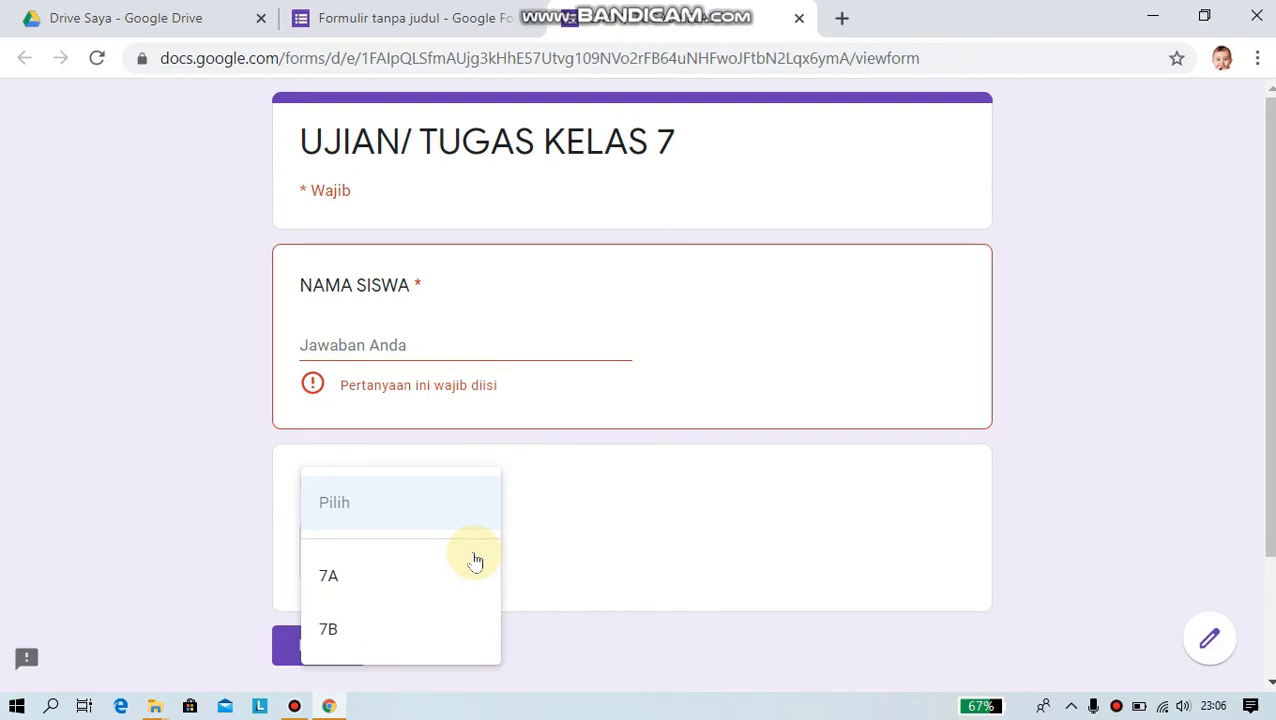
pyautogui.click(643, 548)
pyautogui.scroll(-2, 698, 427)
pyautogui.scroll(2, 712, 398)
pyautogui.scroll(-2, 712, 256)
pyautogui.scroll(2, 712, 256)
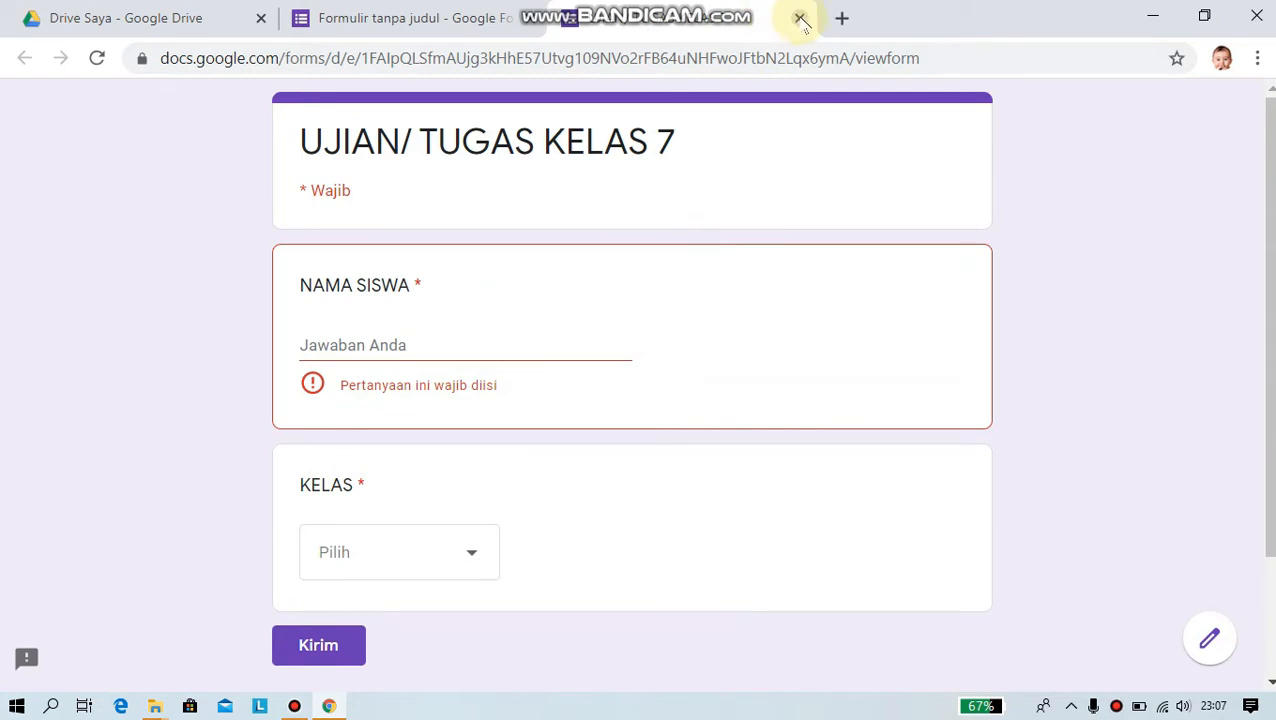
pyautogui.click(799, 19)
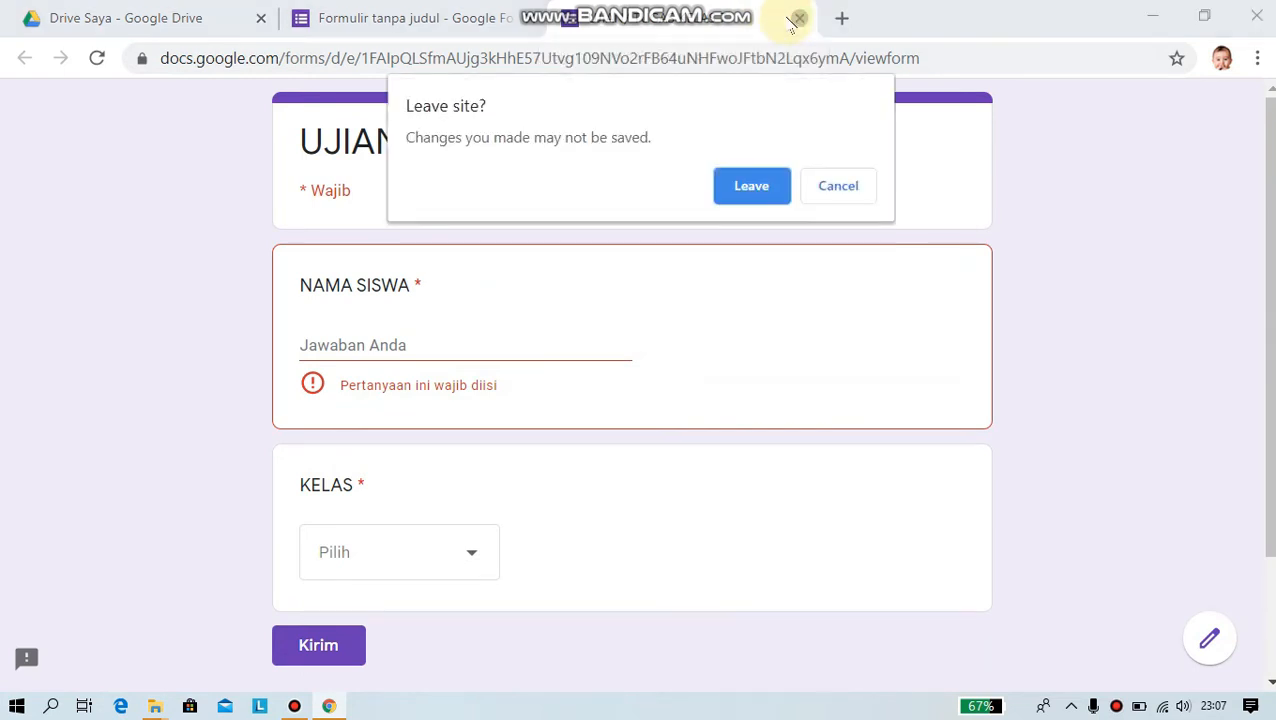
pyautogui.click(752, 186)
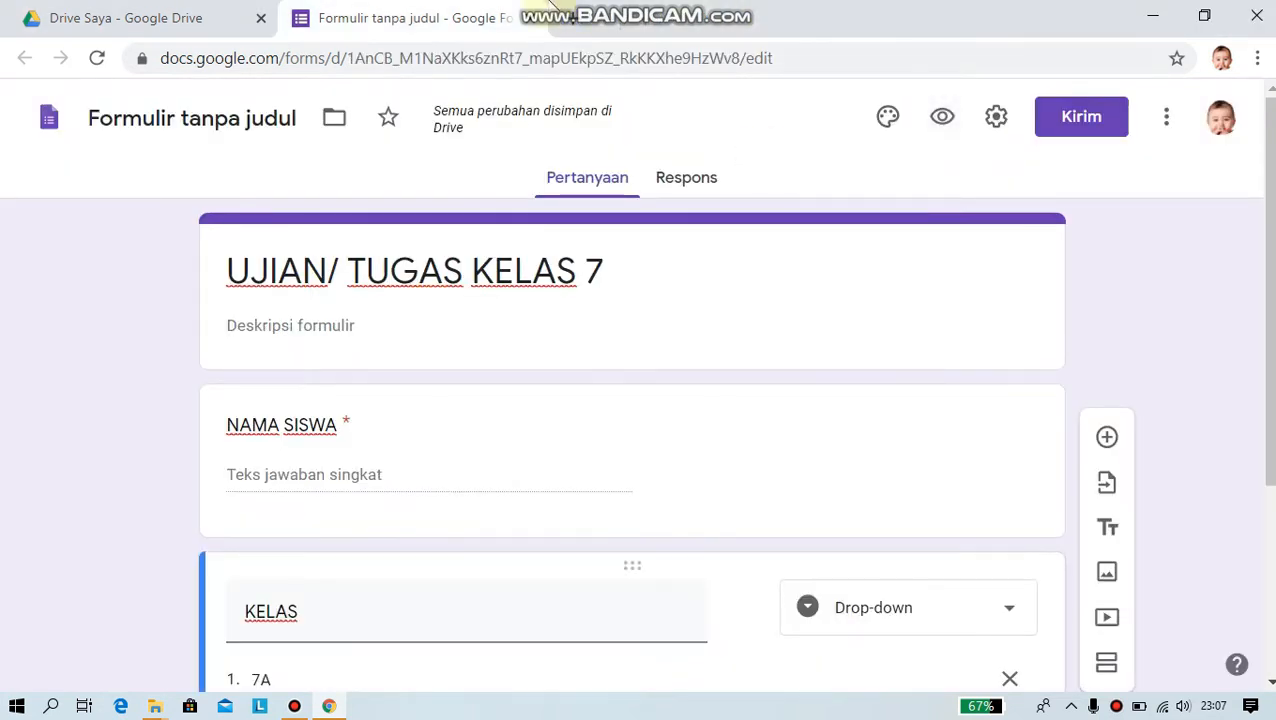
pyautogui.scroll(-3, 570, 400)
pyautogui.scroll(3, 575, 410)
pyautogui.scroll(-3, 581, 421)
pyautogui.scroll(3, 581, 421)
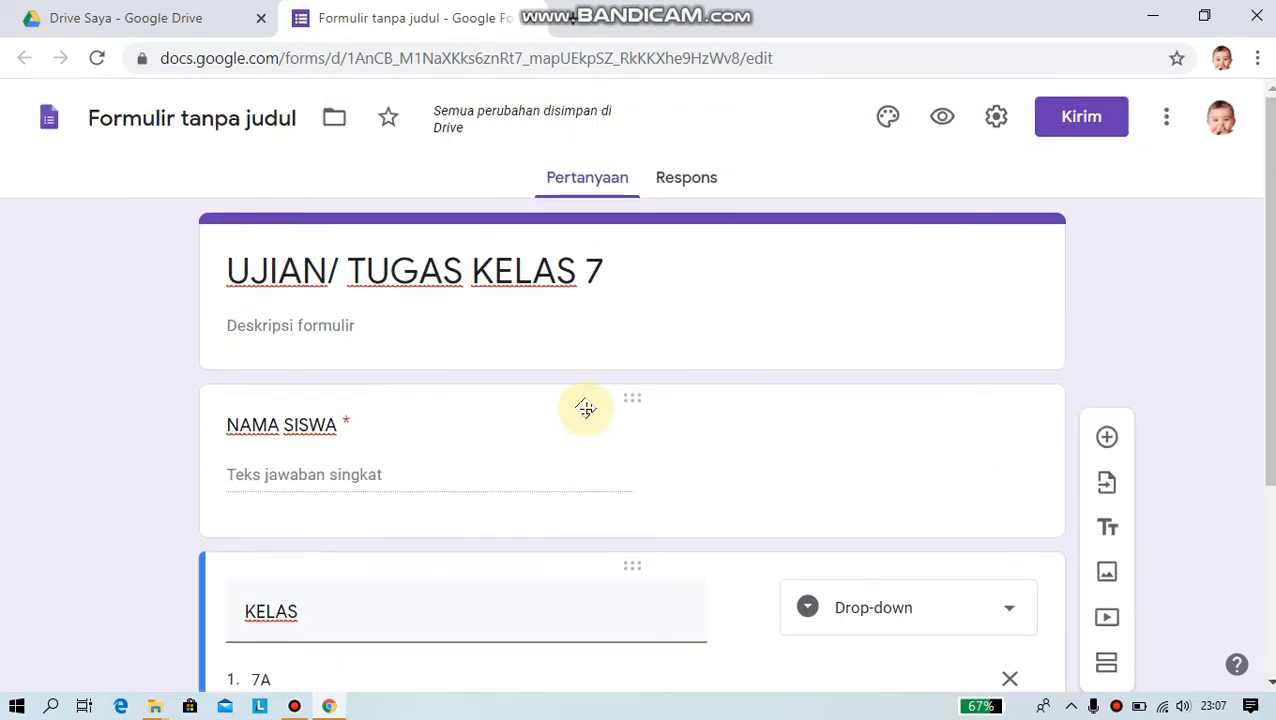
pyautogui.scroll(-3, 581, 421)
pyautogui.scroll(2, 588, 413)
pyautogui.scroll(1, 588, 413)
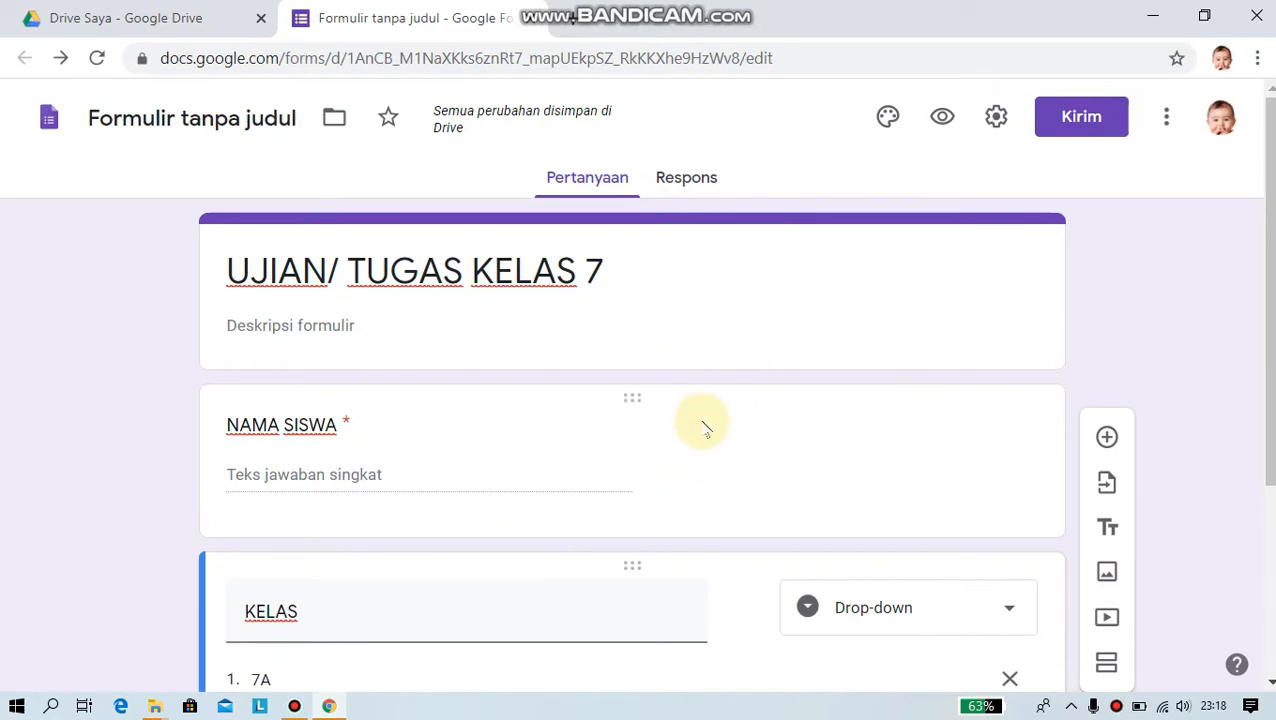
pyautogui.scroll(-3, 697, 414)
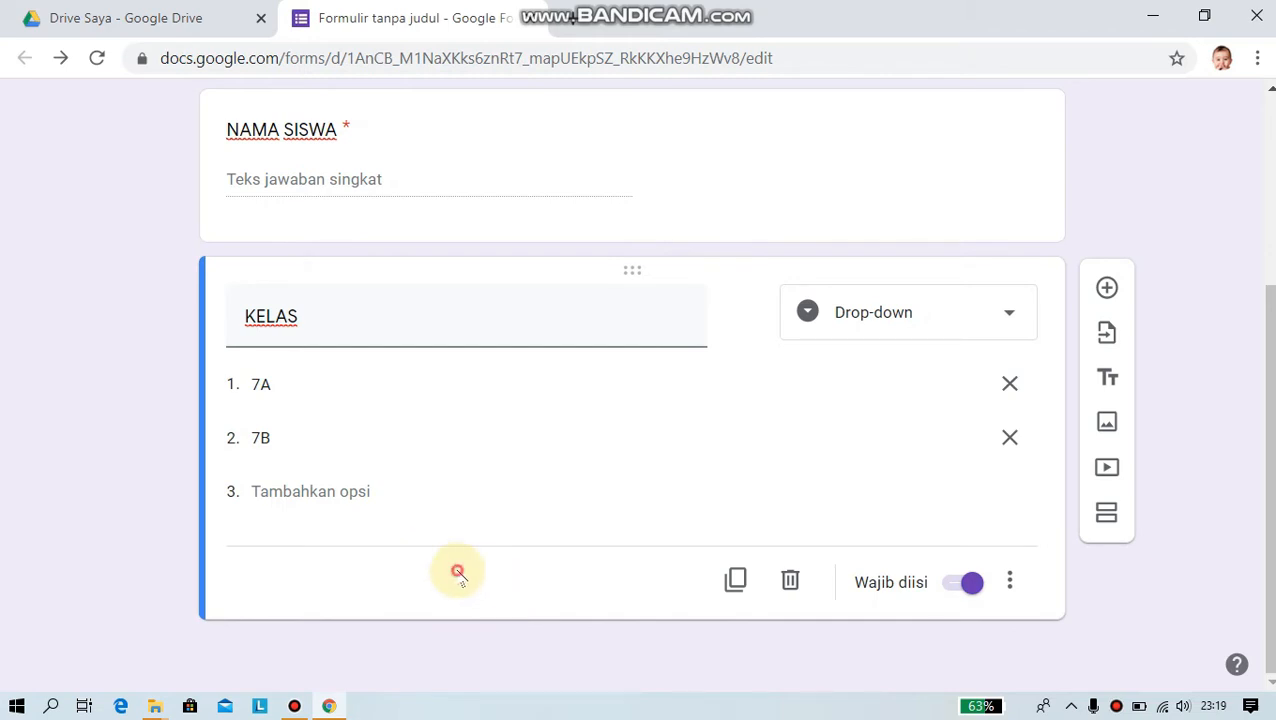
pyautogui.scroll(3, 473, 308)
pyautogui.scroll(-3, 484, 290)
# - Add a new section after KELAS and title it 'Bahasa Indonesia'
pyautogui.click(1106, 516)
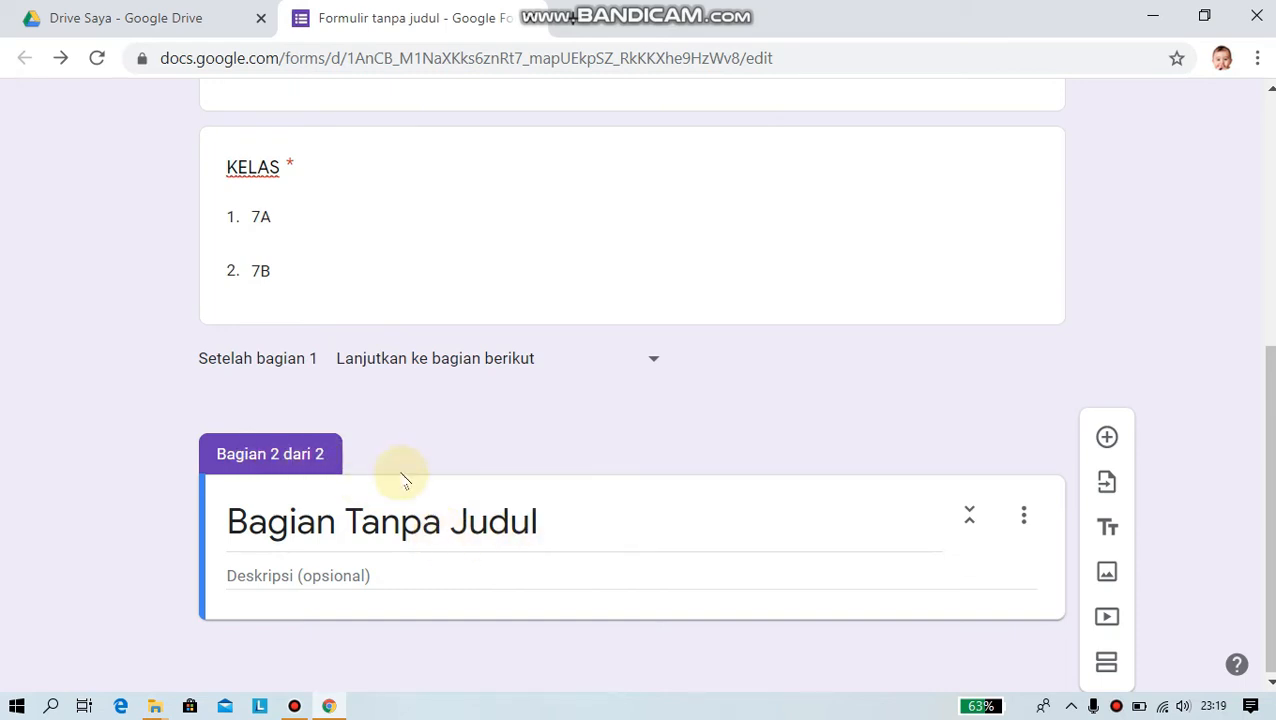
pyautogui.scroll(5, 404, 484)
pyautogui.scroll(-5, 541, 320)
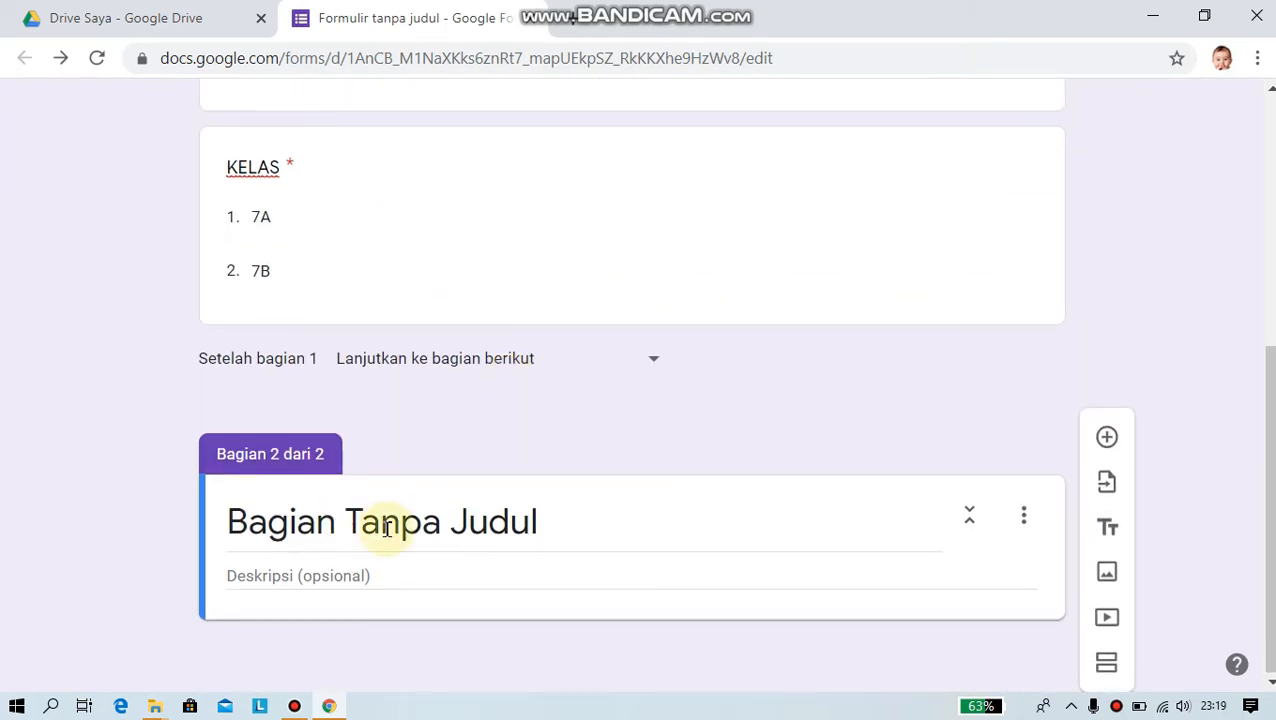
pyautogui.click(329, 533)
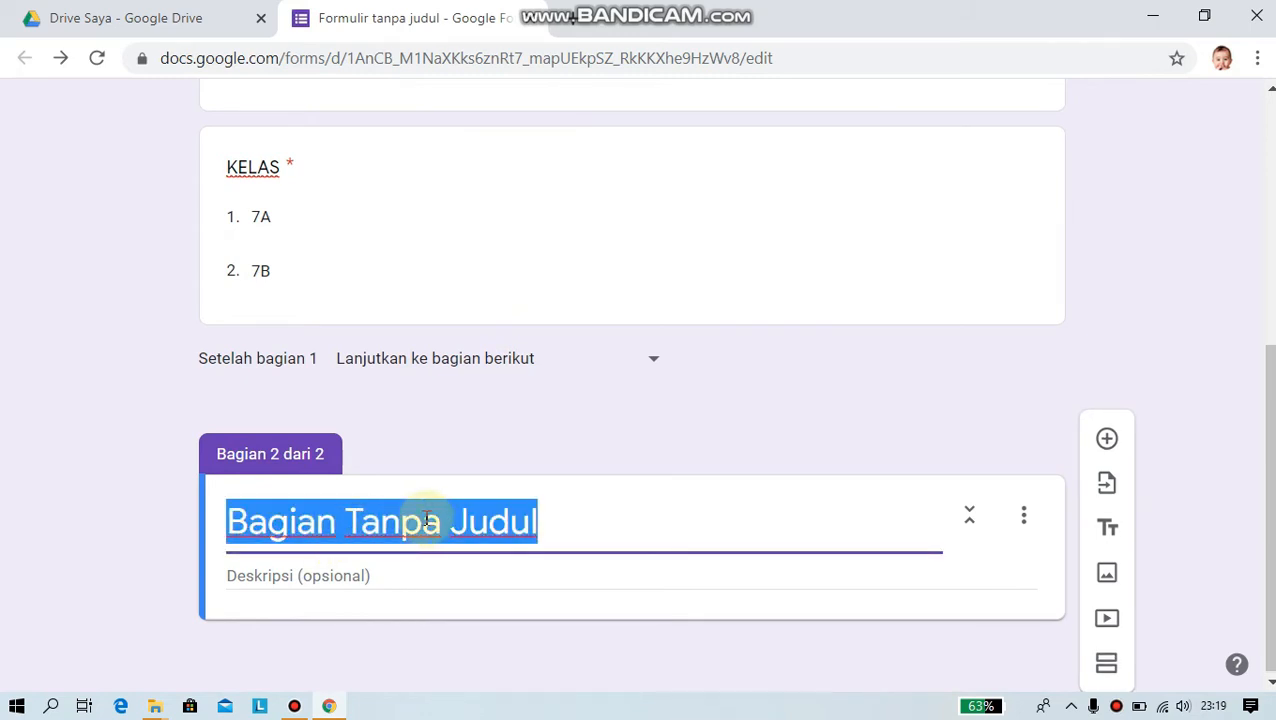
pyautogui.write('Bahasa Indonesia')
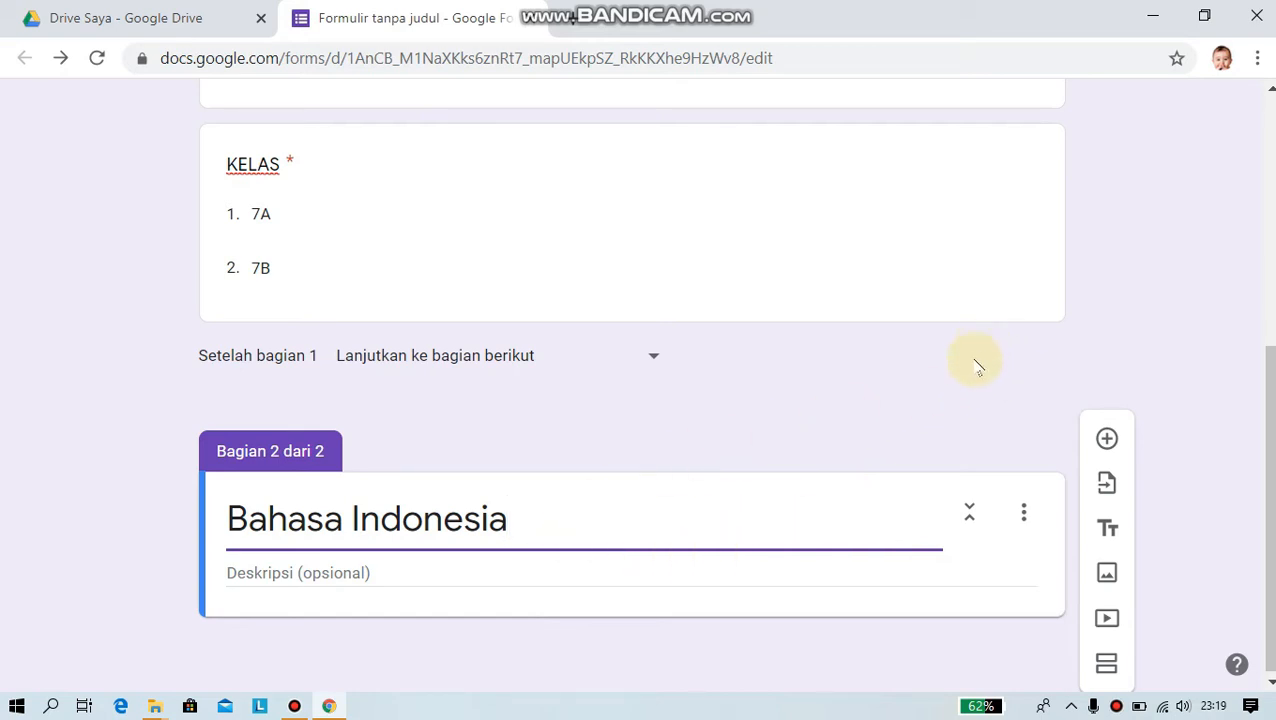
# - Add the question 'Buatlah paragraf singkat tentang virus corona' to the Bahasa Indonesia section
pyautogui.click(1107, 441)
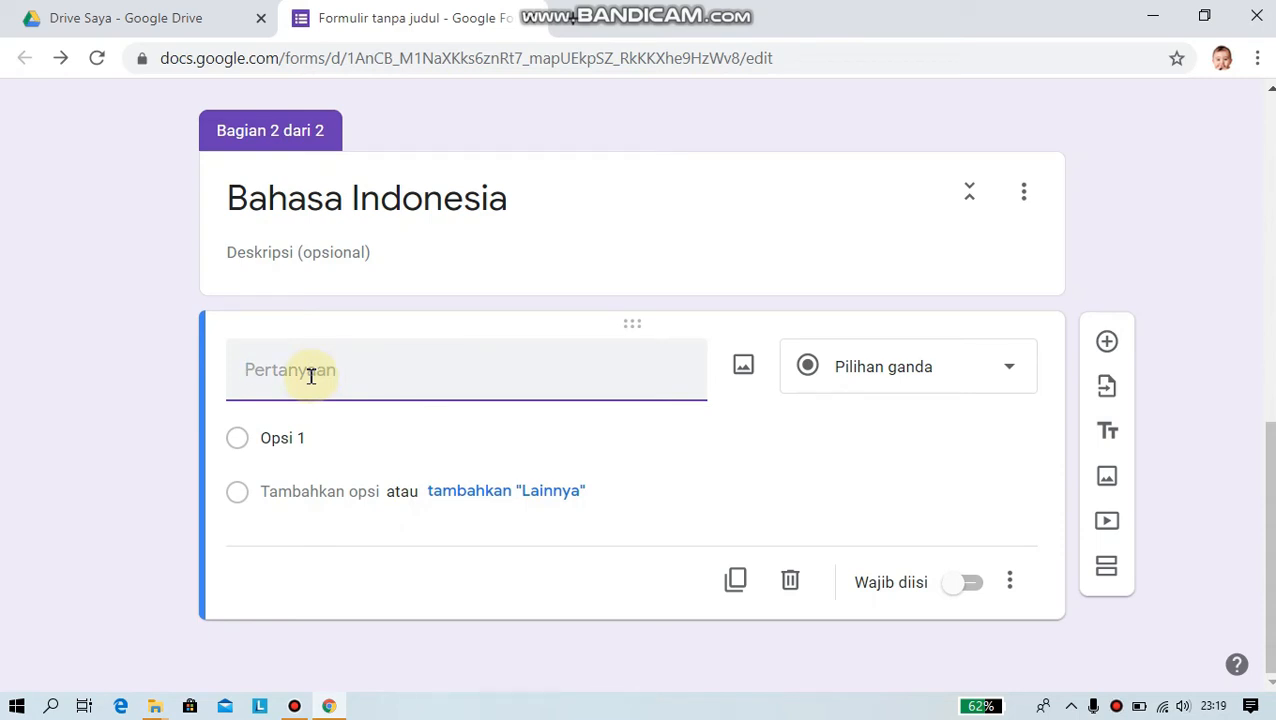
pyautogui.click(1010, 369)
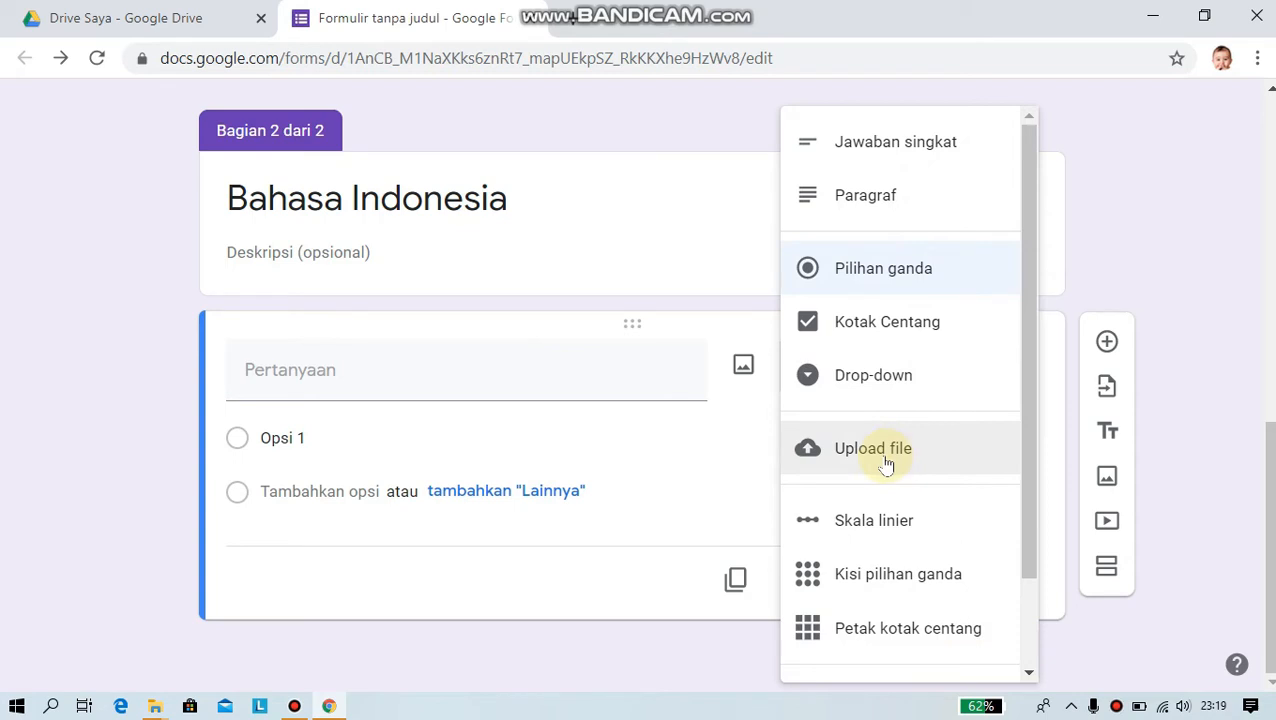
pyautogui.click(558, 604)
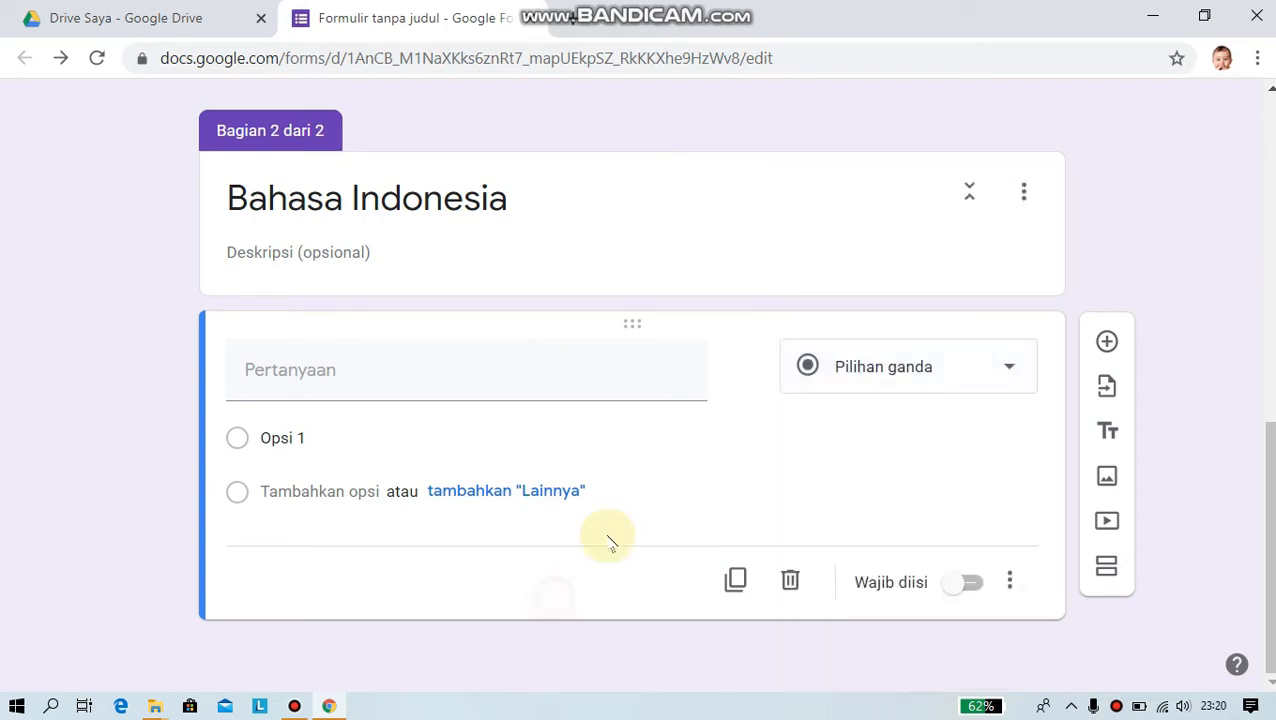
pyautogui.click(377, 380)
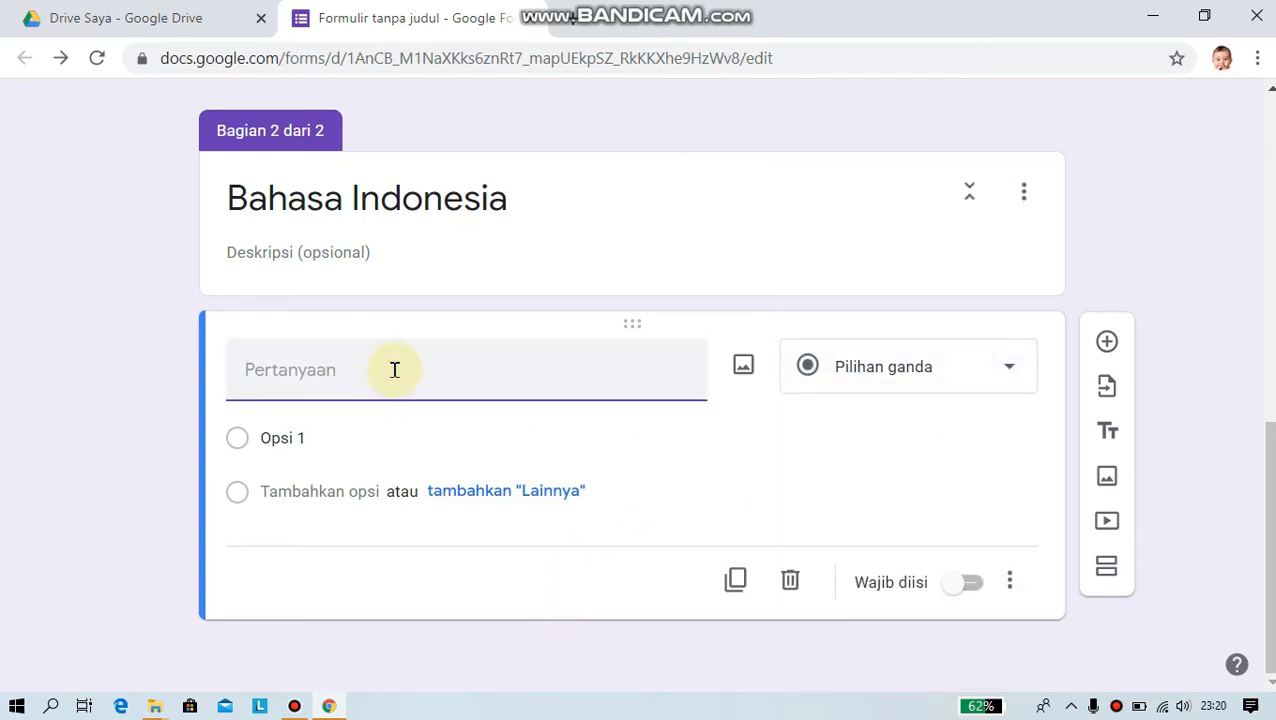
pyautogui.write('B')
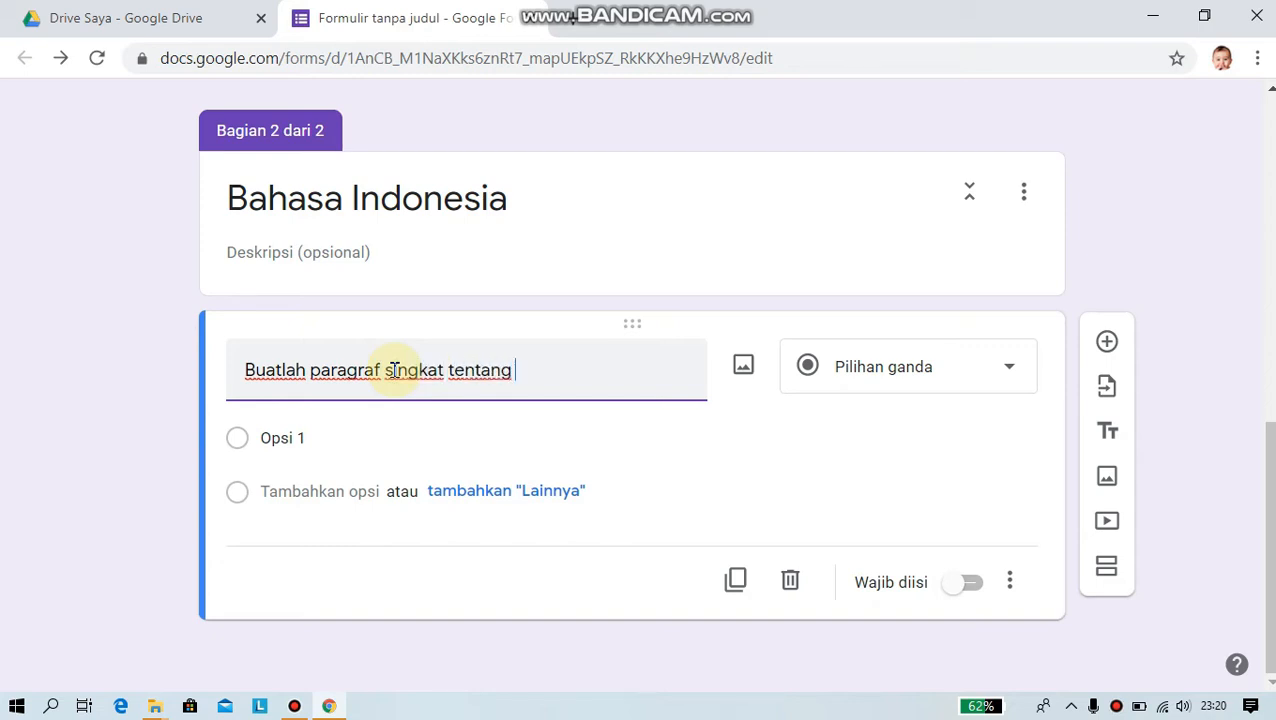
pyautogui.write('vir')
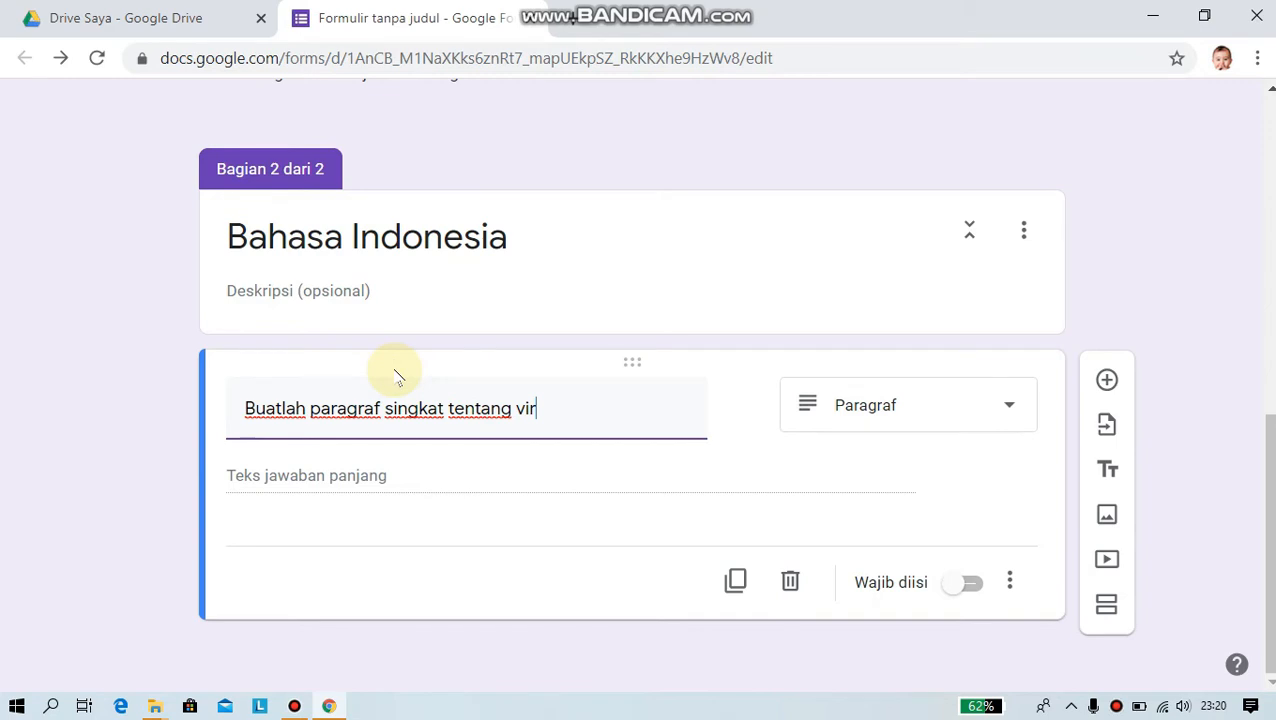
pyautogui.write('corona')
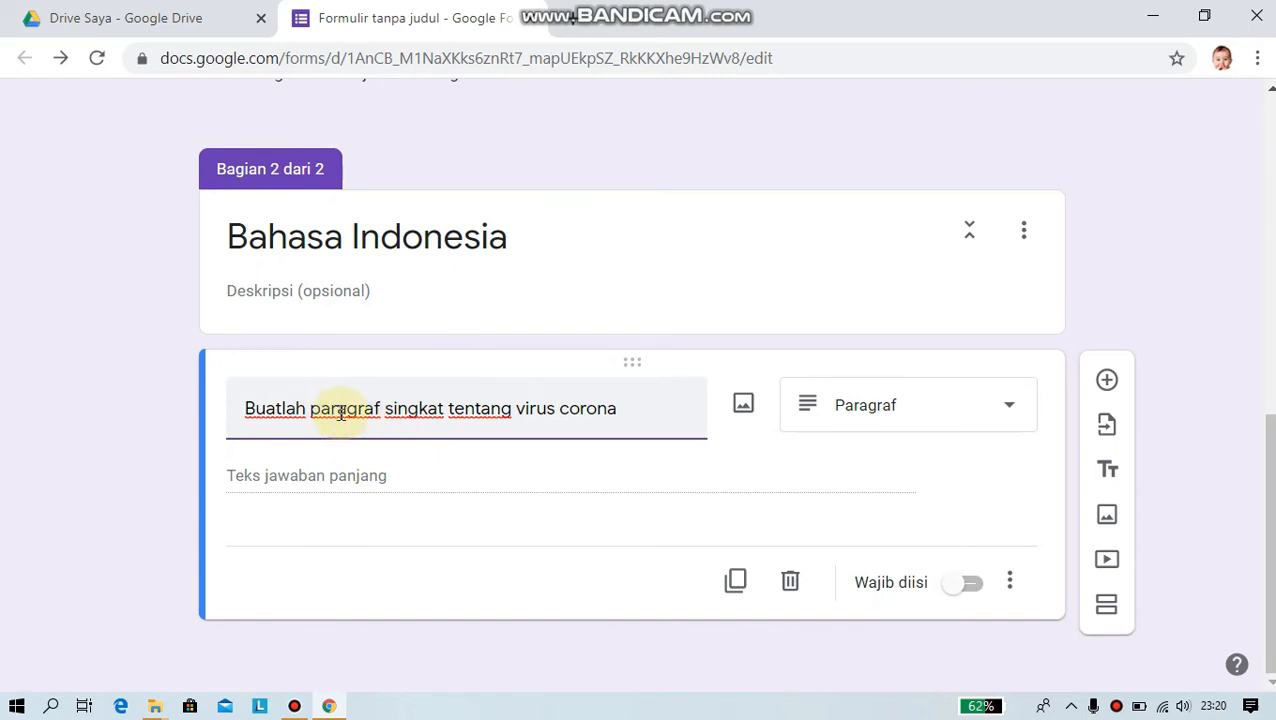
# - Keep it as a required Paragraf question and add another blank question below
pyautogui.click(1008, 405)
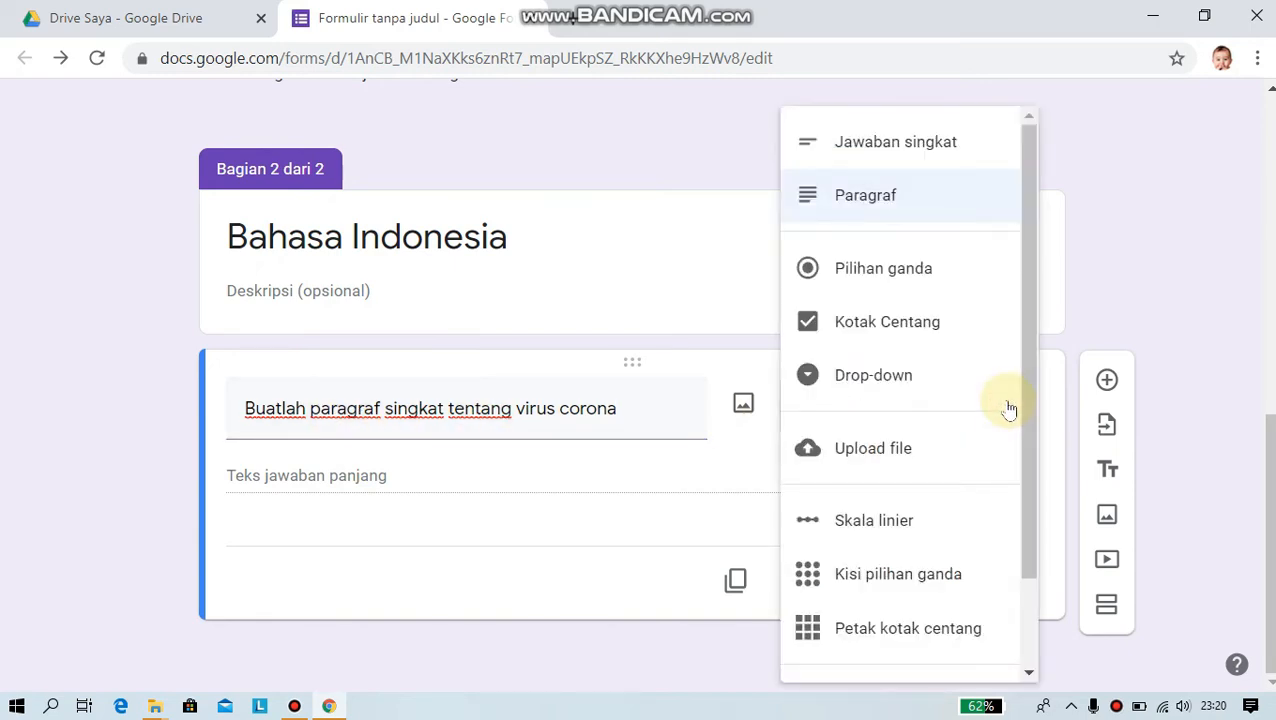
pyautogui.click(866, 197)
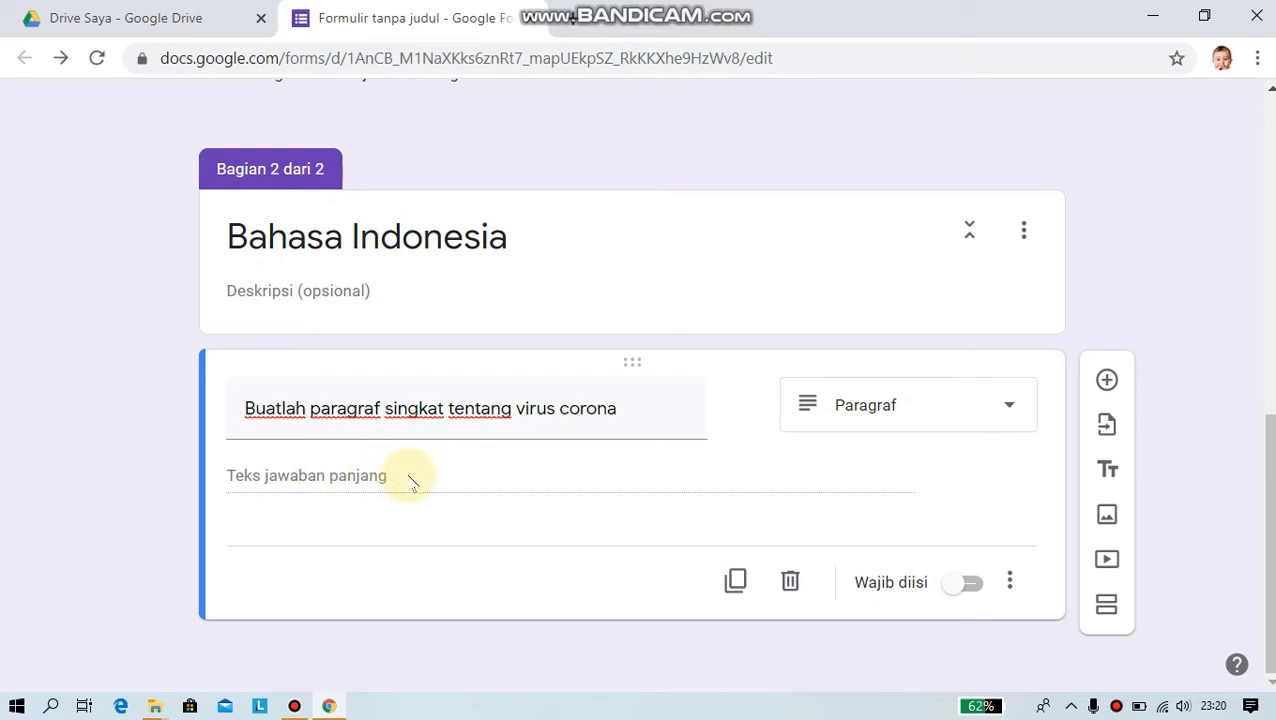
pyautogui.click(973, 586)
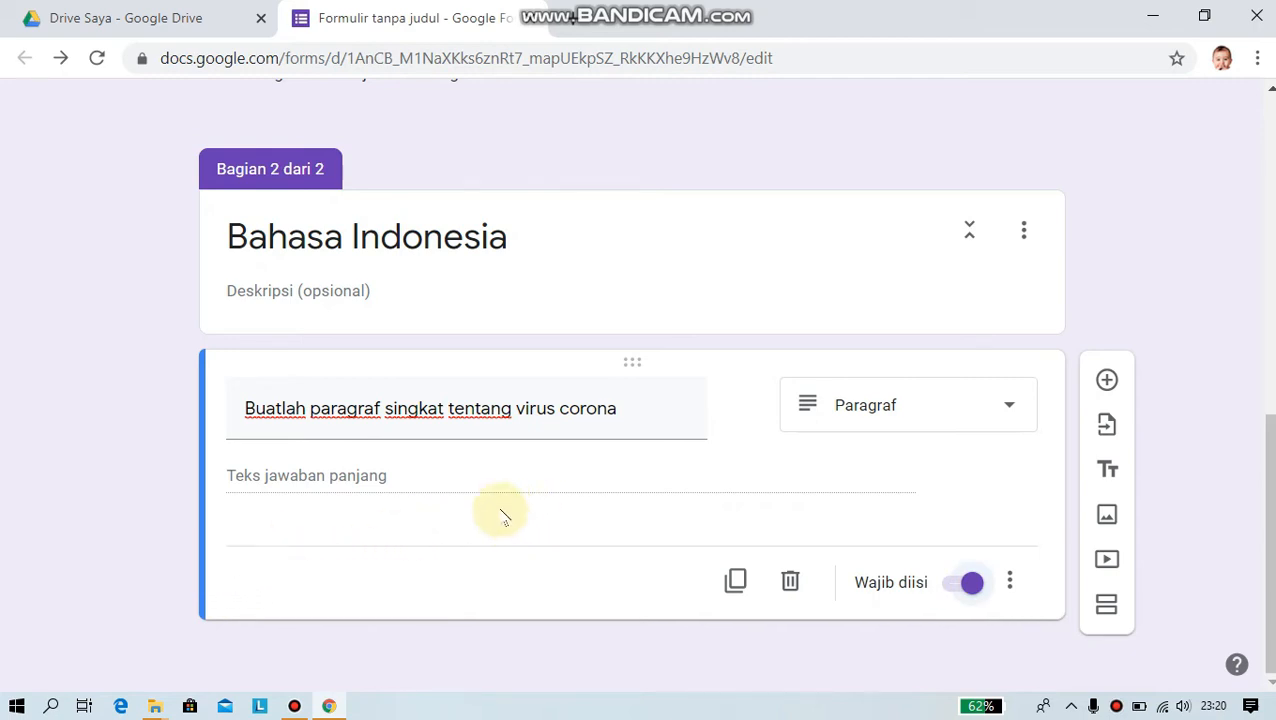
pyautogui.click(1106, 381)
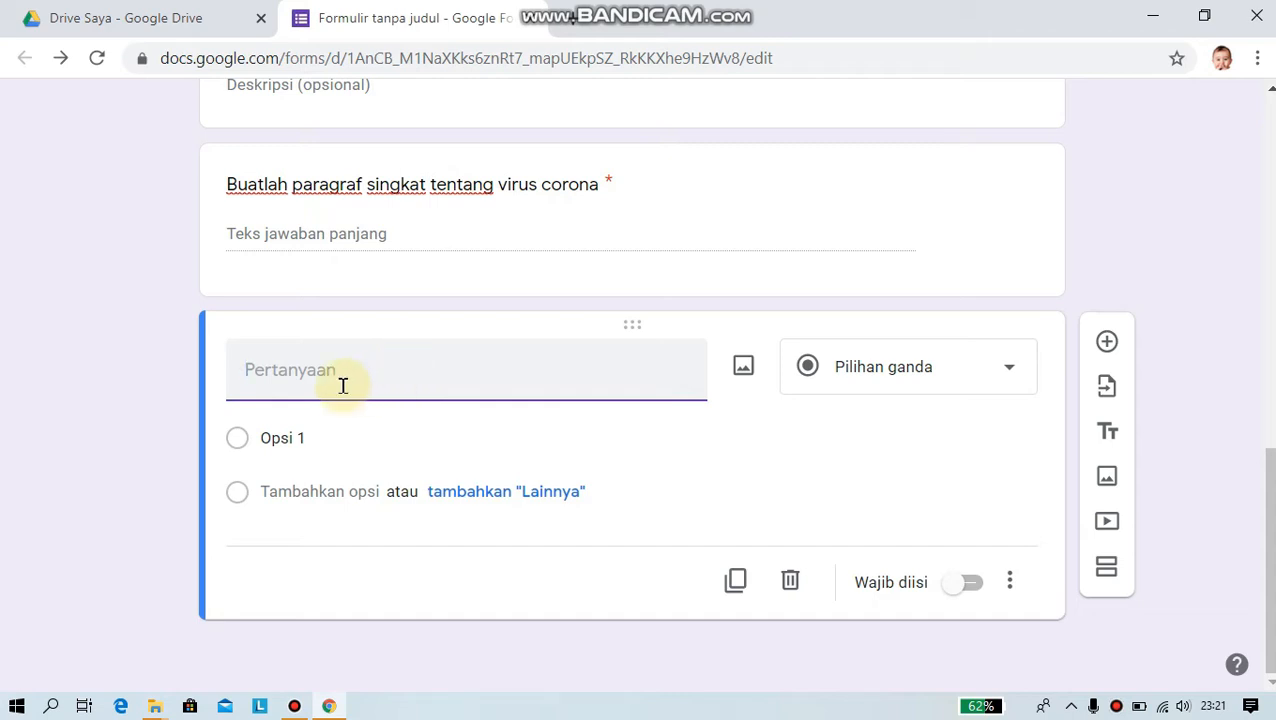
# - Title the new question 'Unggahlah gambar tentang virus corona' and make it a file-upload question
pyautogui.write('Un')
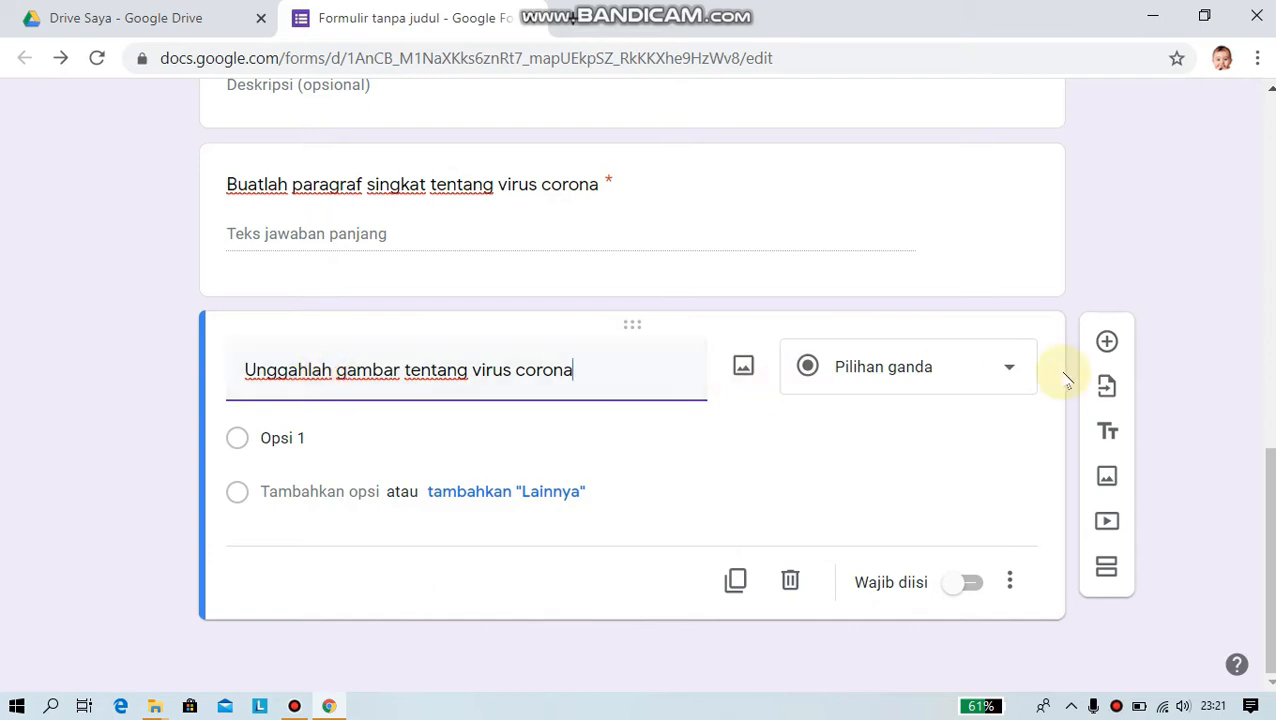
pyautogui.click(1005, 366)
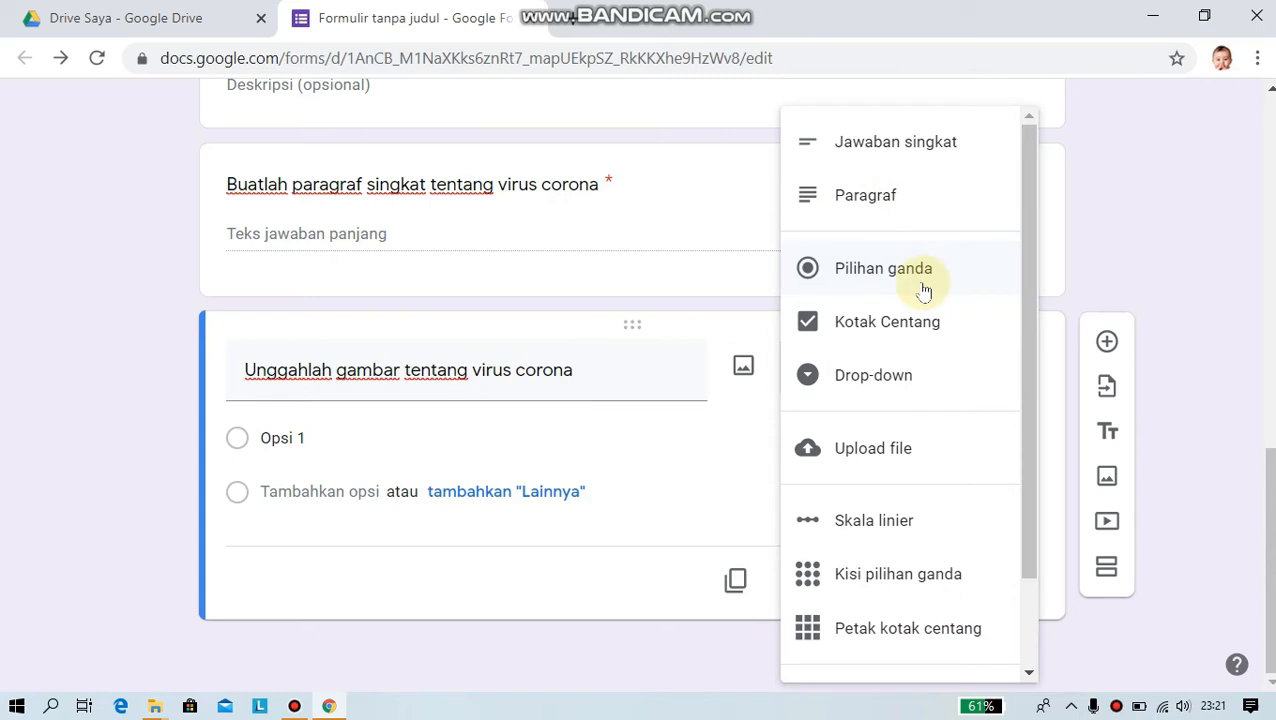
pyautogui.click(873, 451)
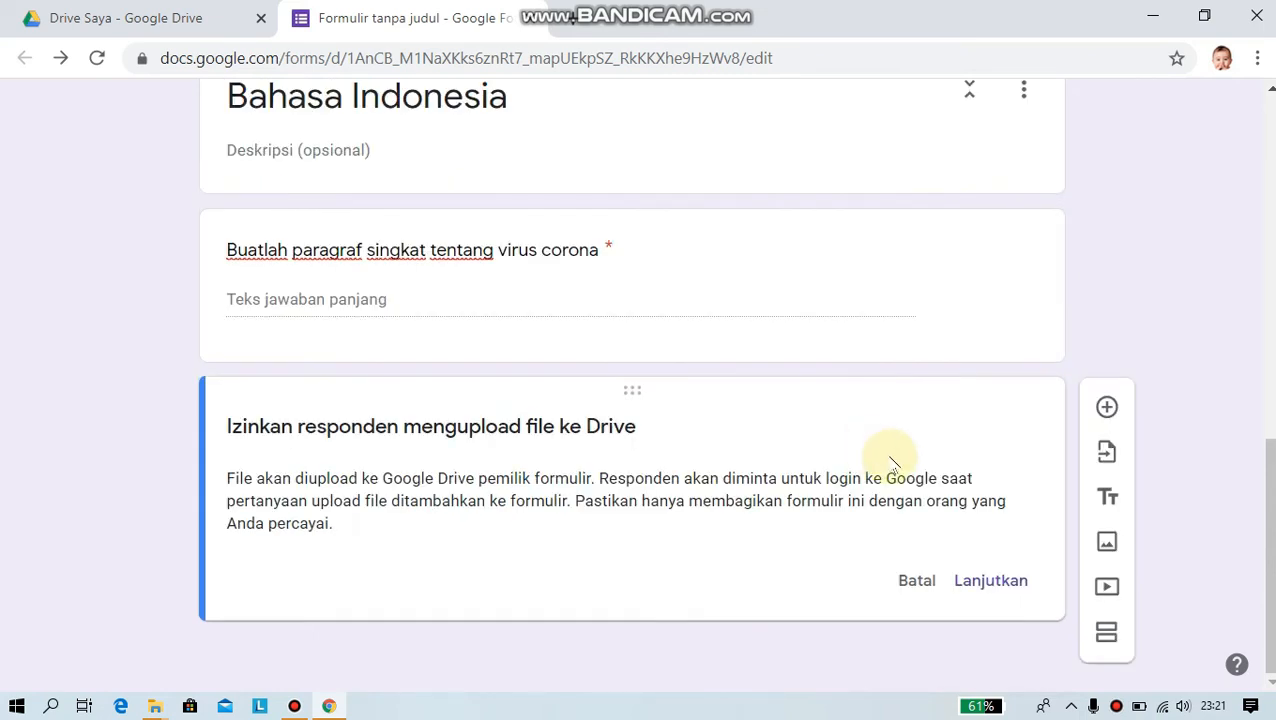
pyautogui.click(990, 581)
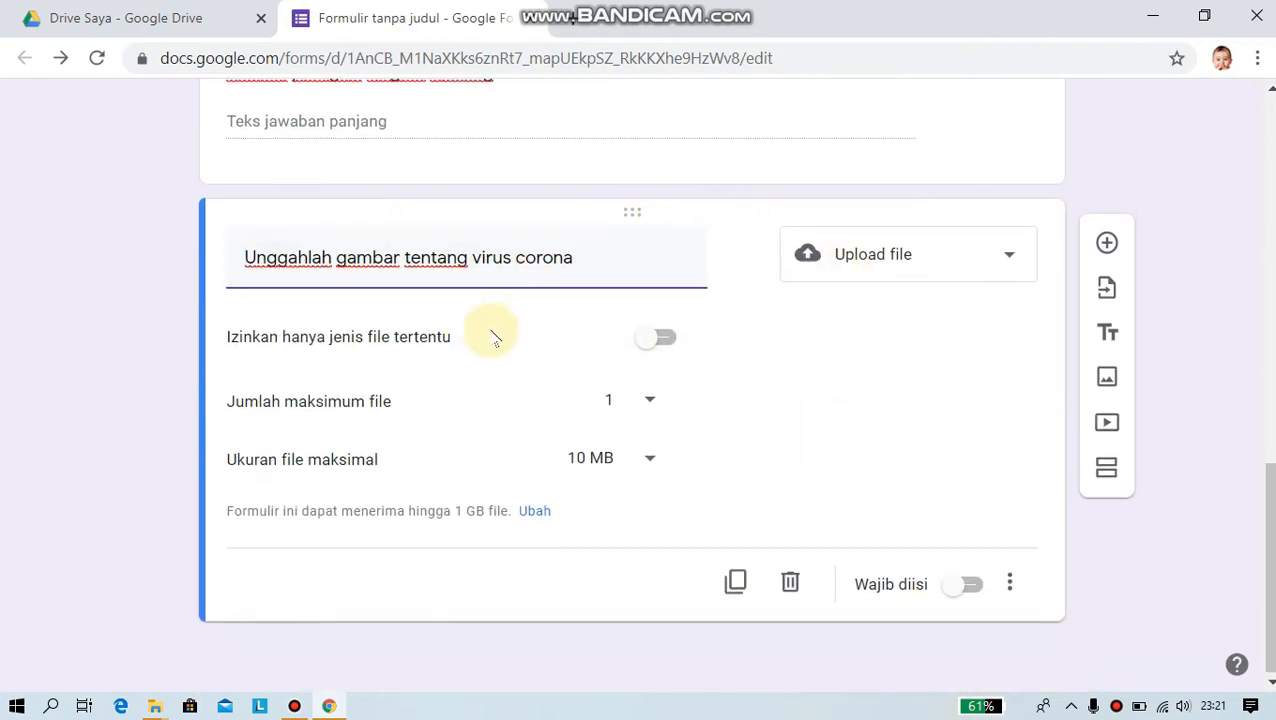
# - Restrict uploads to image files, 1 file maximum, up to 100 MB, and make it required
pyautogui.click(663, 340)
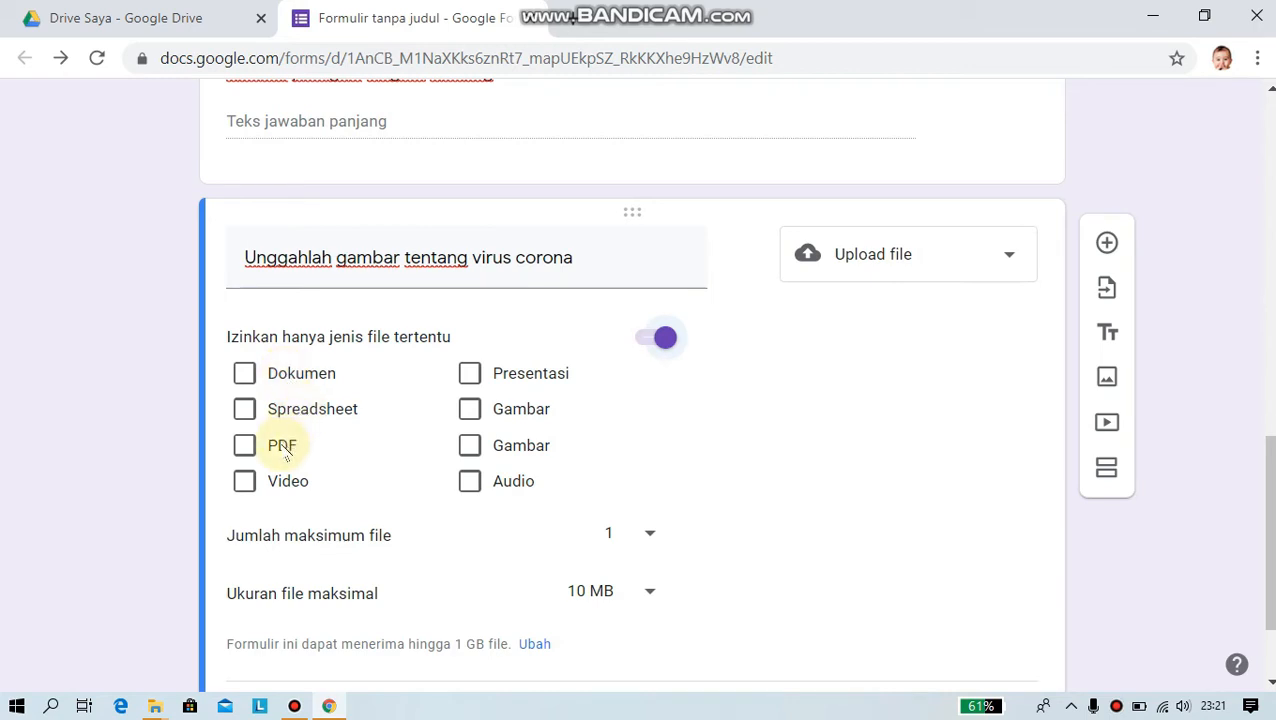
pyautogui.click(472, 411)
pyautogui.click(472, 445)
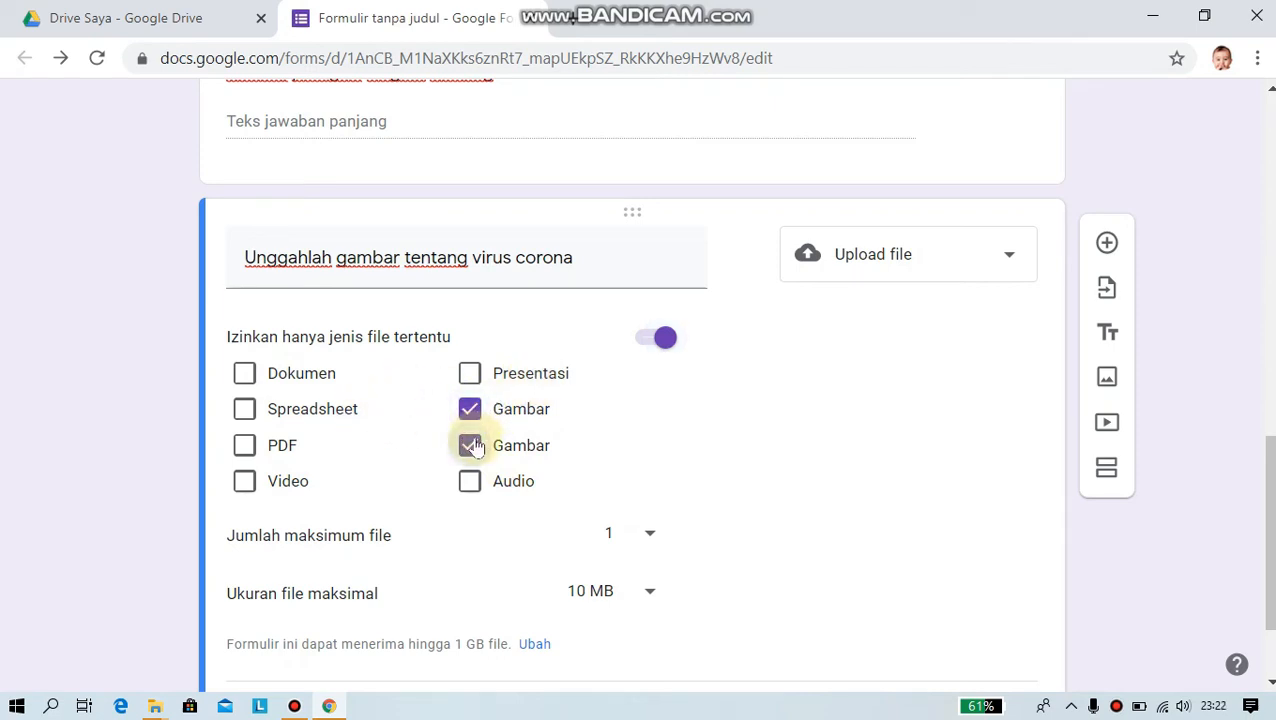
pyautogui.click(651, 536)
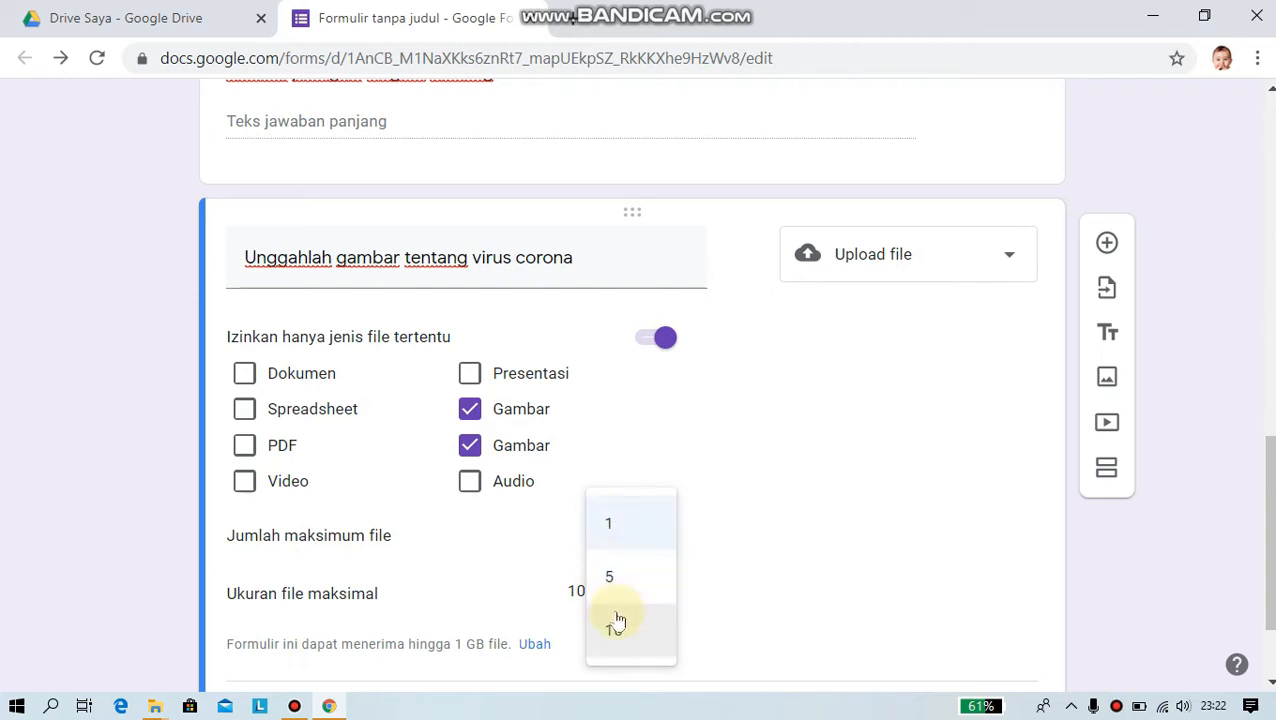
pyautogui.click(611, 528)
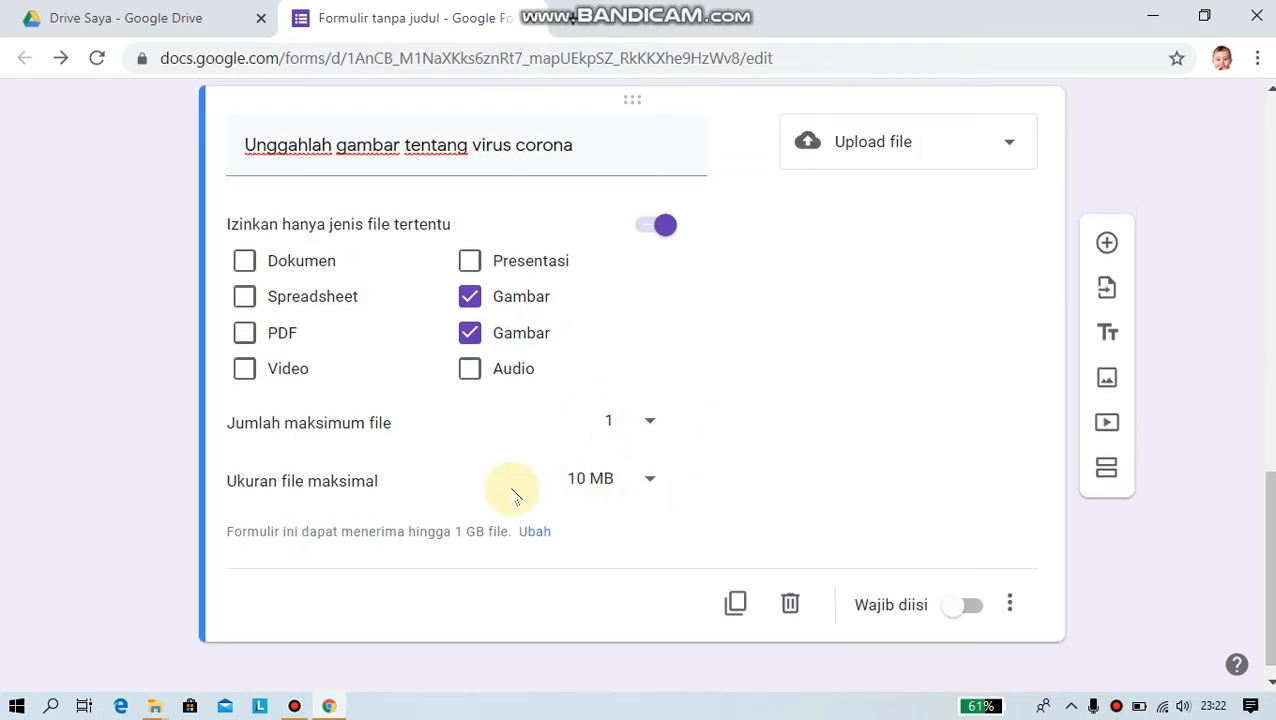
pyautogui.click(651, 486)
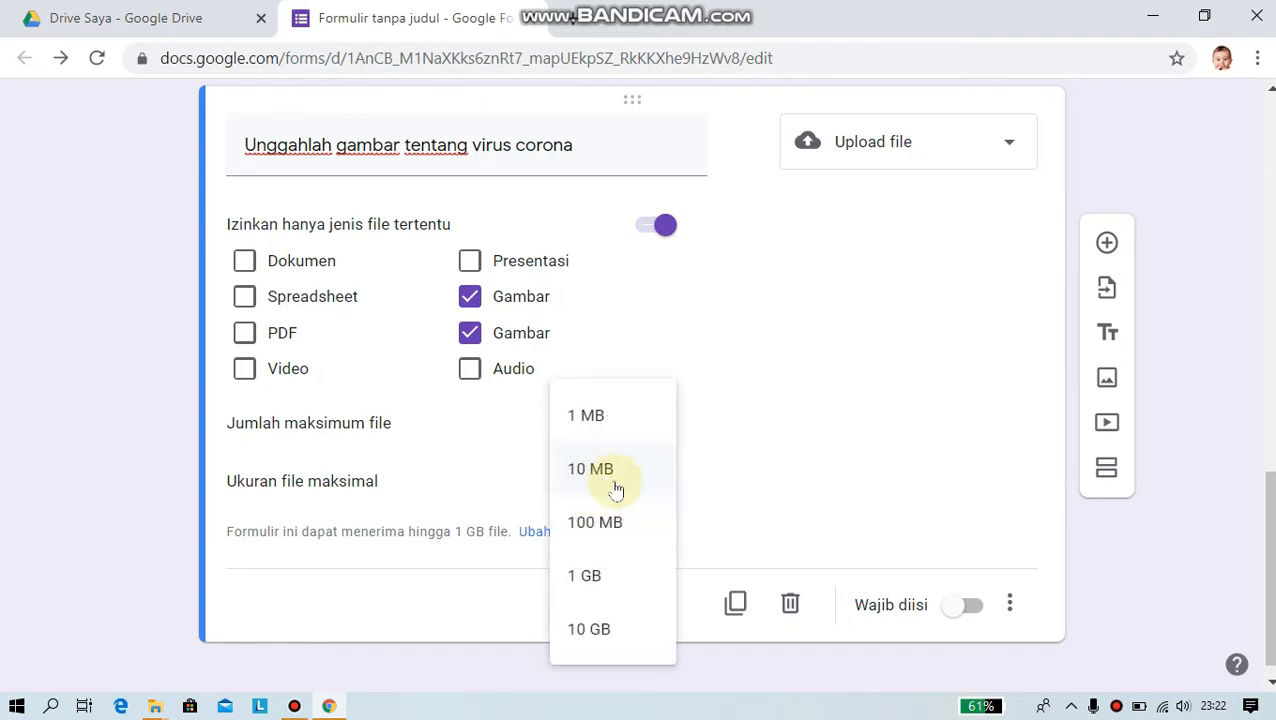
pyautogui.click(594, 521)
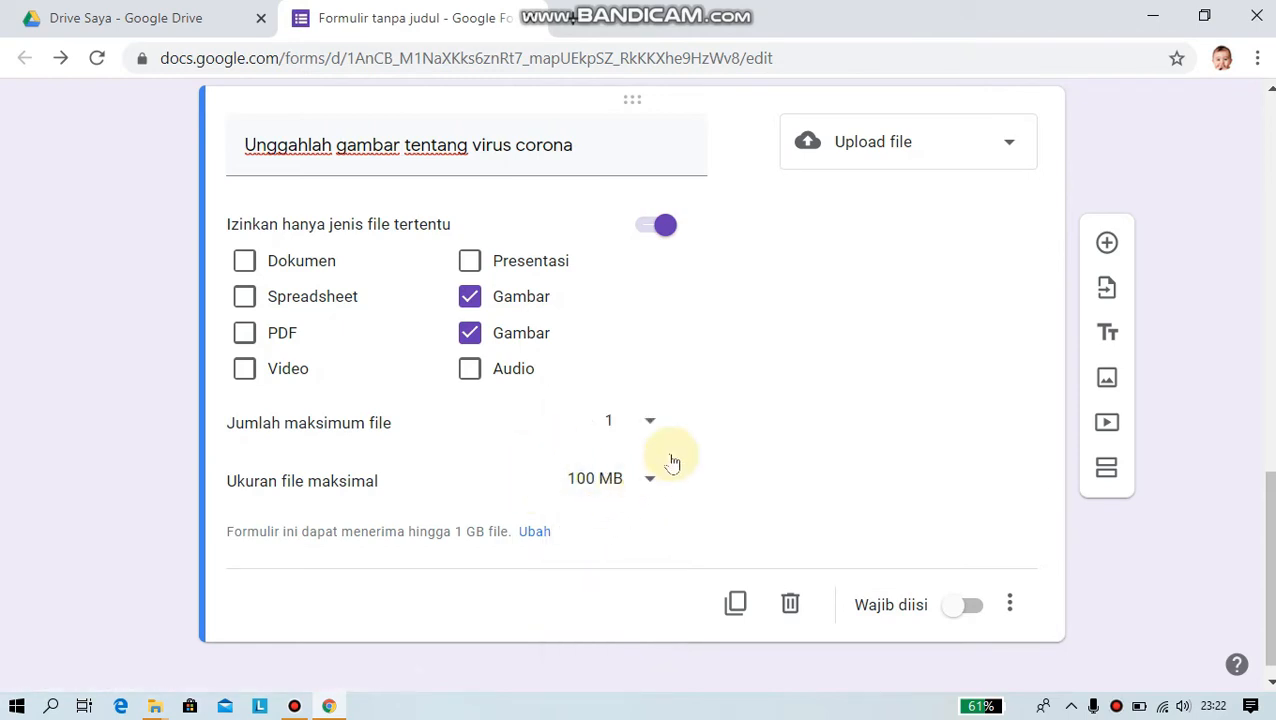
pyautogui.click(971, 607)
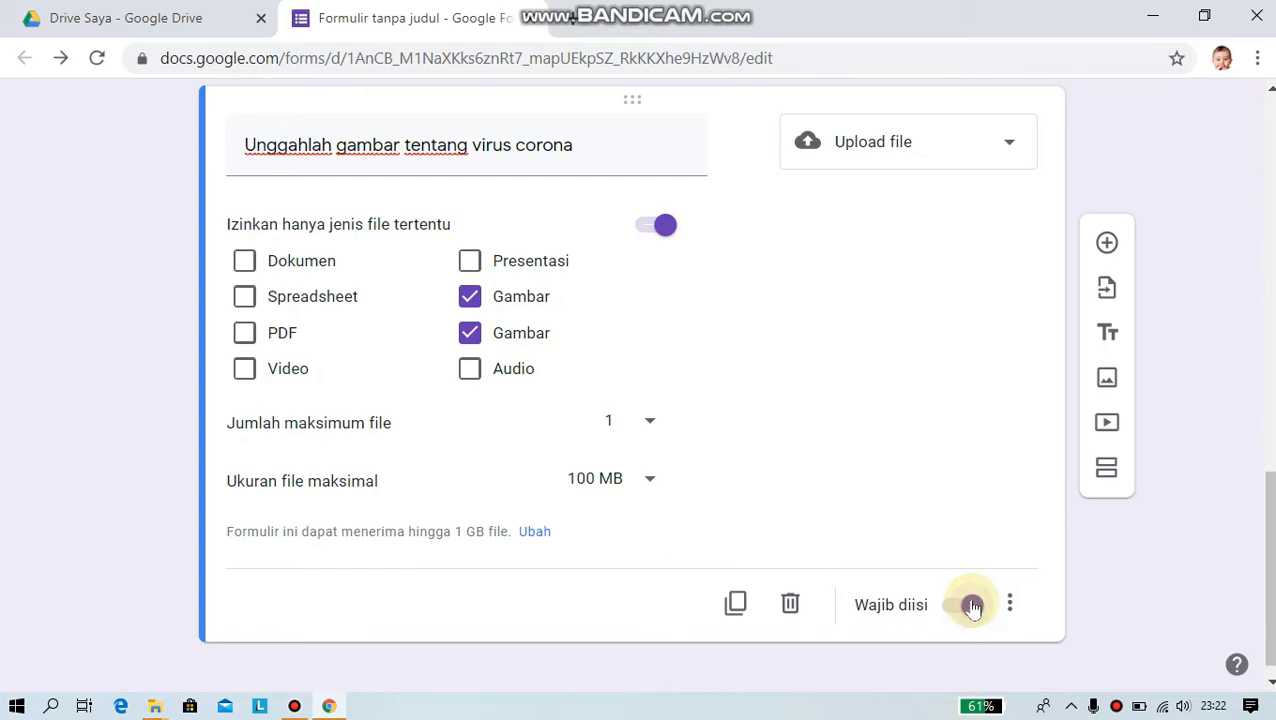
pyautogui.scroll(5, 893, 450)
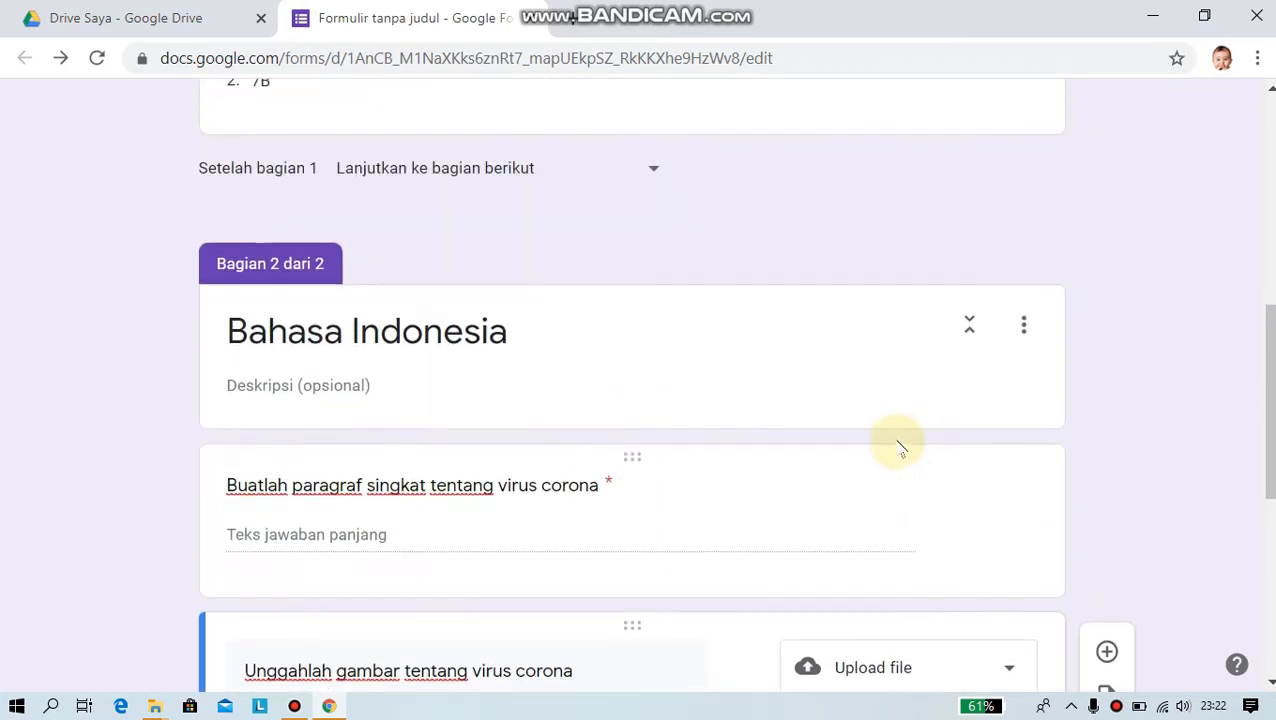
pyautogui.scroll(-5, 897, 441)
pyautogui.scroll(11, 897, 441)
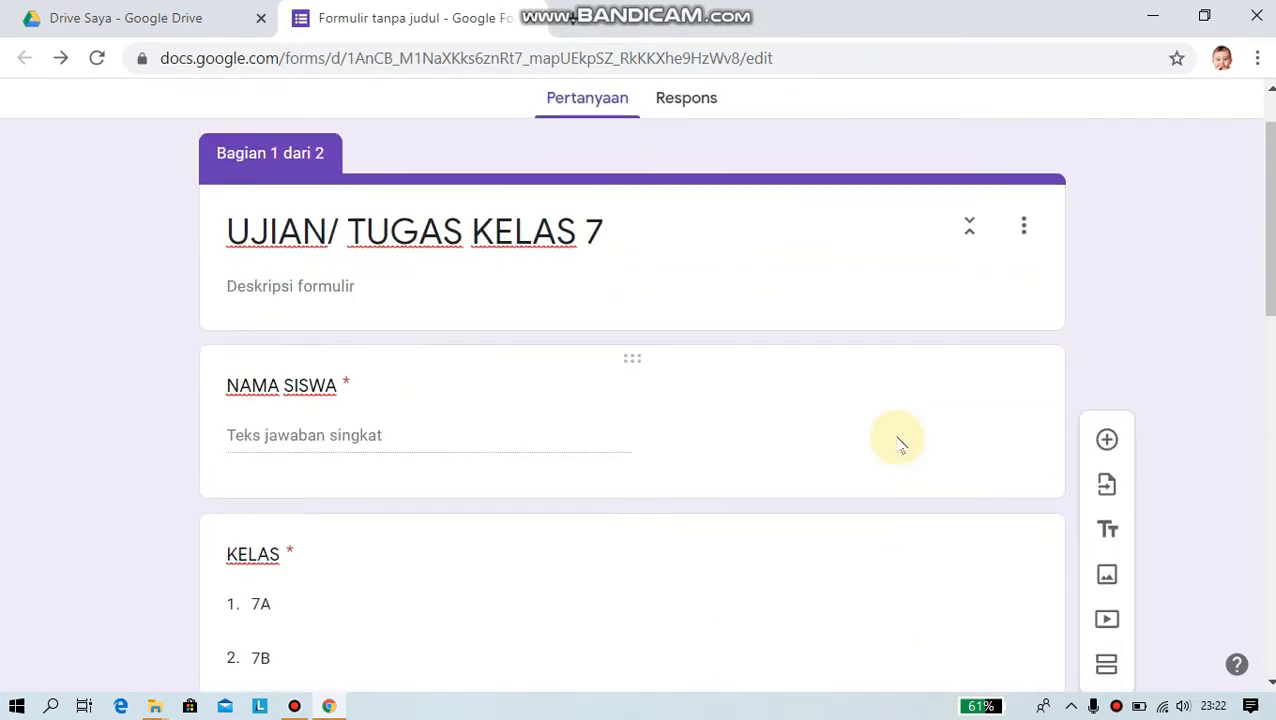
pyautogui.scroll(-7, 899, 441)
pyautogui.scroll(7, 897, 441)
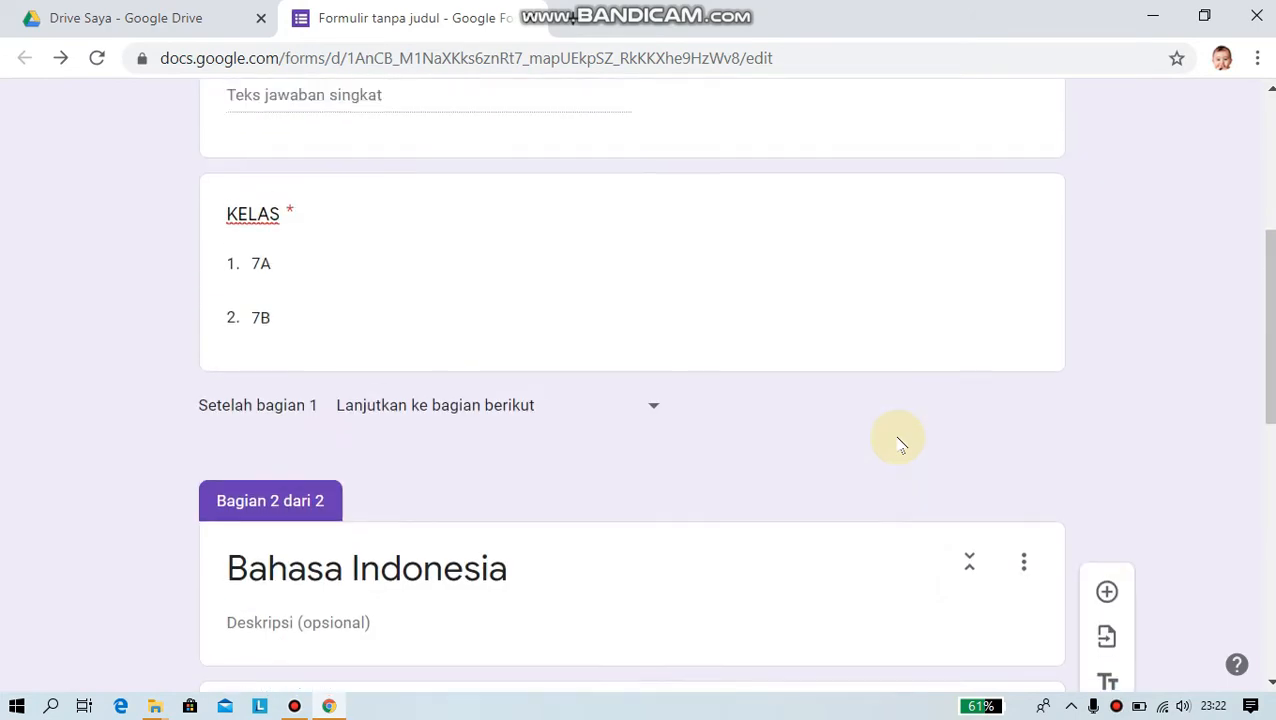
pyautogui.scroll(-7, 718, 480)
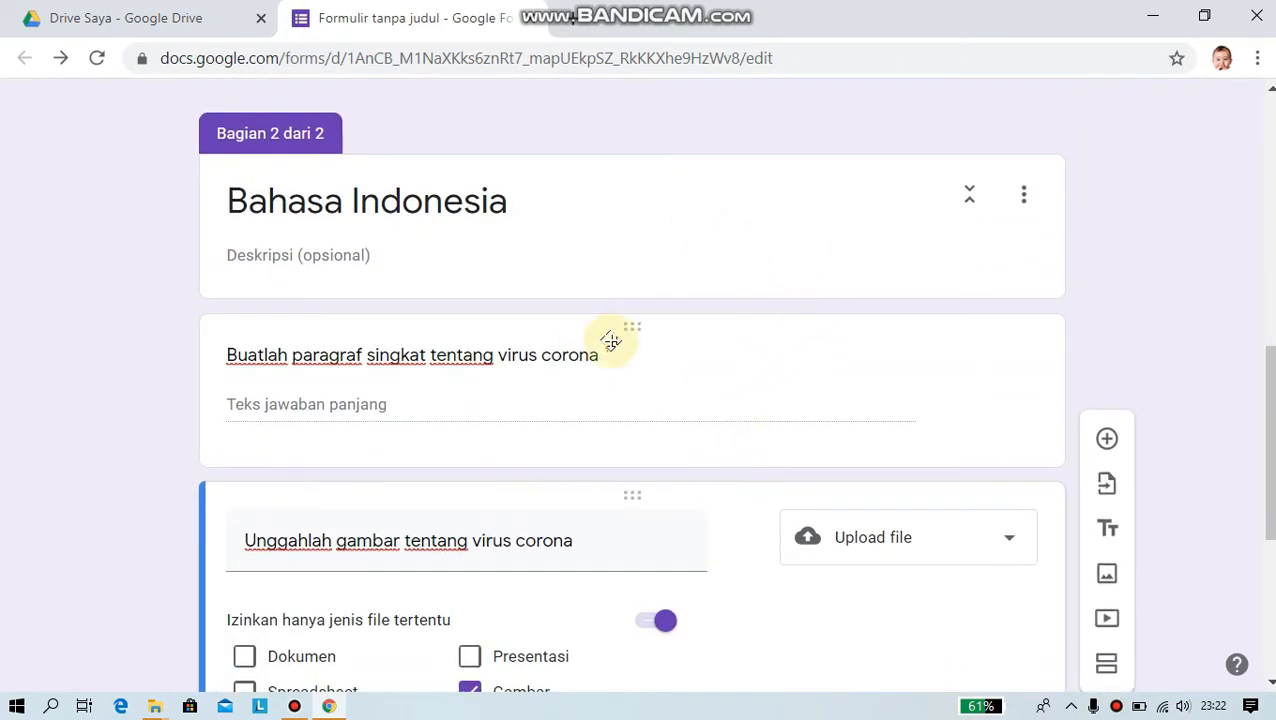
pyautogui.scroll(-1, 668, 373)
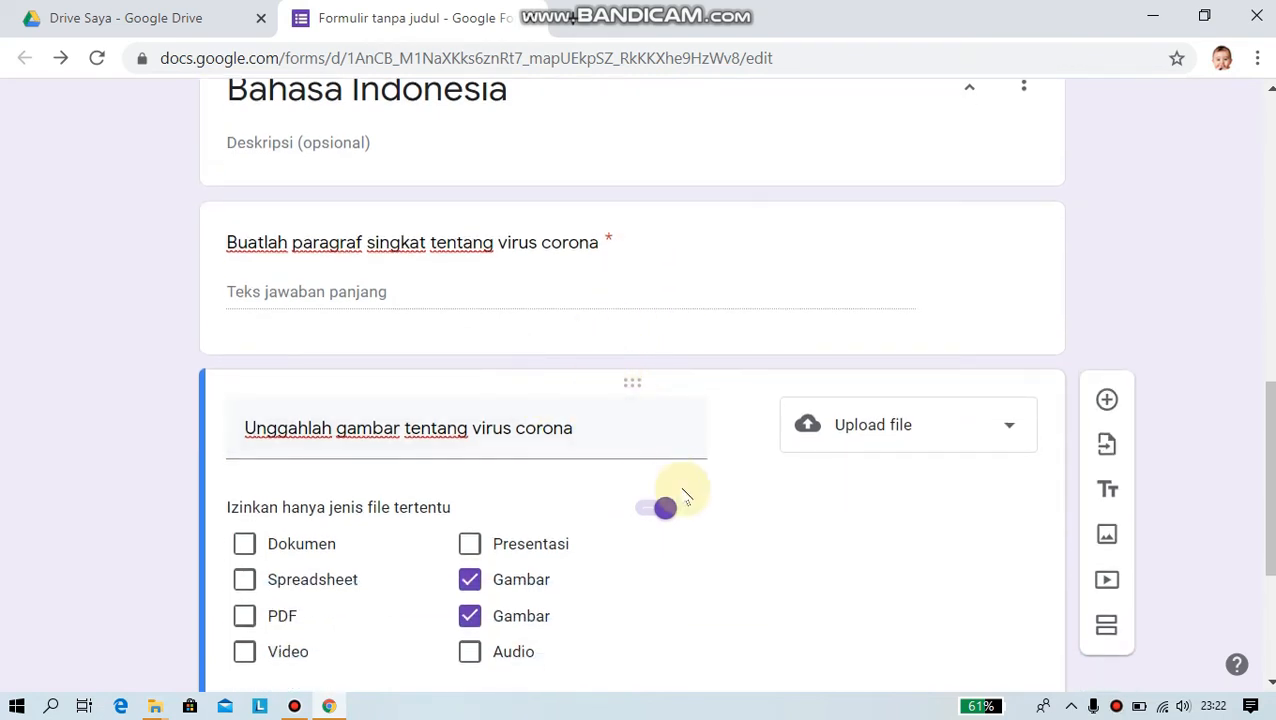
pyautogui.scroll(-3, 683, 490)
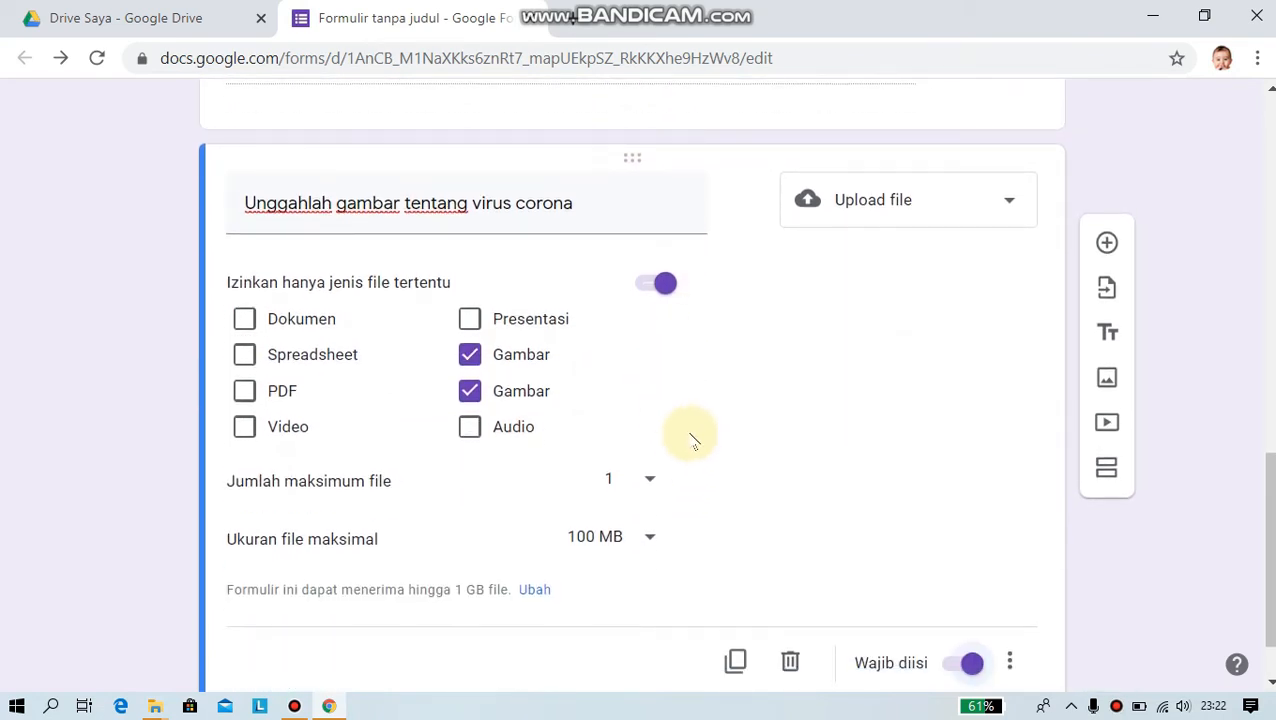
pyautogui.scroll(-1, 685, 425)
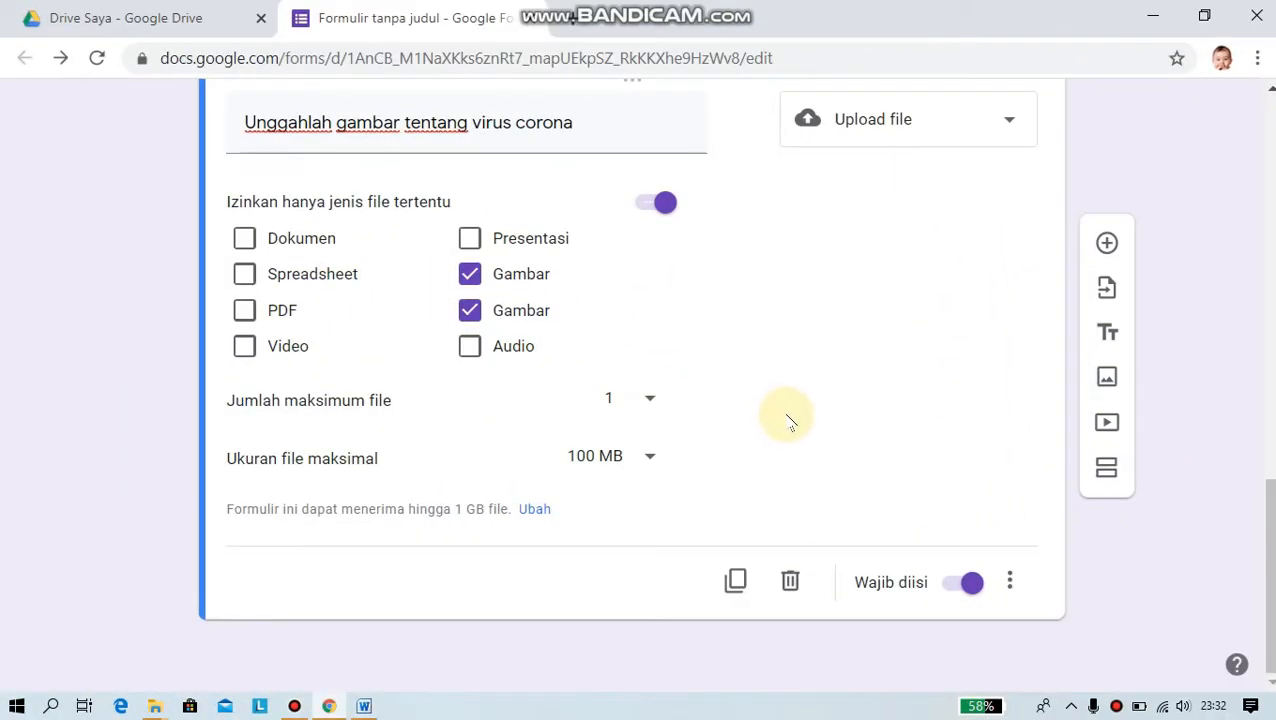
pyautogui.scroll(5, 788, 422)
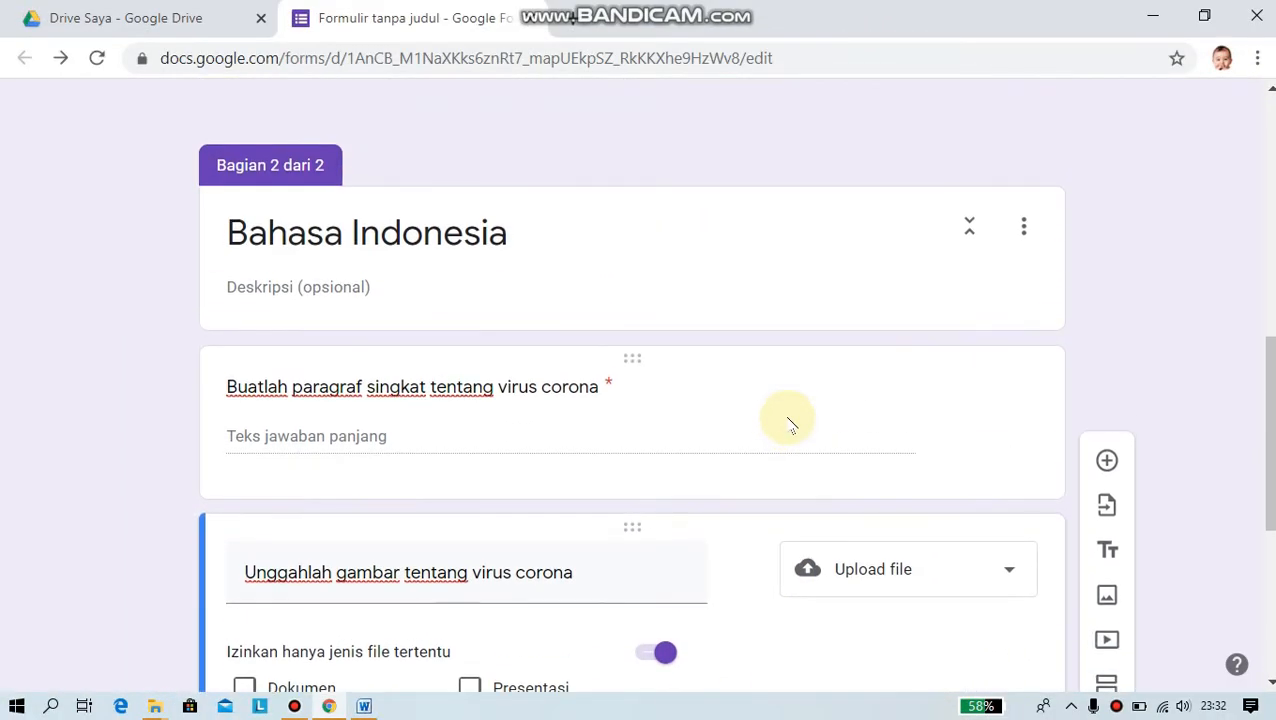
pyautogui.scroll(-1, 788, 422)
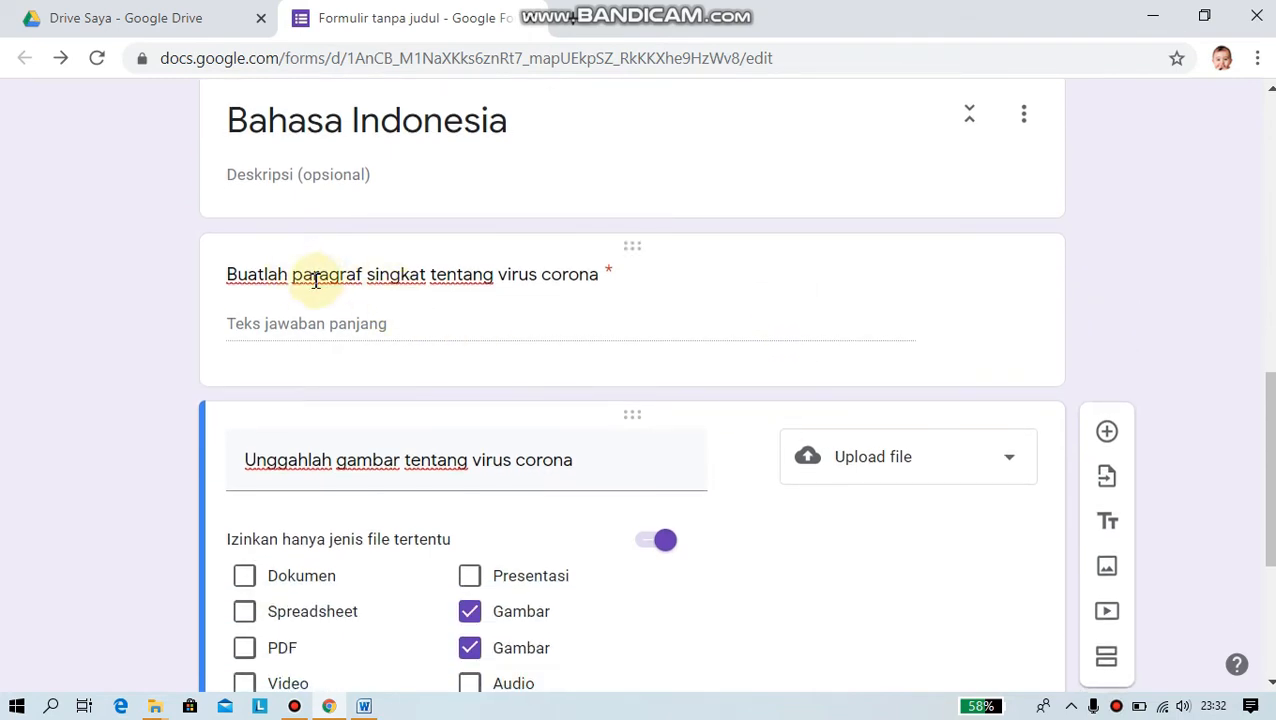
pyautogui.scroll(-2, 612, 383)
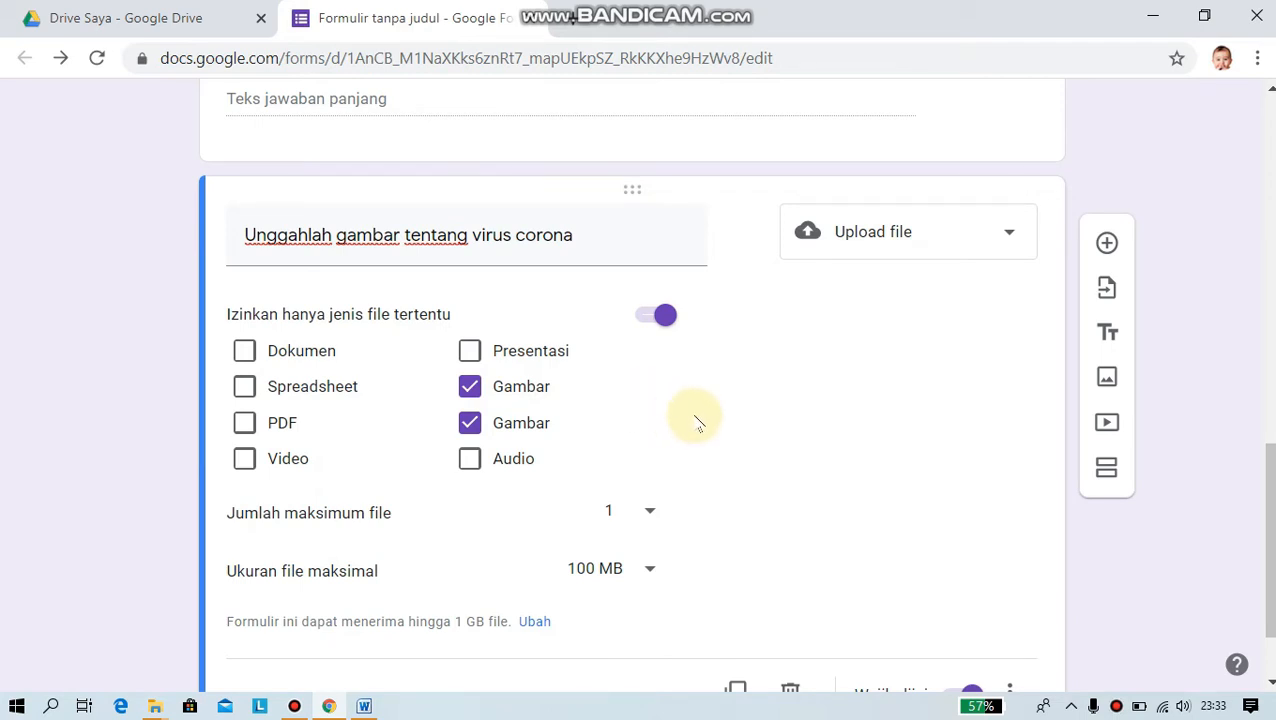
pyautogui.scroll(-2, 712, 420)
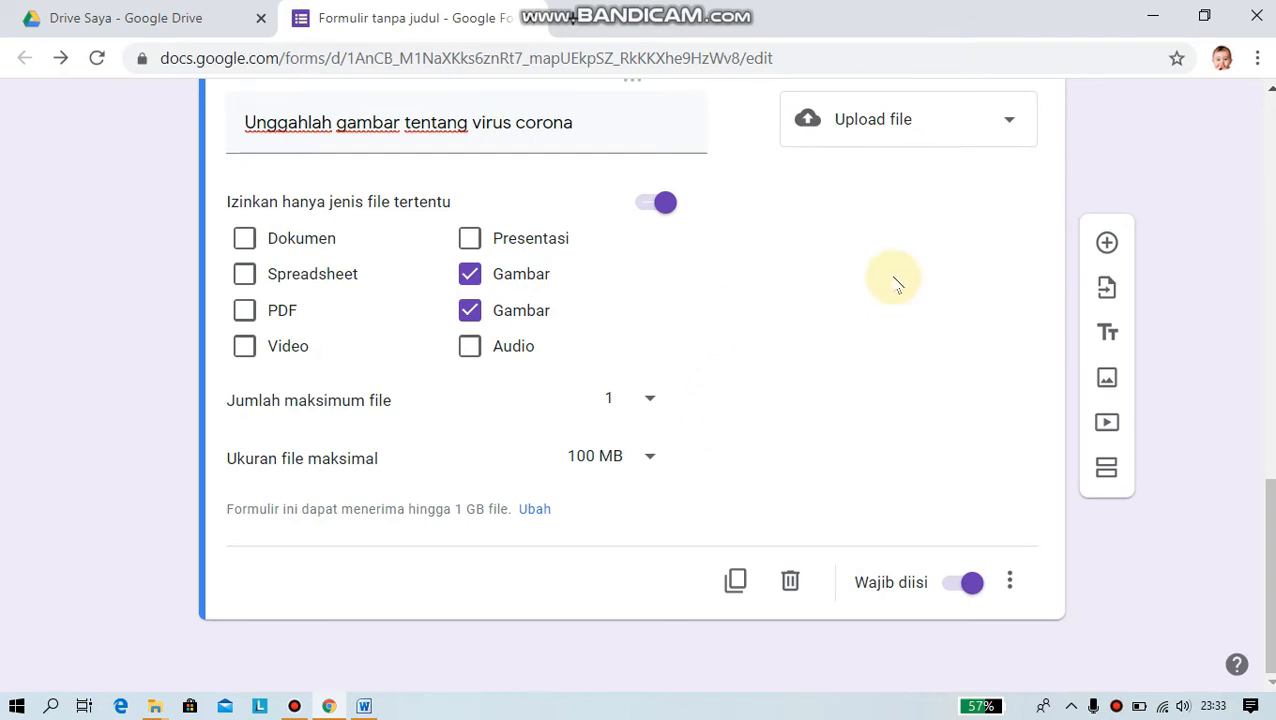
# - Add a multiple-choice question below the upload question, leaving its title blank after deleting test text
pyautogui.click(1107, 248)
pyautogui.click(368, 378)
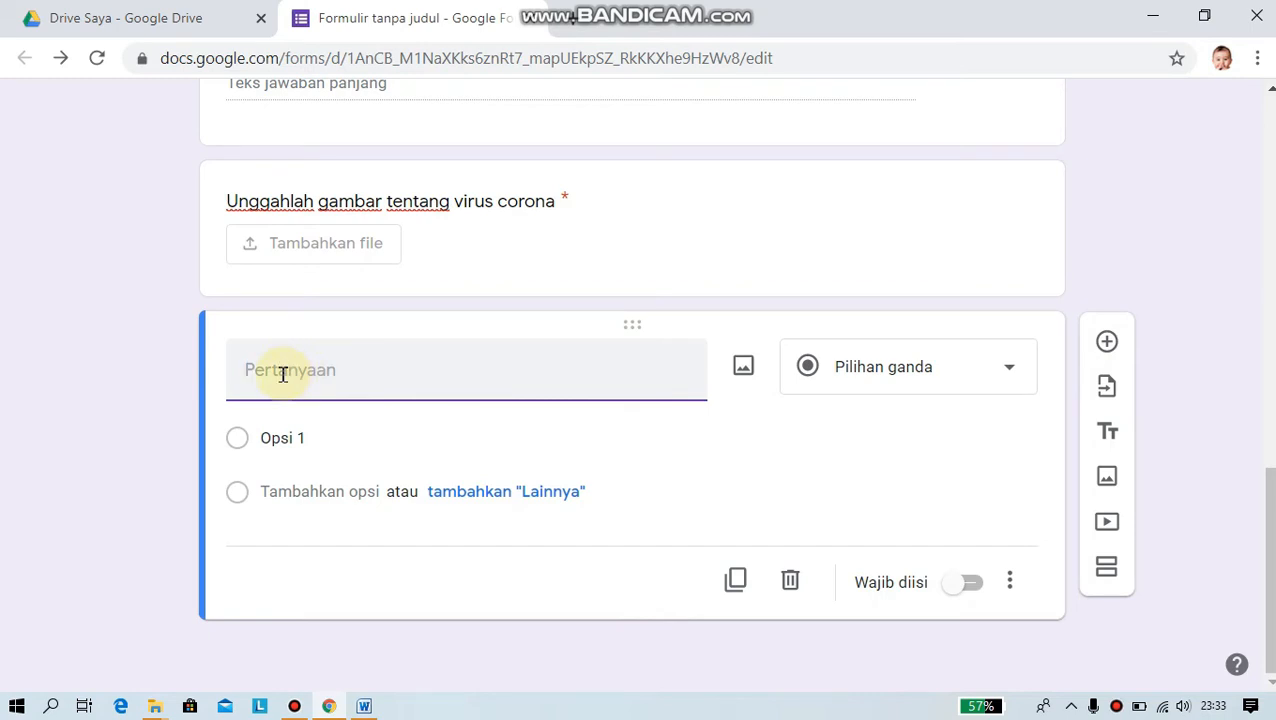
pyautogui.write('dgdgdg')
pyautogui.click(283, 437)
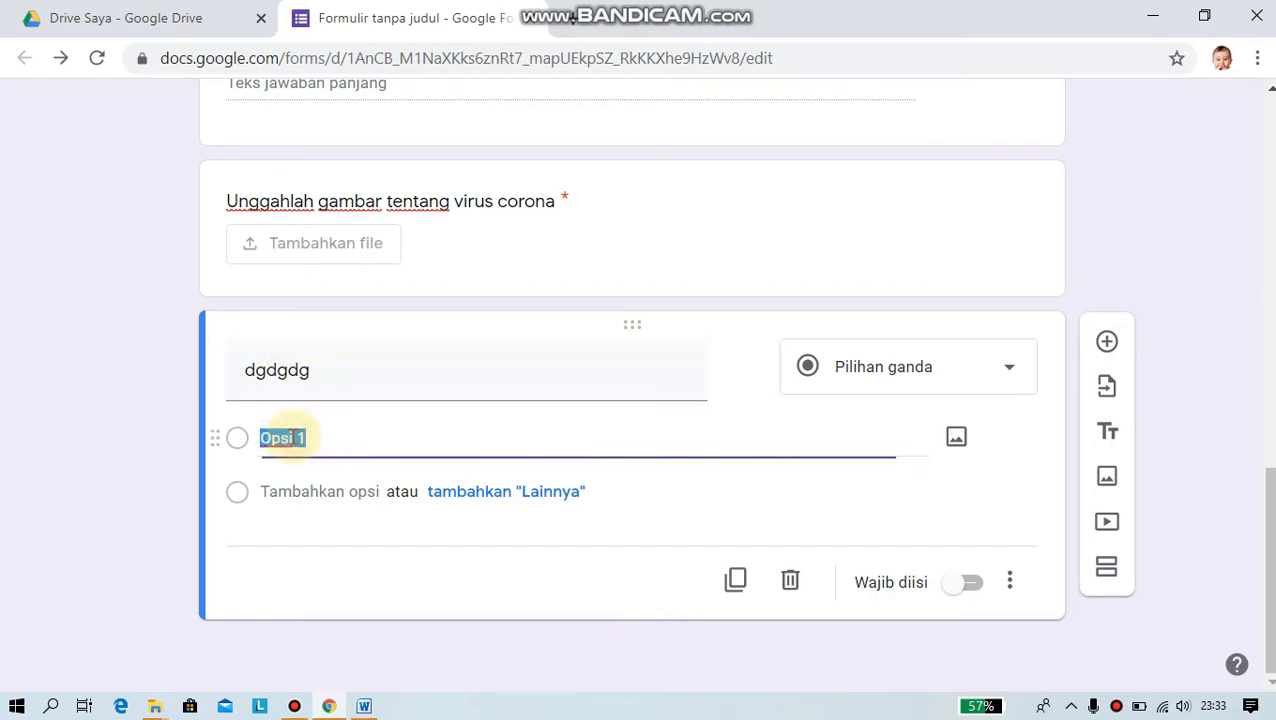
pyautogui.write('dfd')
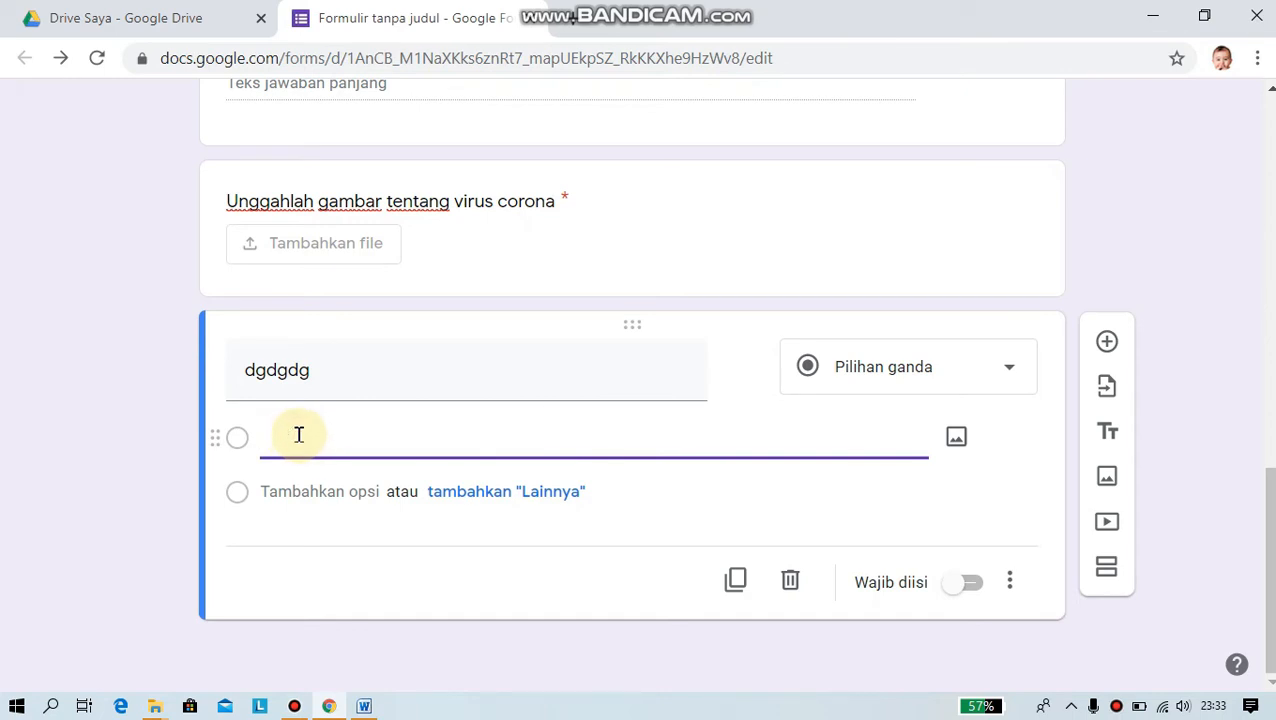
pyautogui.doubleClick(338, 371)
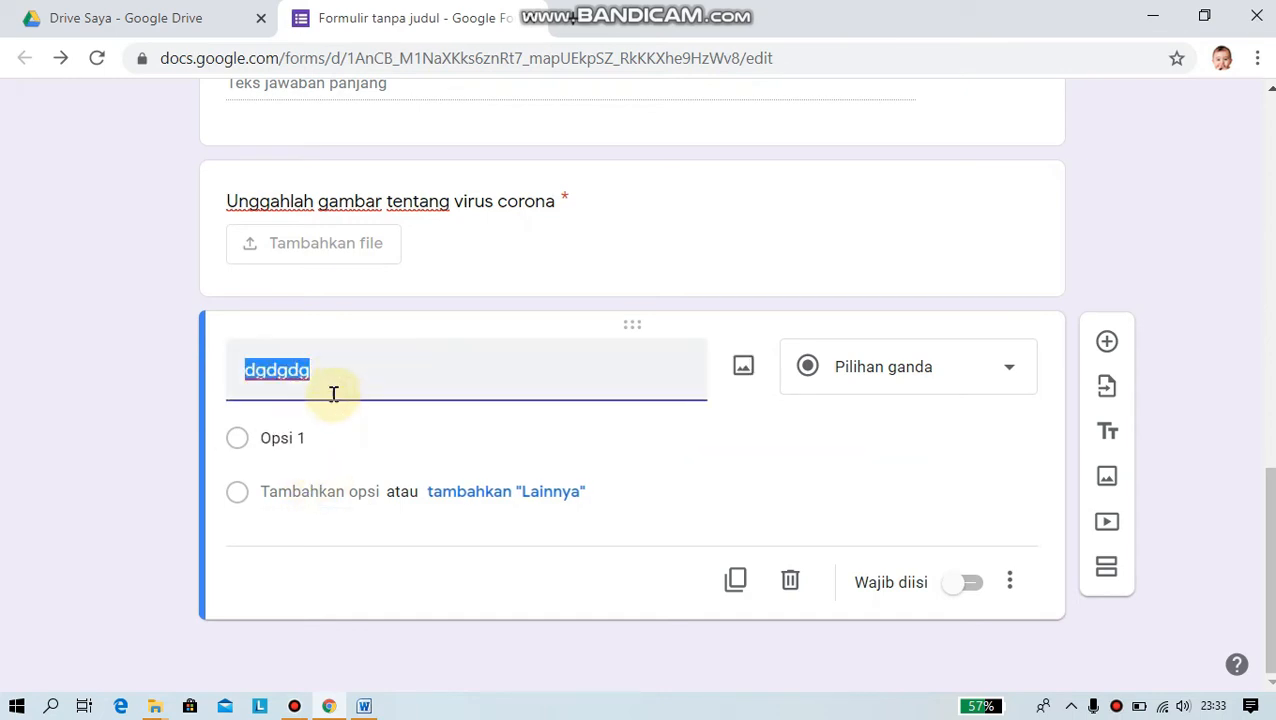
pyautogui.press('BackSpace')
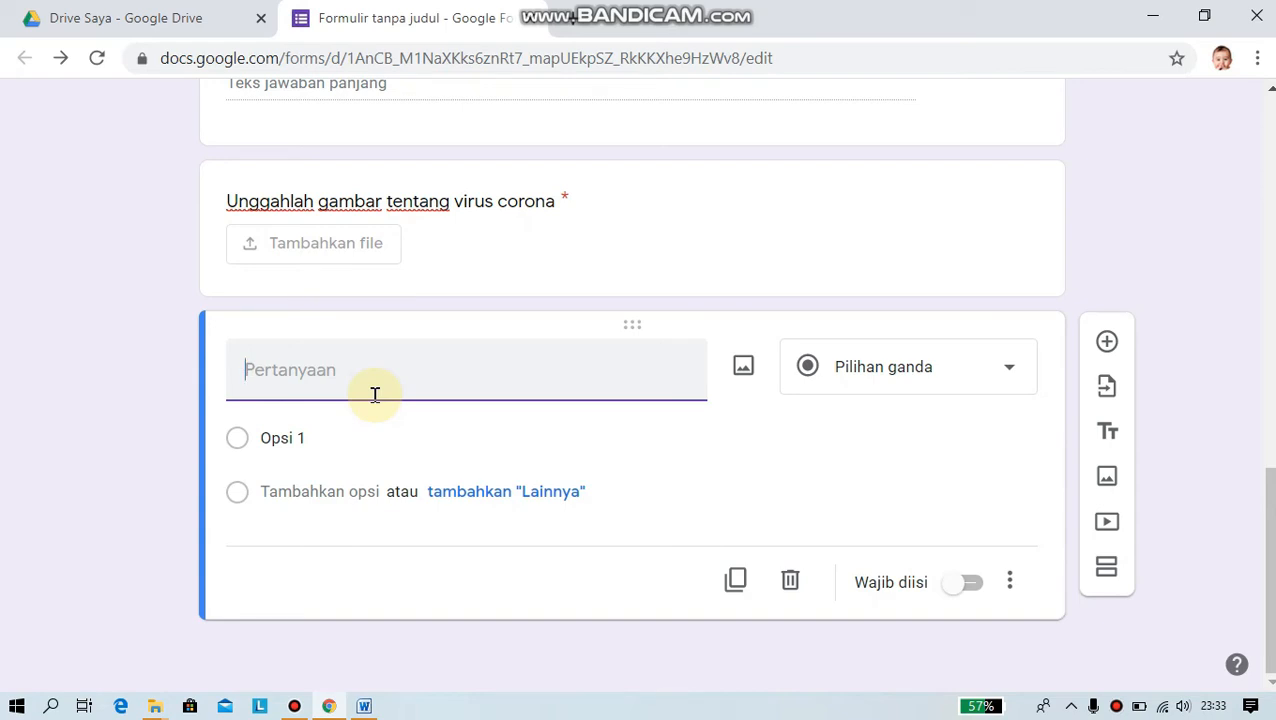
# - Copy 'Berikut ini yang merupakan akhiran adalah :' from Word into the question title
pyautogui.click(364, 706)
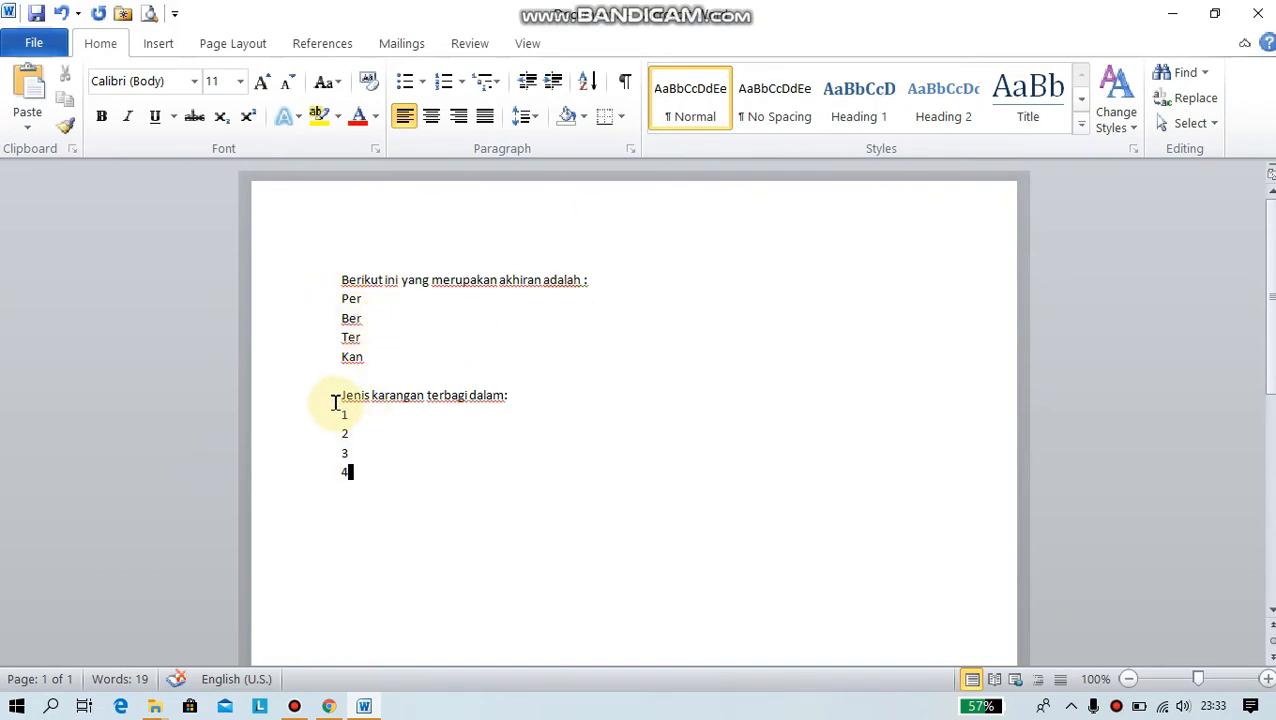
pyautogui.moveTo(336, 280); pyautogui.dragTo(590, 285)
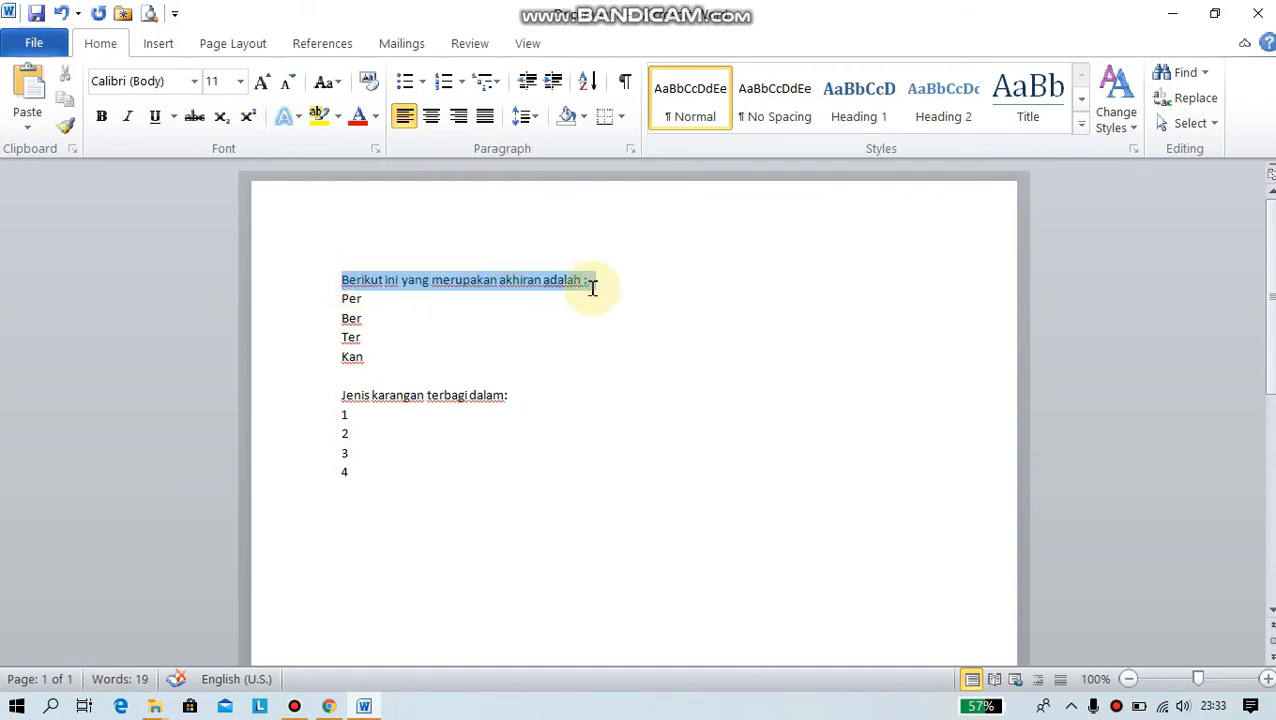
pyautogui.rightClick(540, 283)
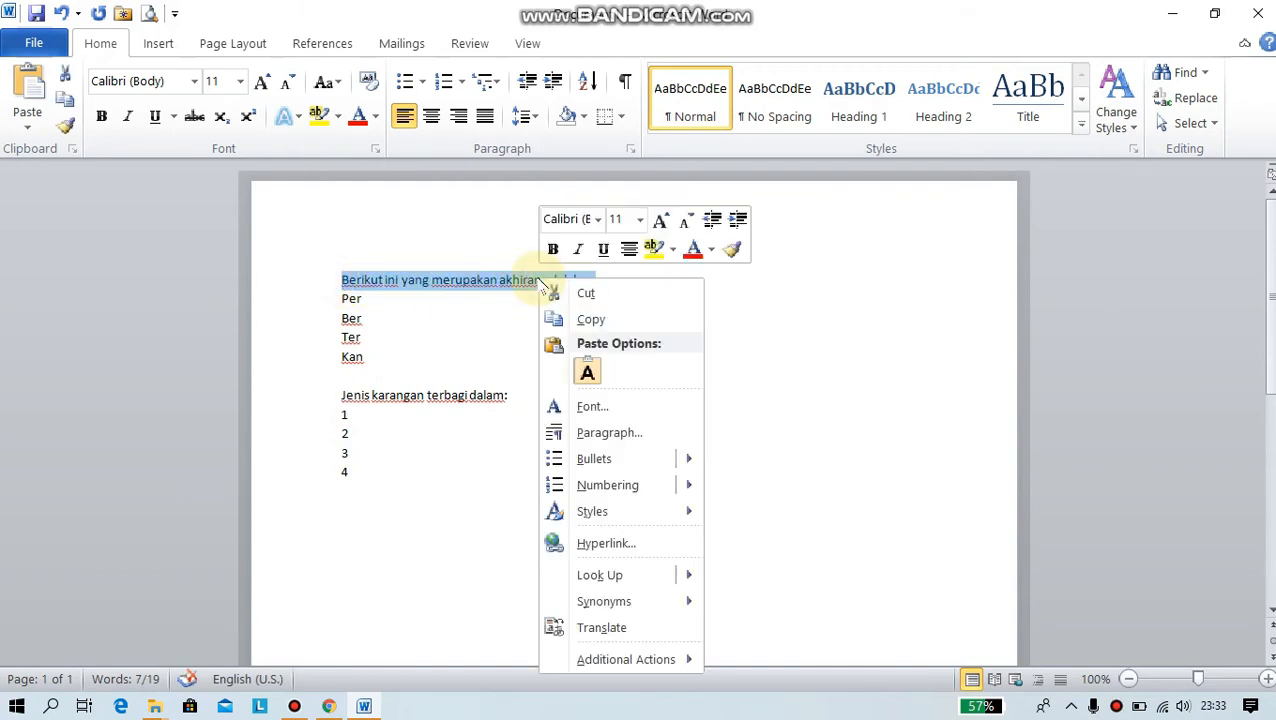
pyautogui.click(596, 319)
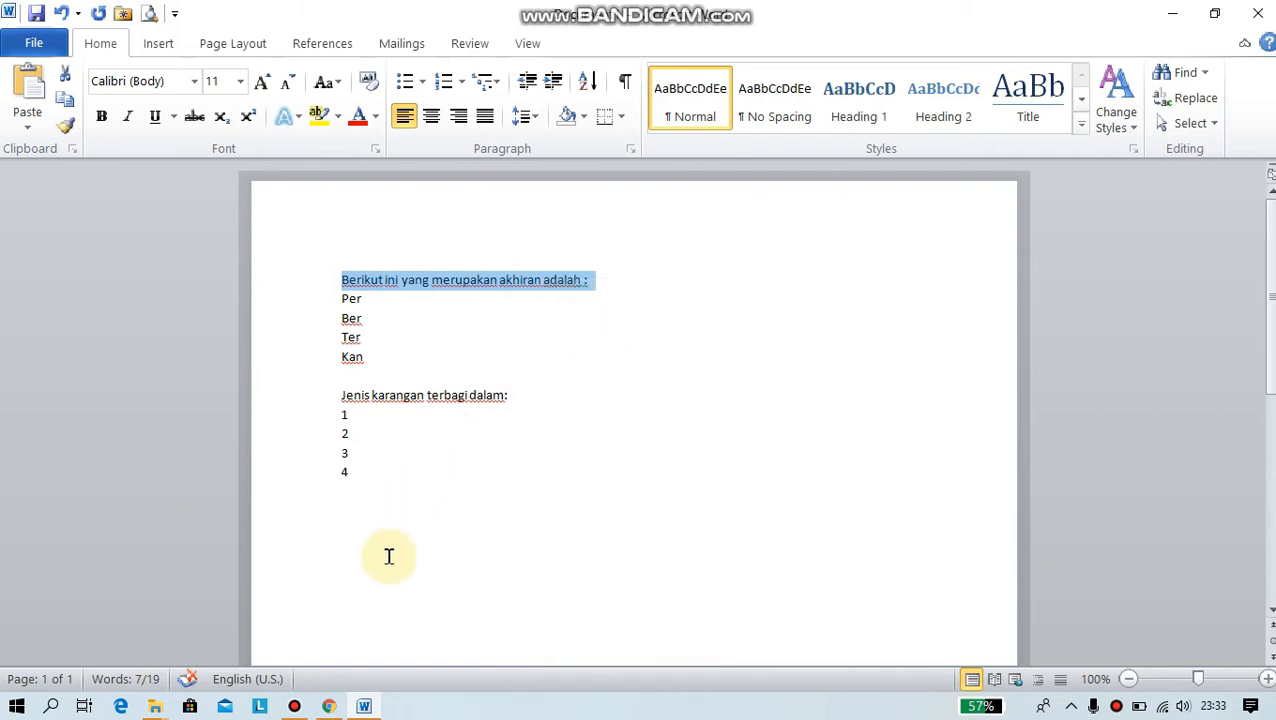
pyautogui.click(329, 706)
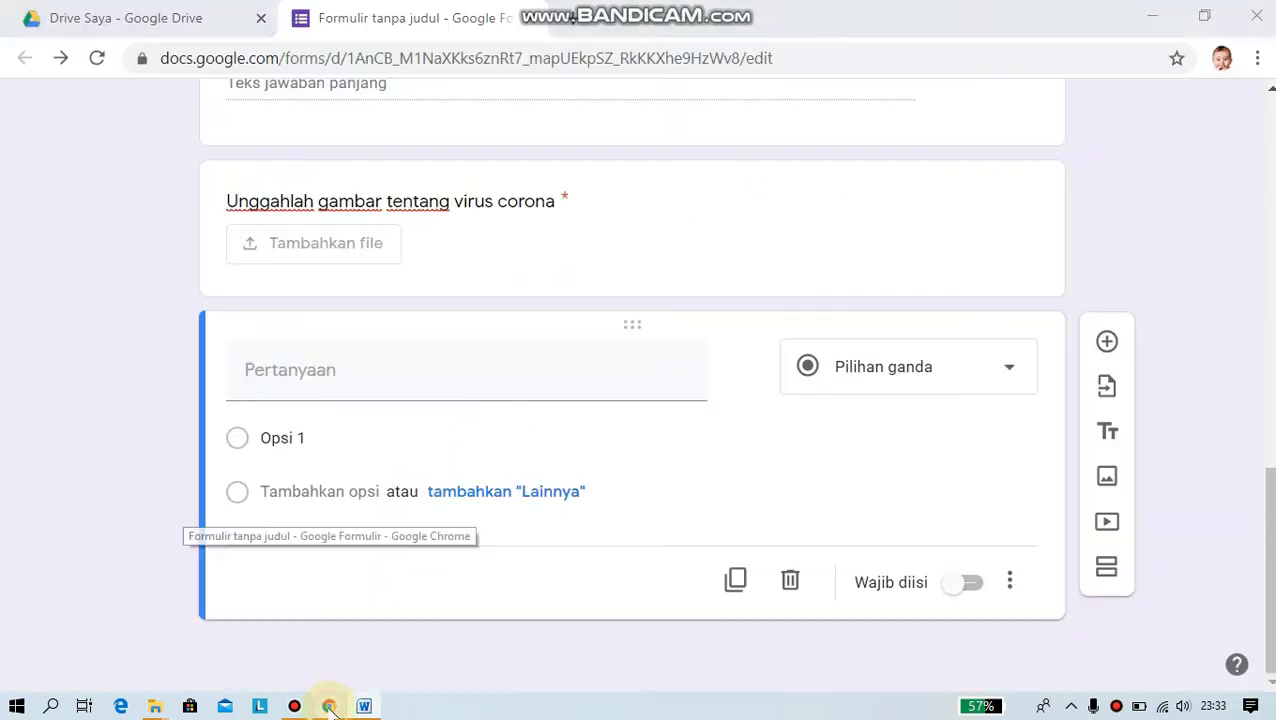
pyautogui.rightClick(346, 370)
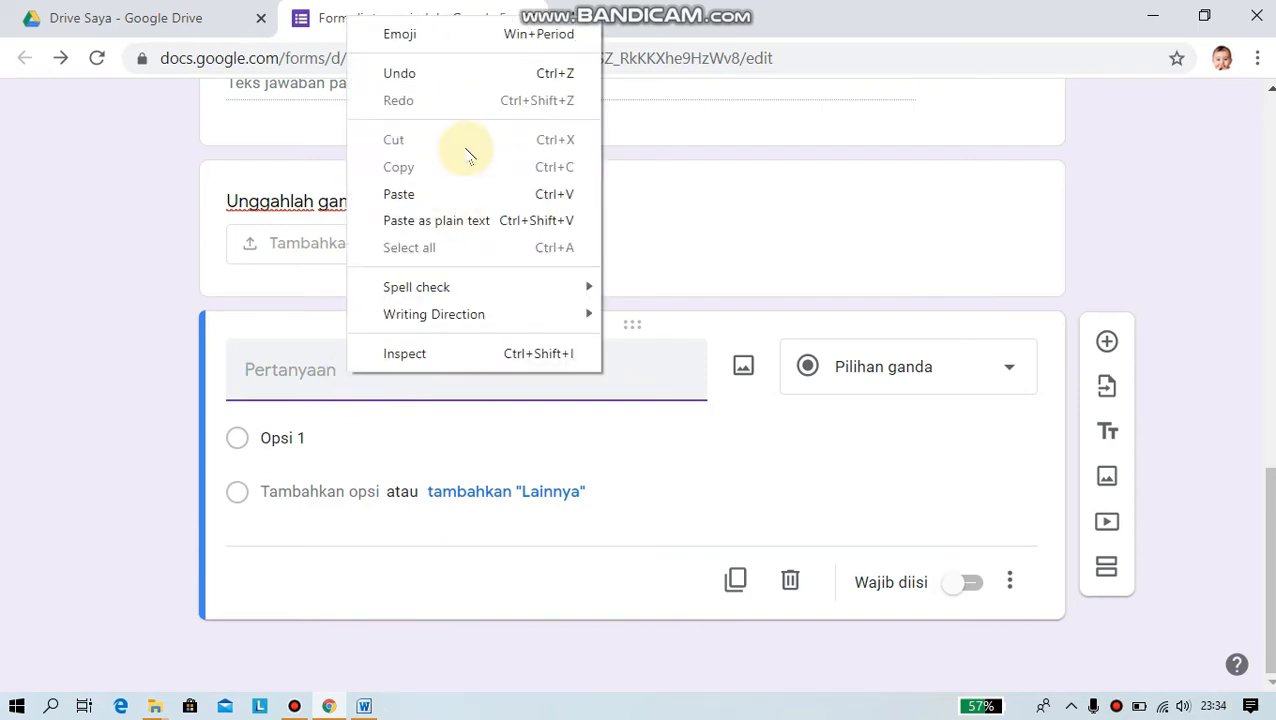
pyautogui.click(397, 194)
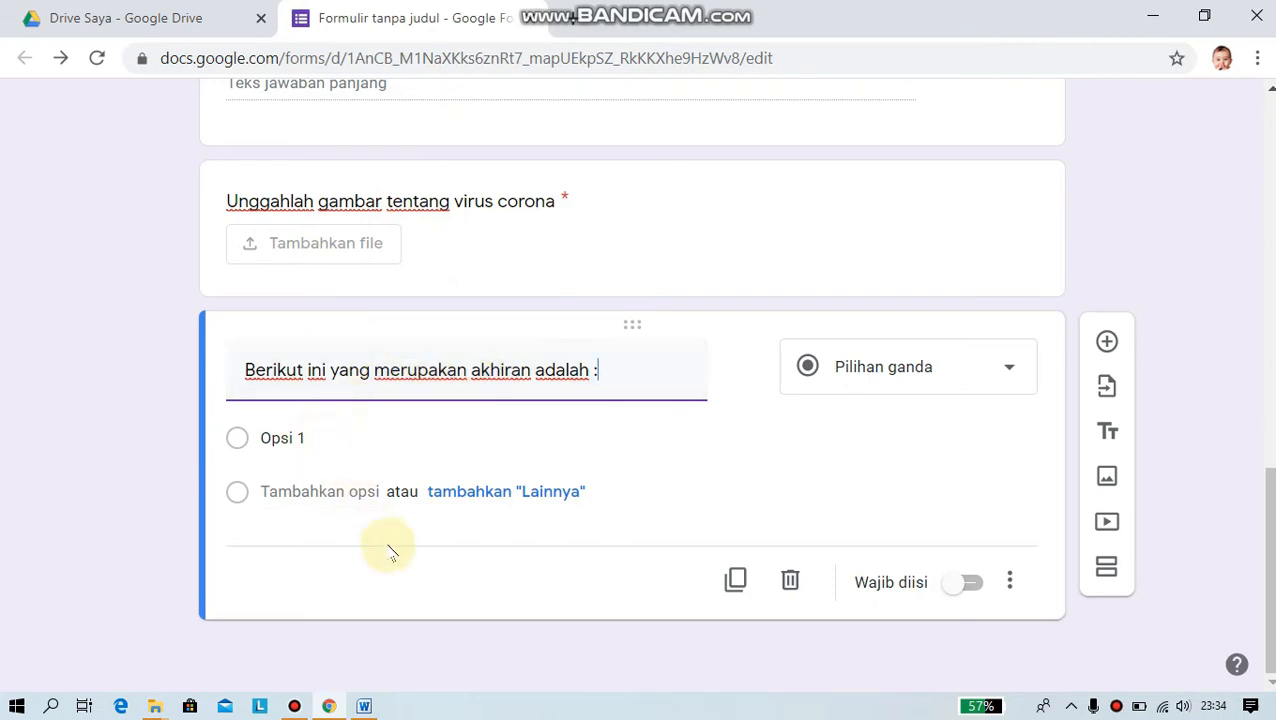
# - Paste Per, Ber, Ter and Kan from Word as the four options, and add a new blank question
pyautogui.moveTo(366, 709)
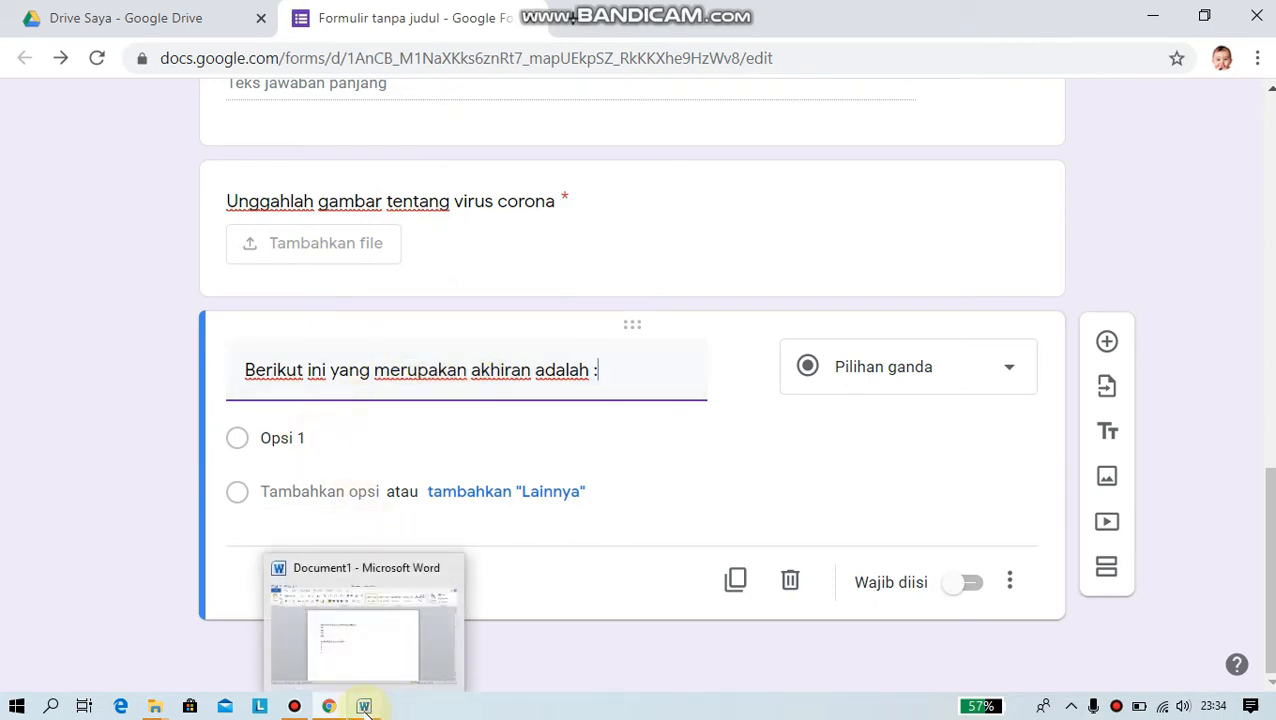
pyautogui.click(366, 707)
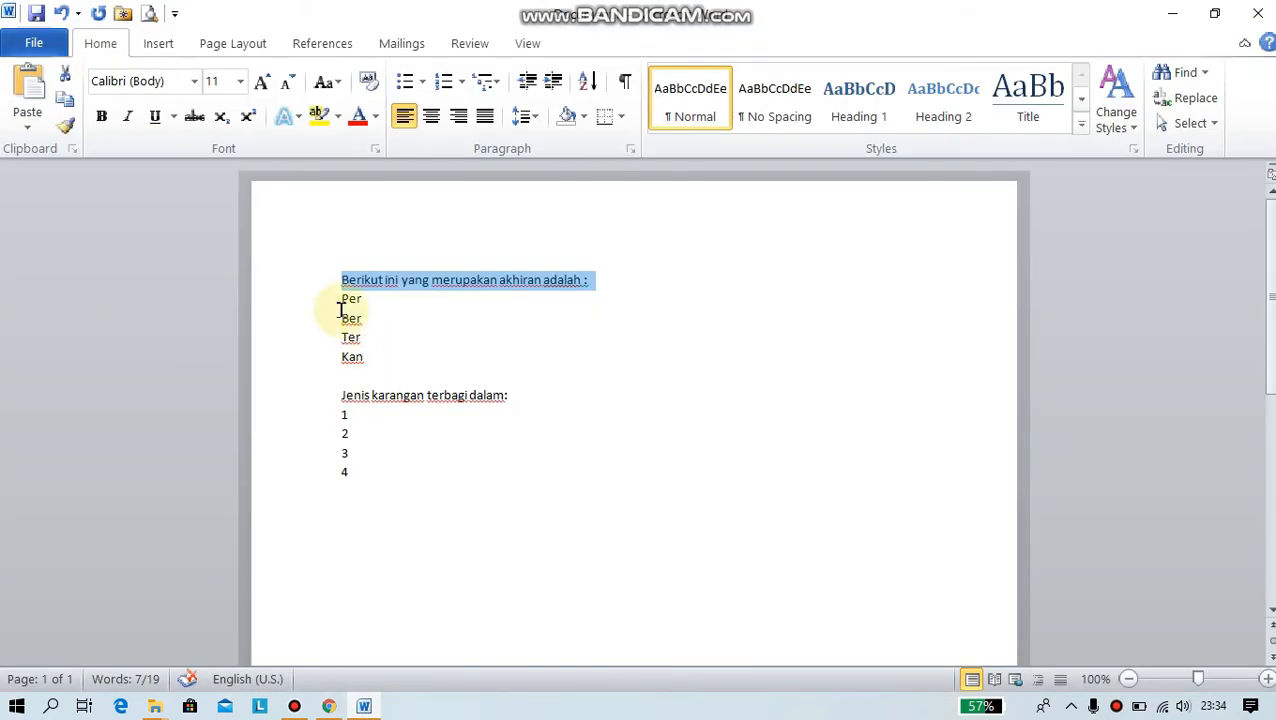
pyautogui.moveTo(340, 301); pyautogui.dragTo(365, 328)
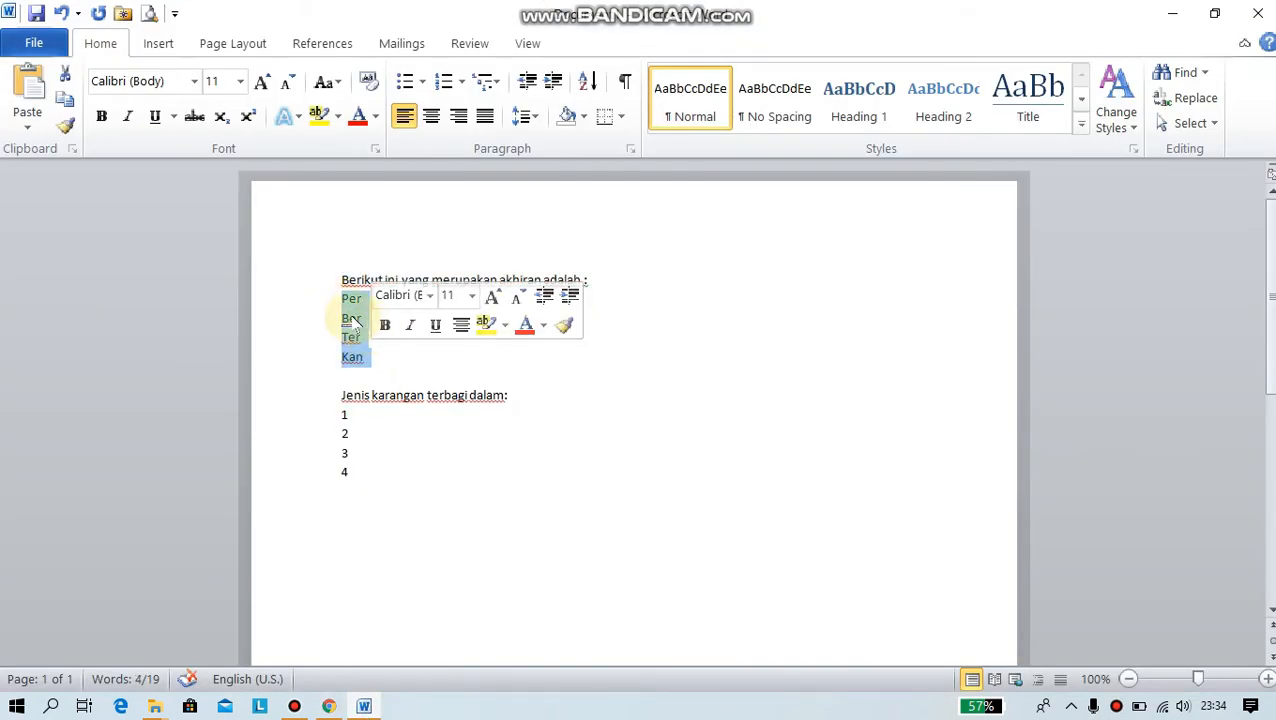
pyautogui.rightClick(354, 323)
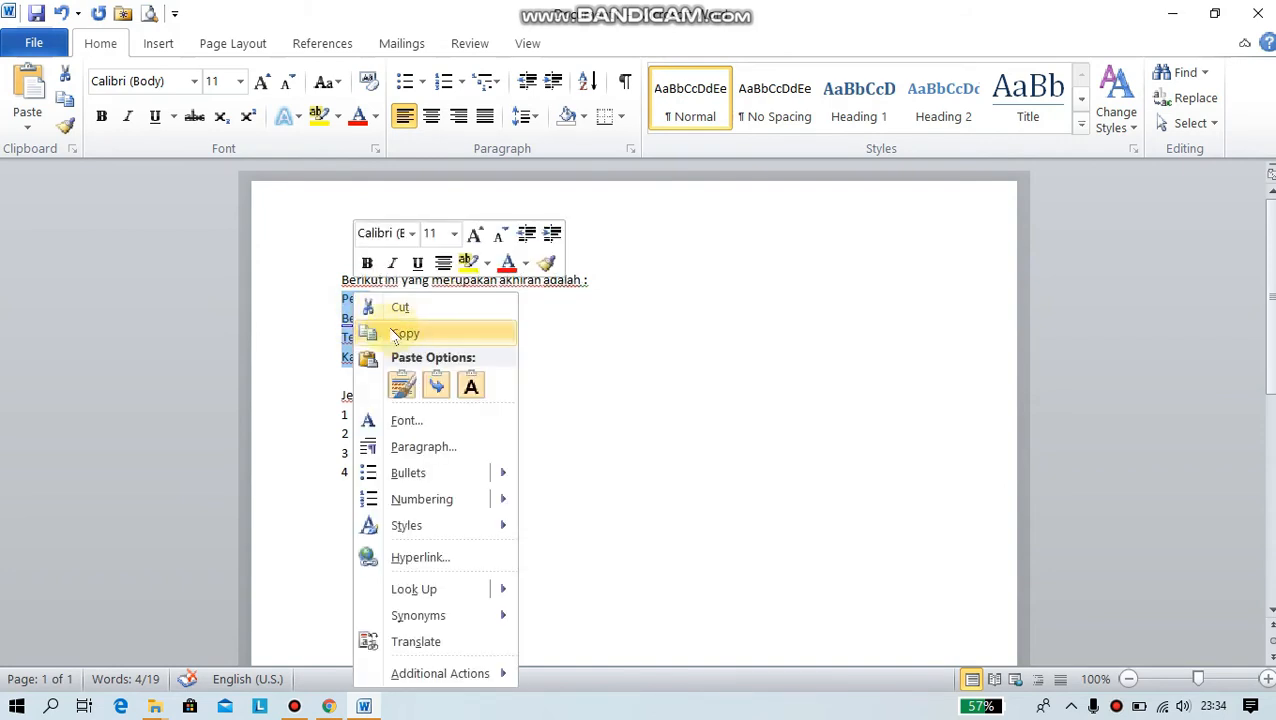
pyautogui.click(403, 337)
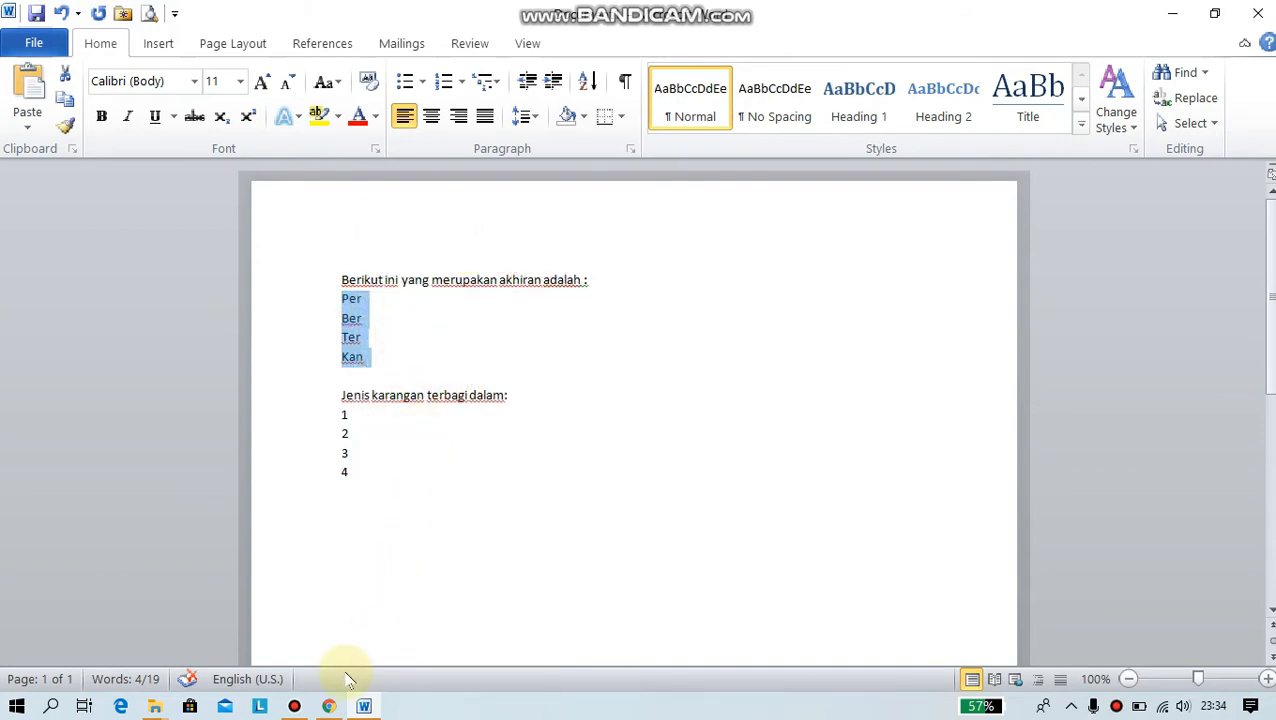
pyautogui.click(330, 706)
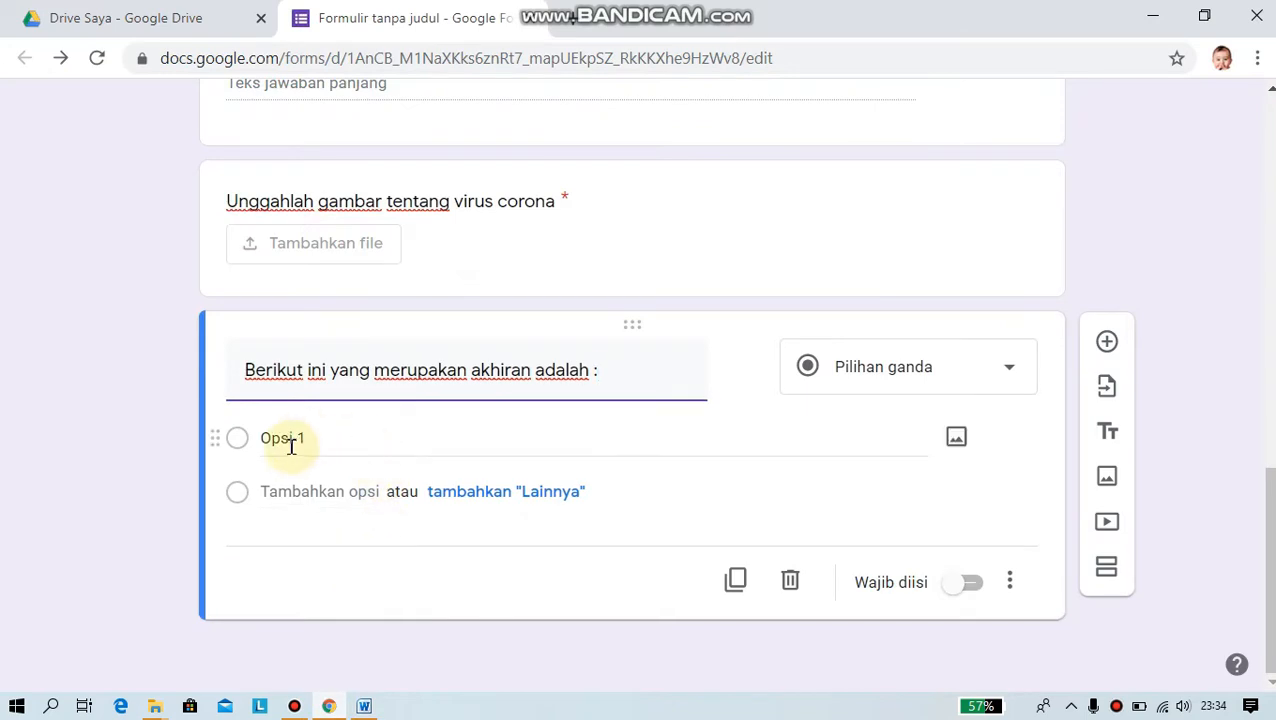
pyautogui.click(292, 440)
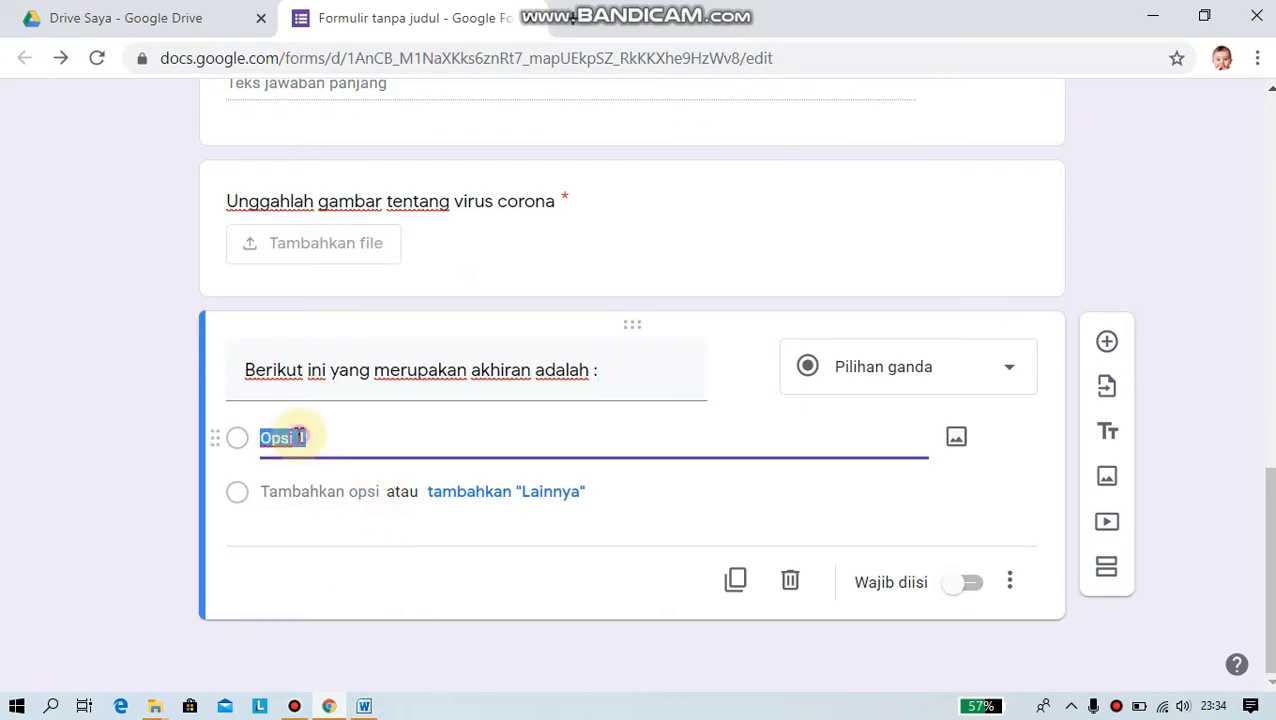
pyautogui.rightClick(298, 437)
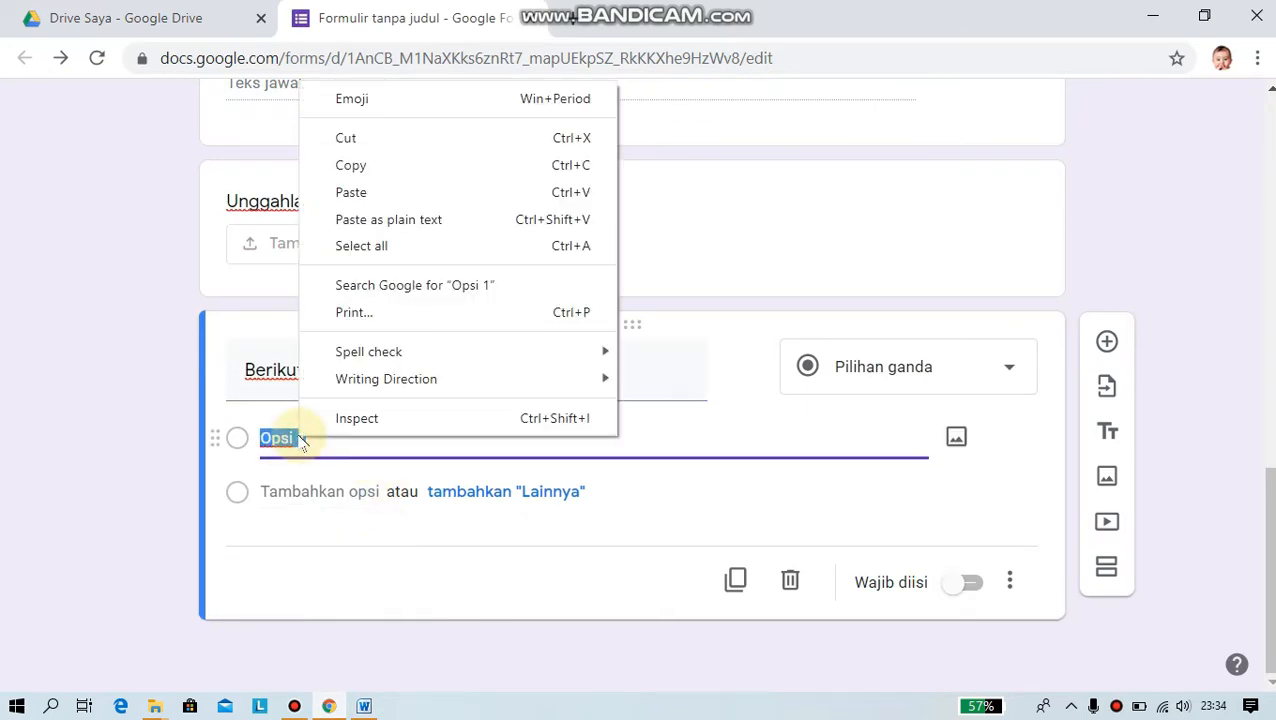
pyautogui.click(352, 192)
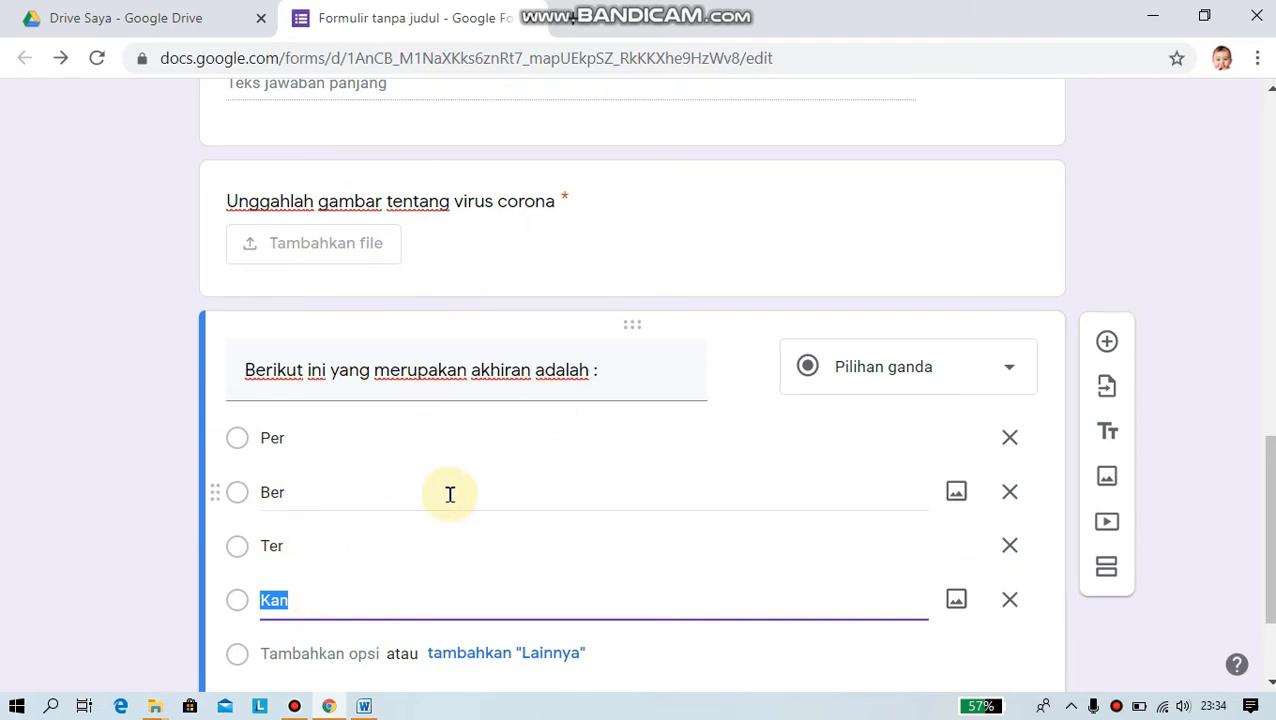
pyautogui.scroll(-2, 450, 494)
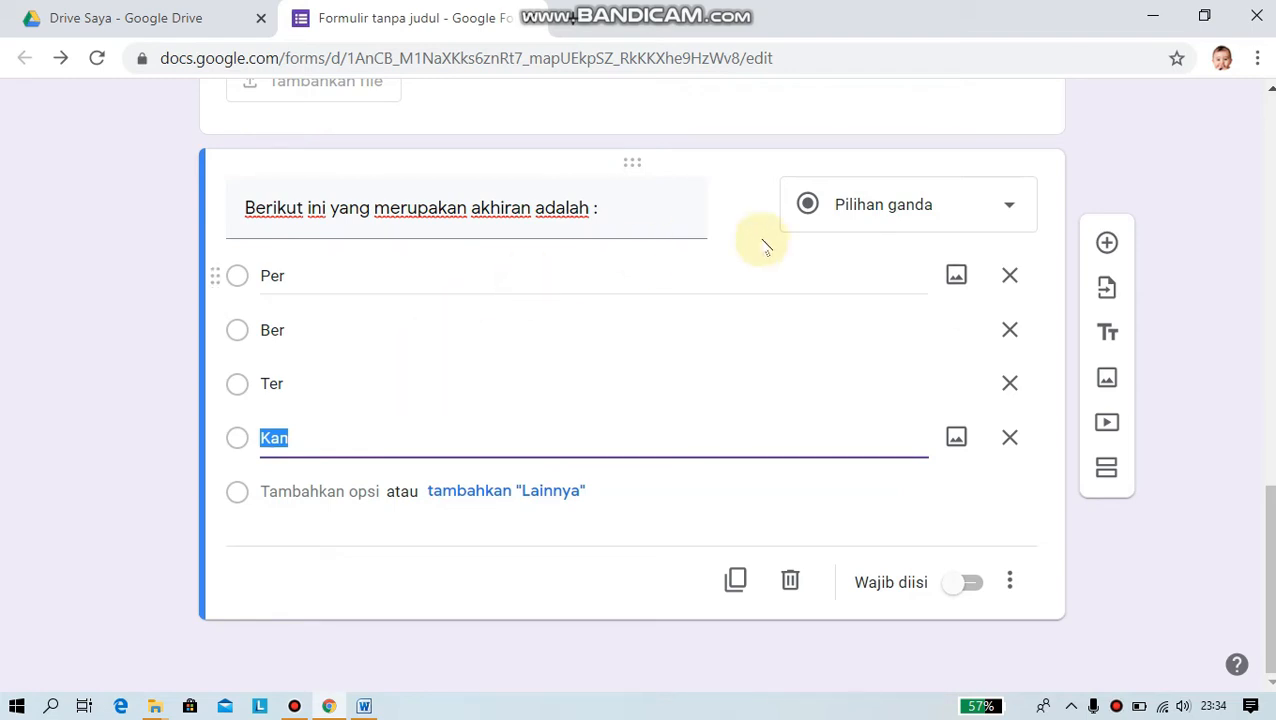
pyautogui.click(1106, 246)
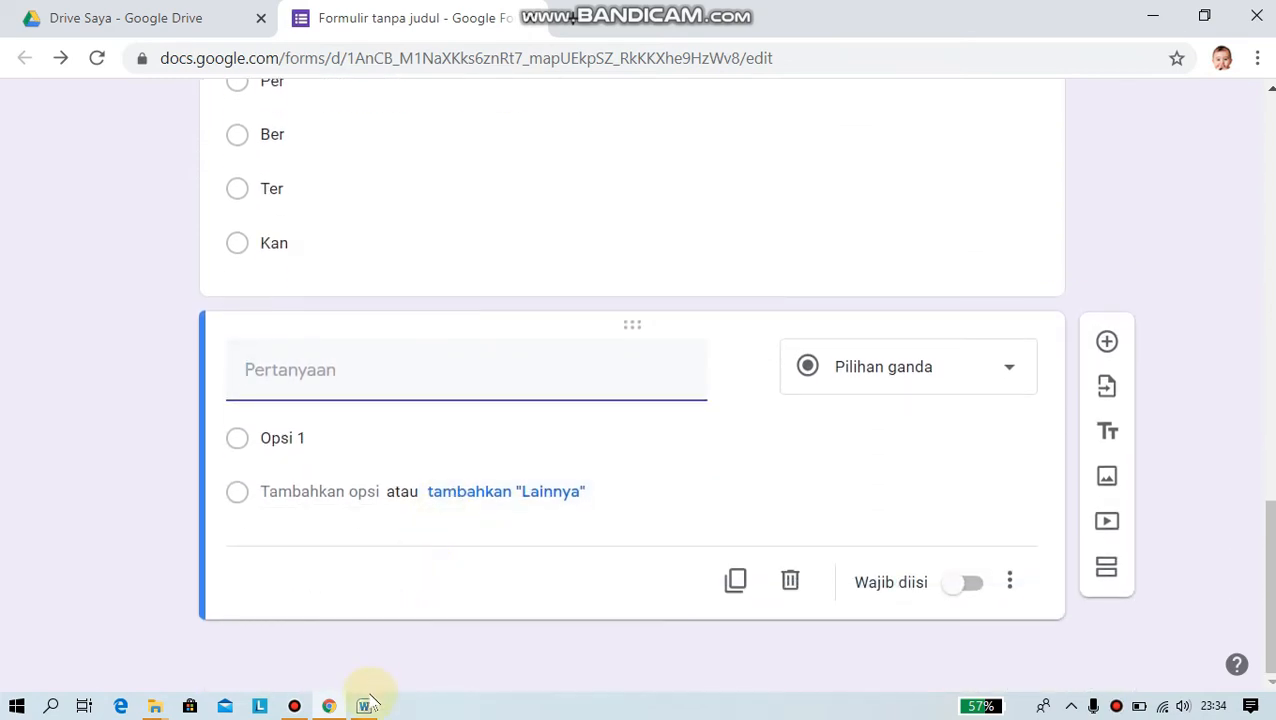
# - Copy 'Jenis karangan terbagi dalam:' from Word into the new question's title
pyautogui.moveTo(366, 707)
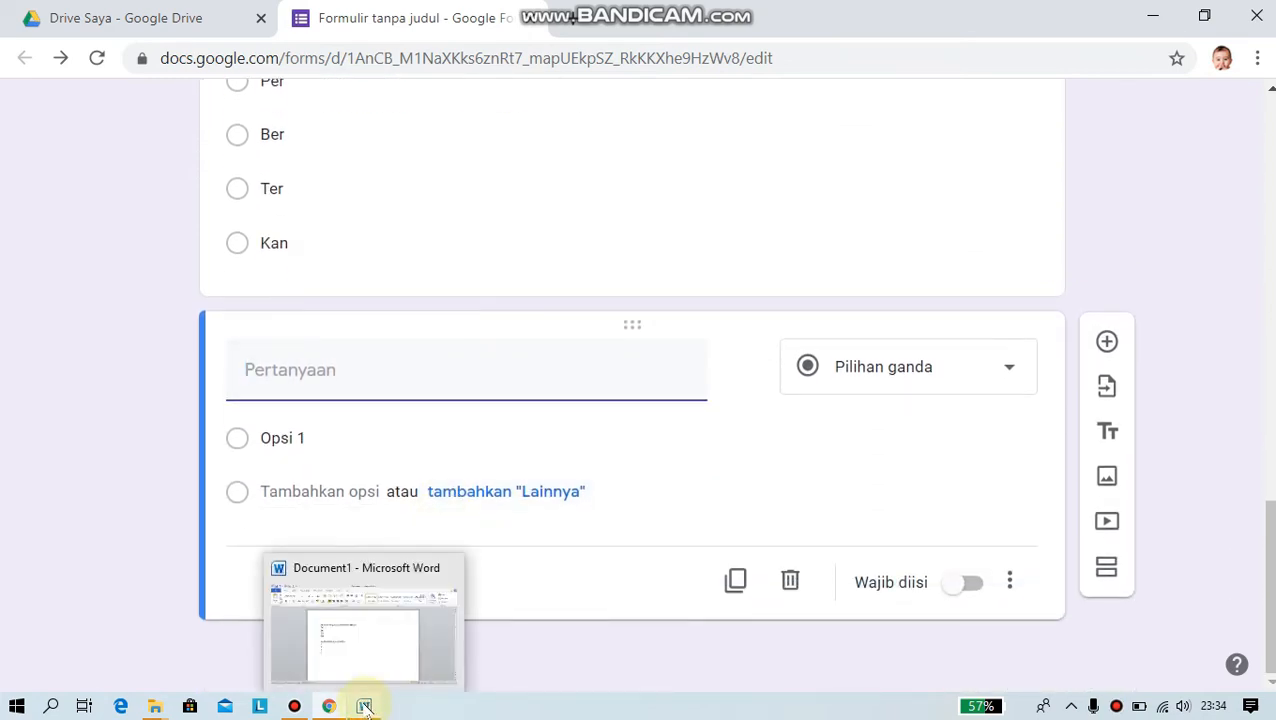
pyautogui.click(365, 705)
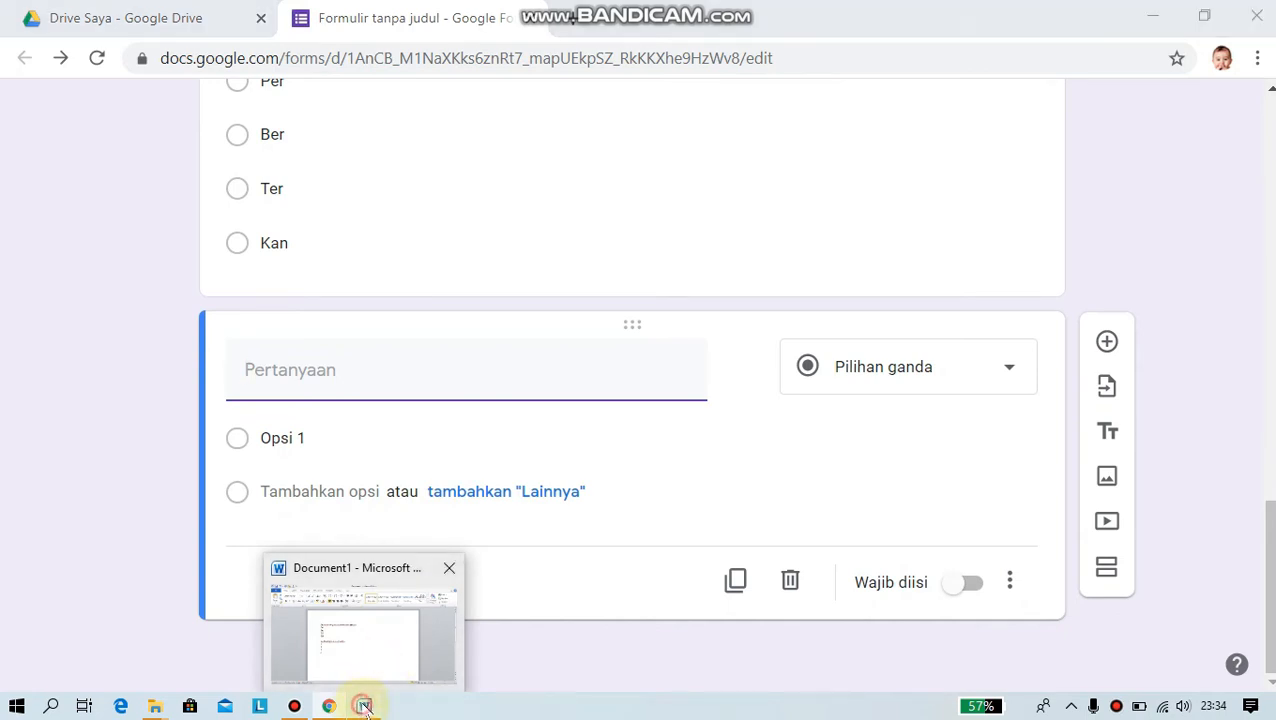
pyautogui.moveTo(335, 395); pyautogui.dragTo(512, 396)
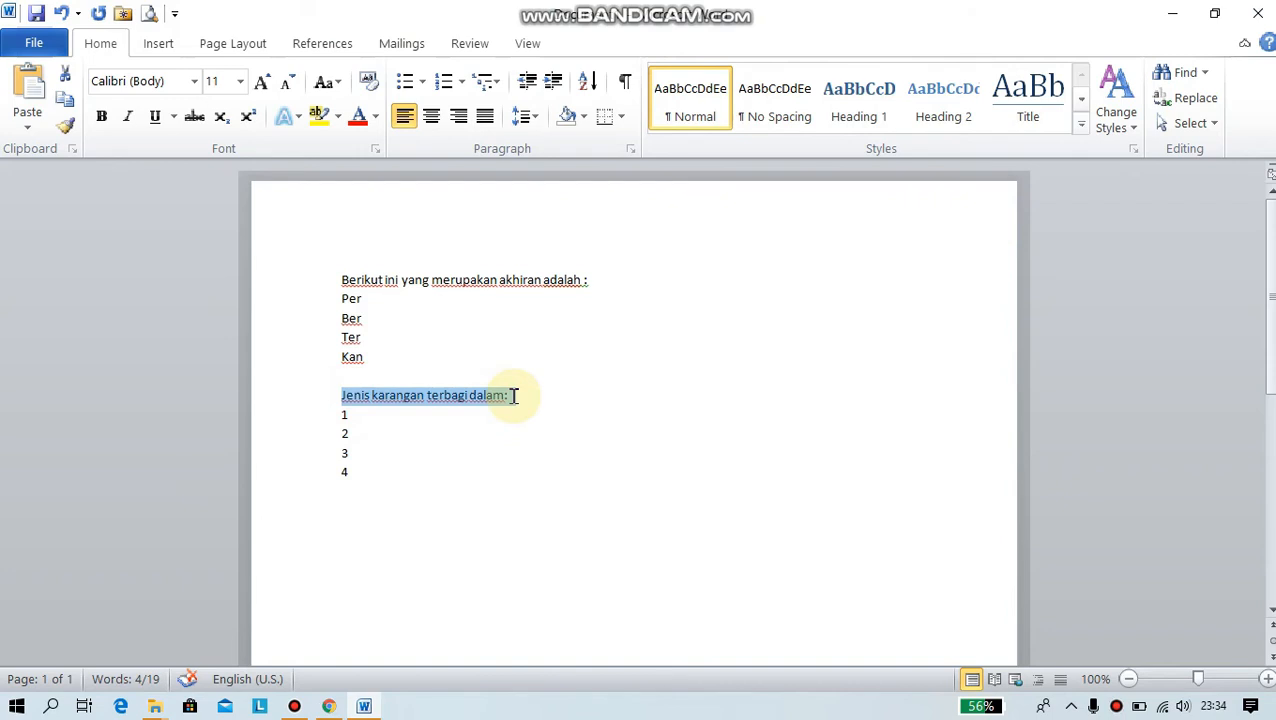
pyautogui.rightClick(474, 400)
pyautogui.click(530, 42)
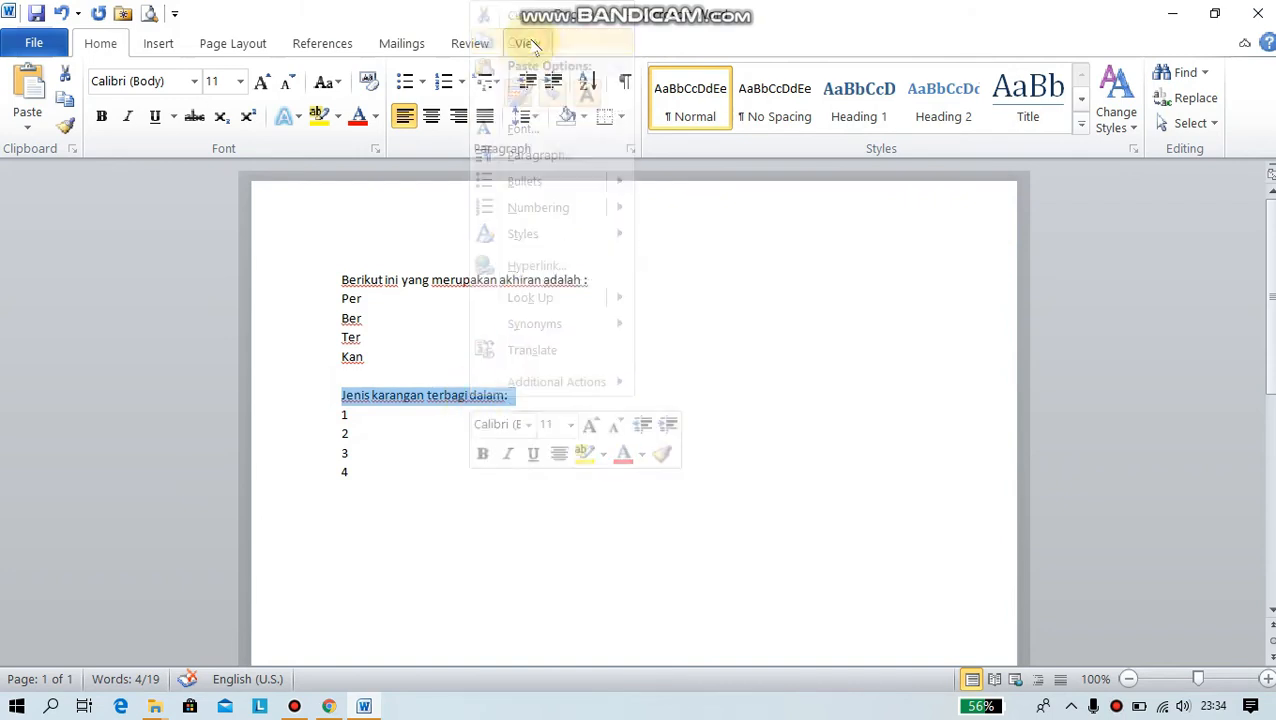
pyautogui.click(330, 706)
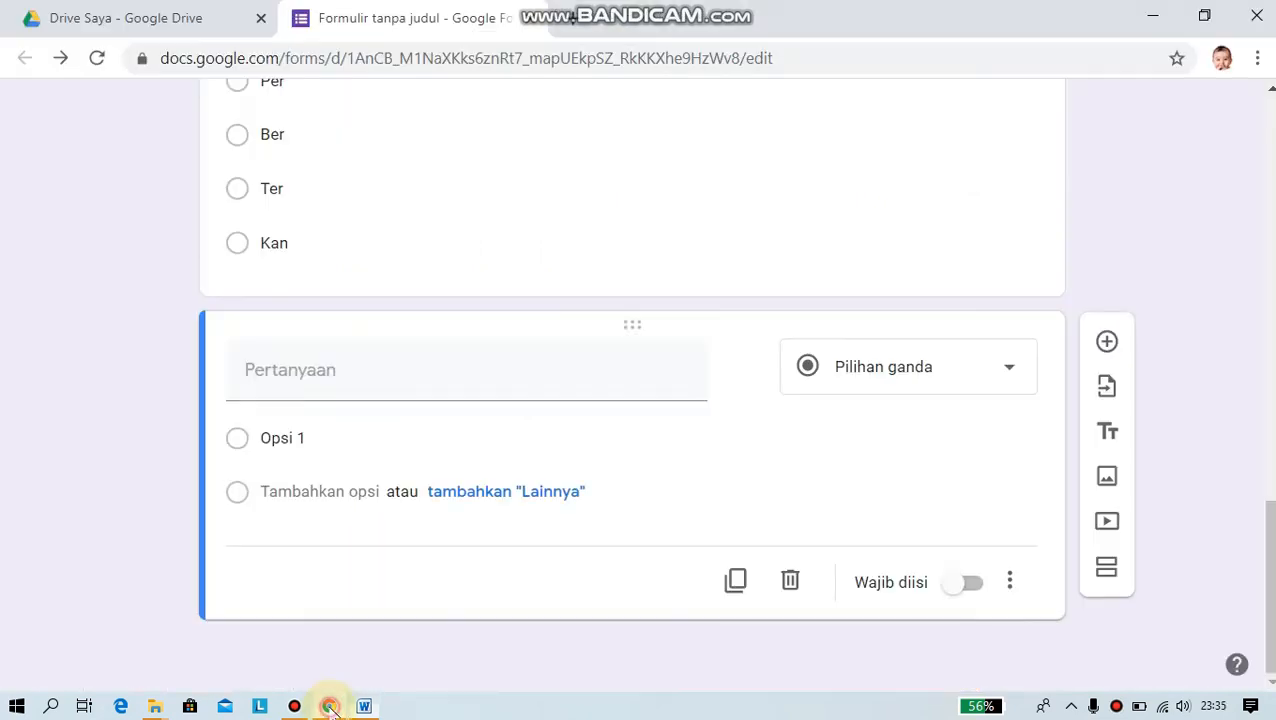
pyautogui.rightClick(312, 372)
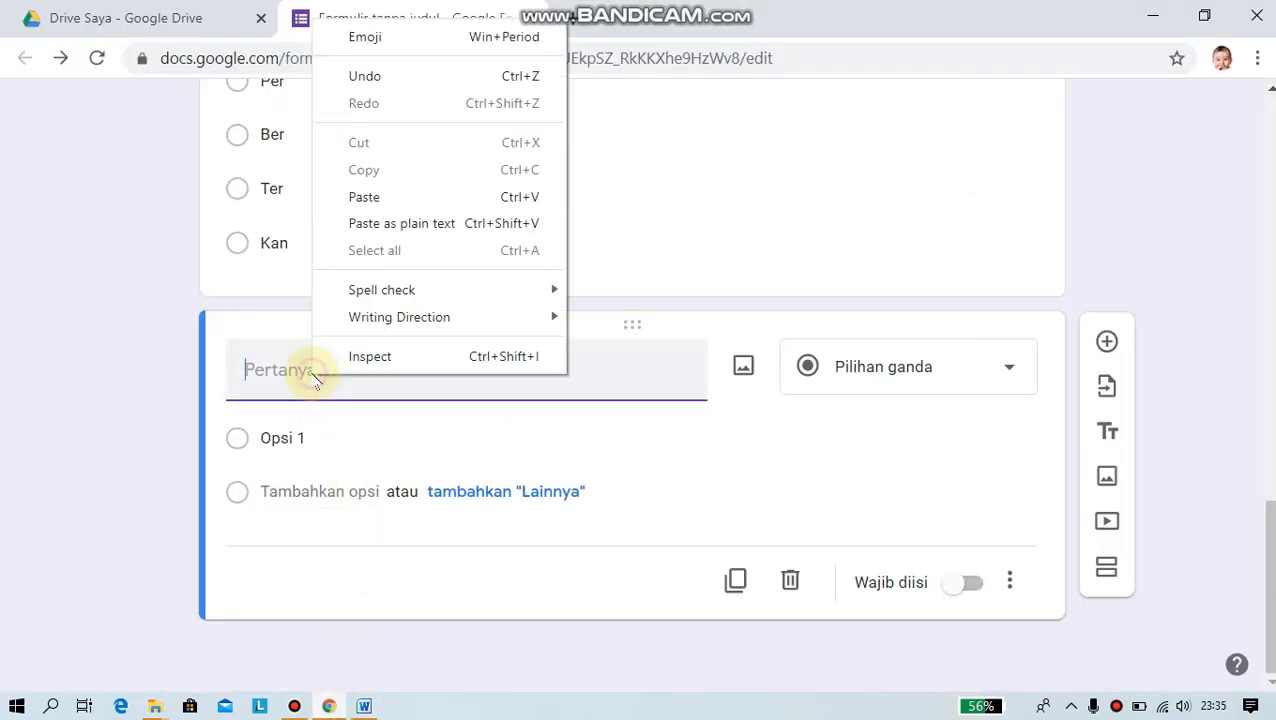
pyautogui.click(364, 197)
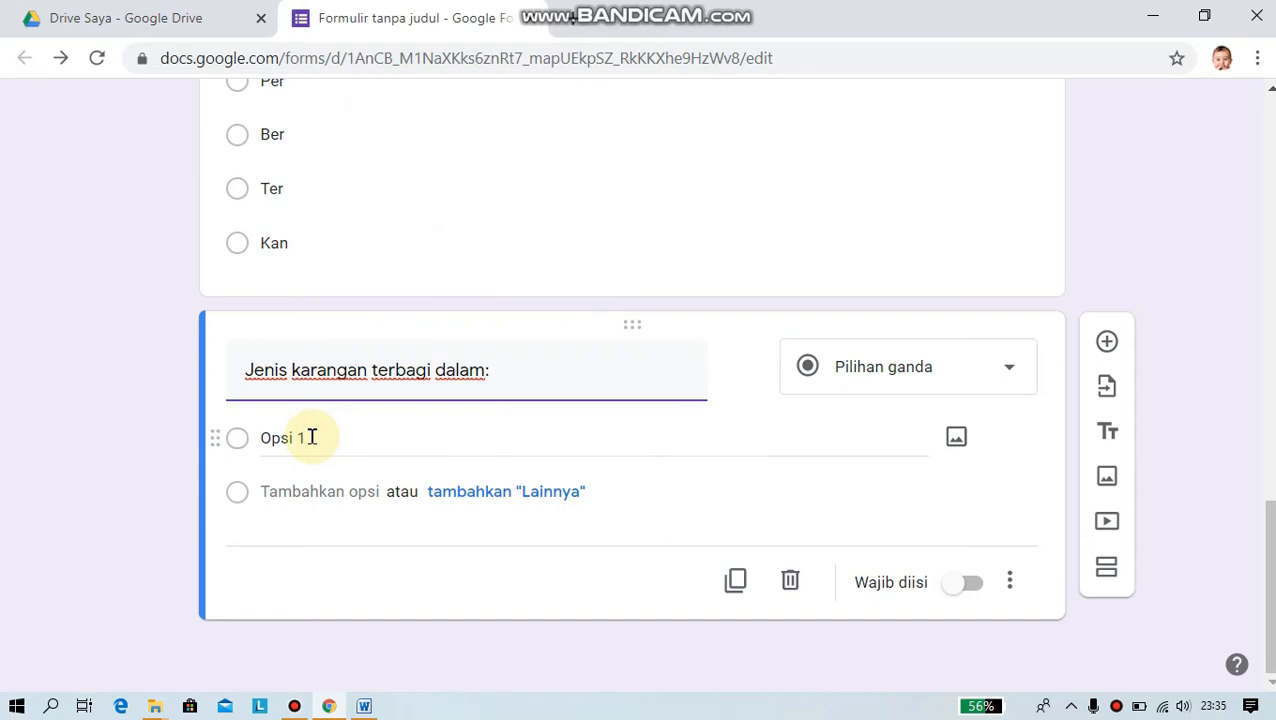
# - Copy the answer lines 1 to 4 from the Word document
pyautogui.click(364, 706)
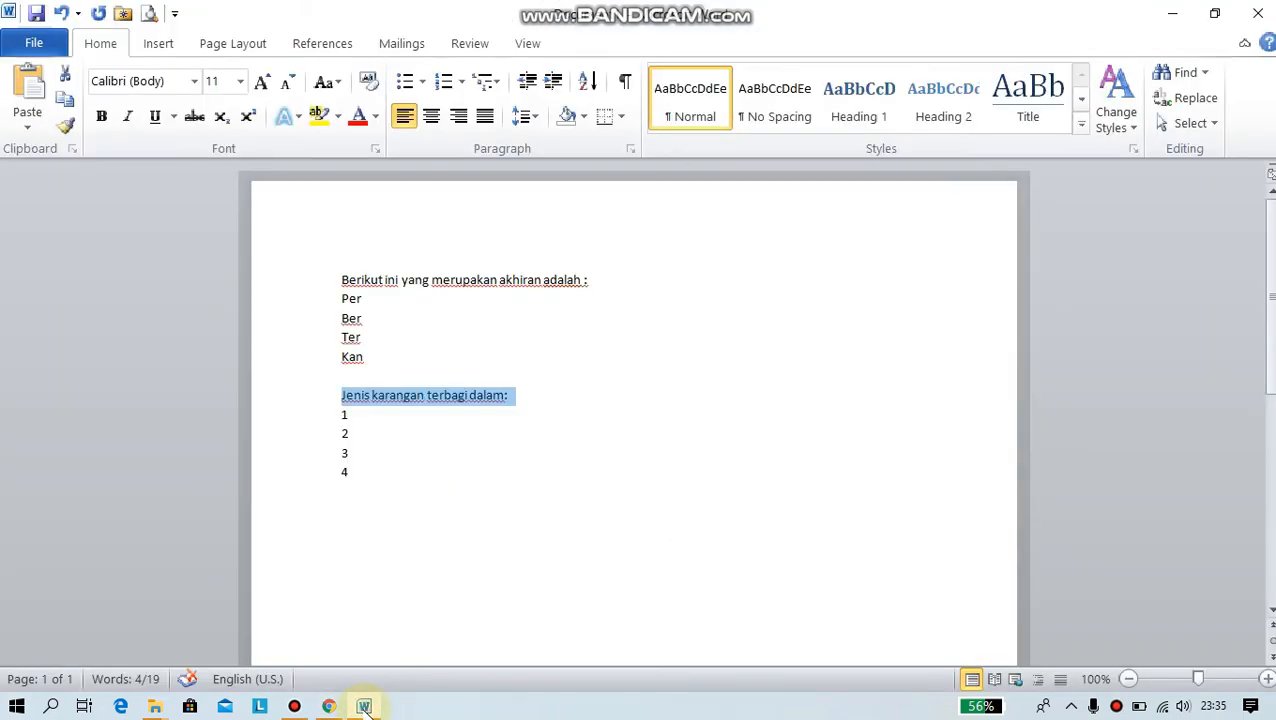
pyautogui.click(339, 419)
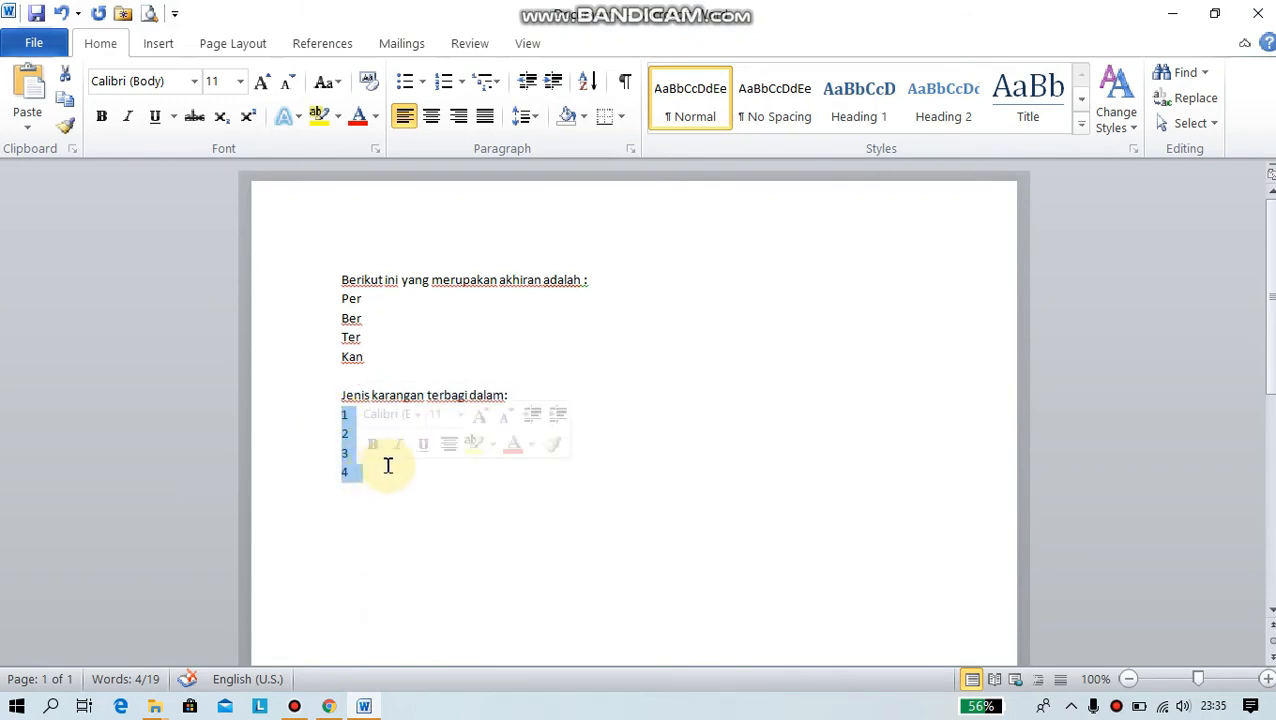
pyautogui.rightClick(350, 448)
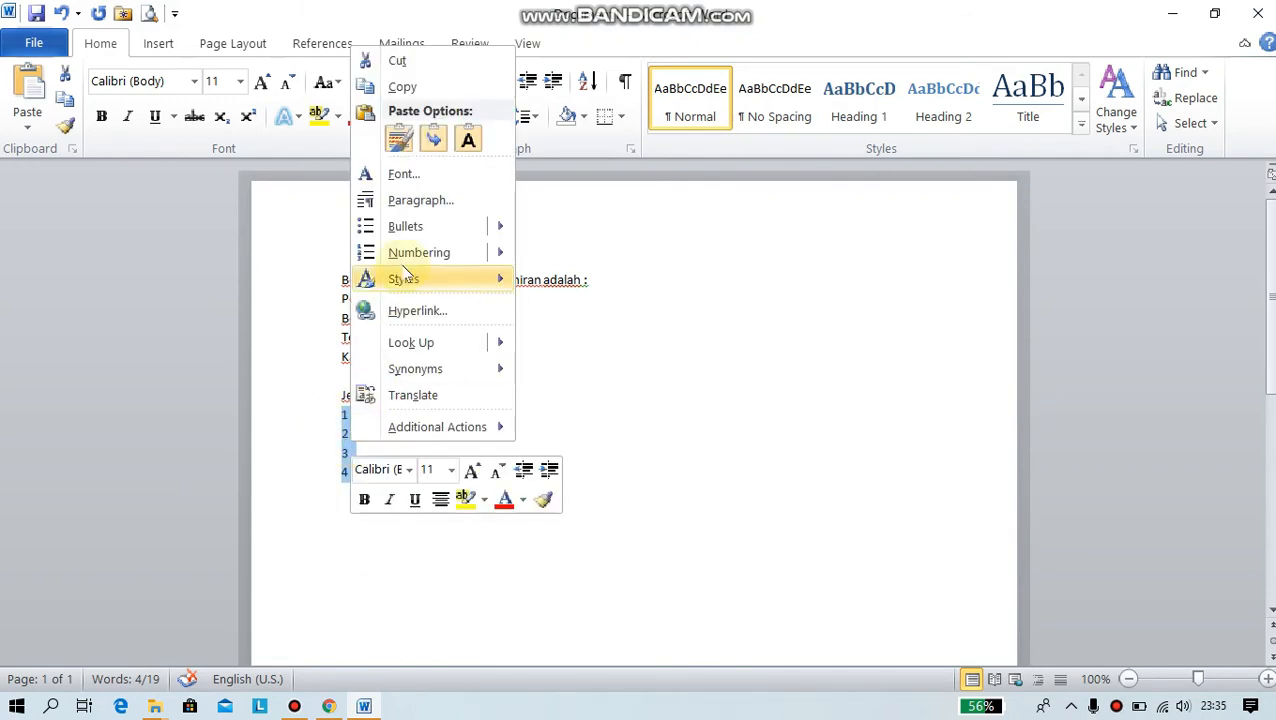
pyautogui.click(407, 86)
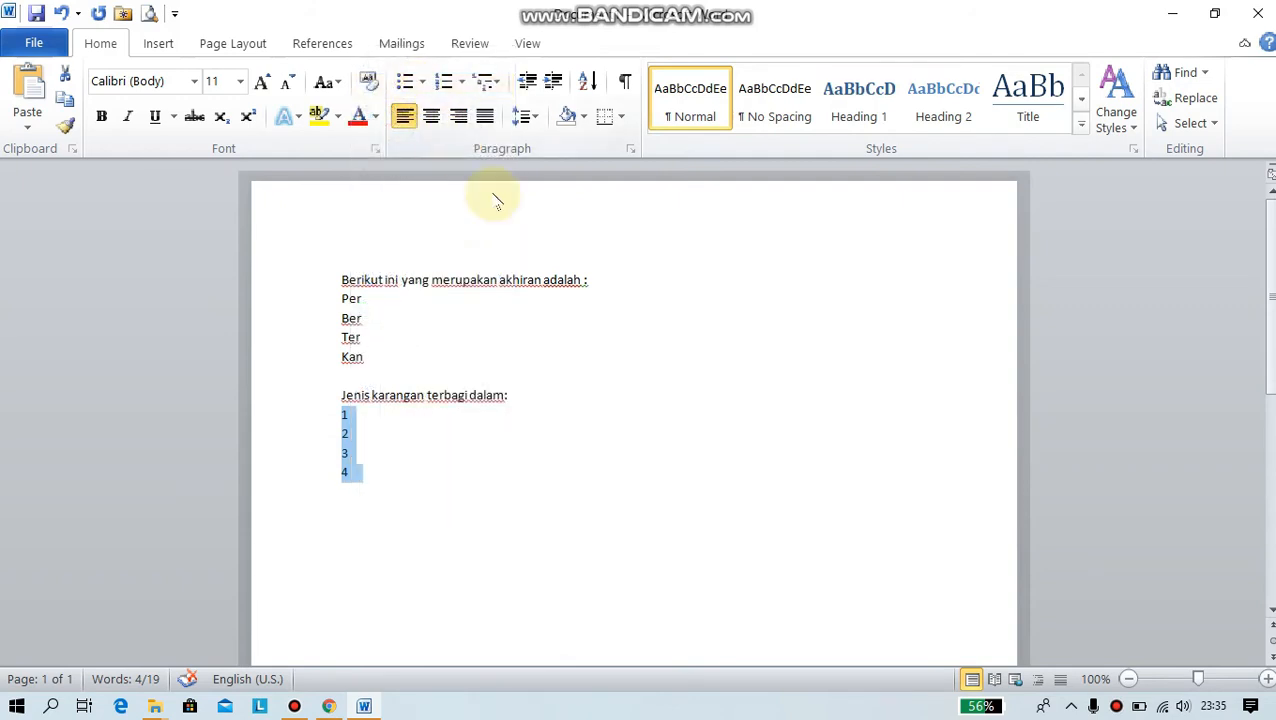
pyautogui.click(329, 706)
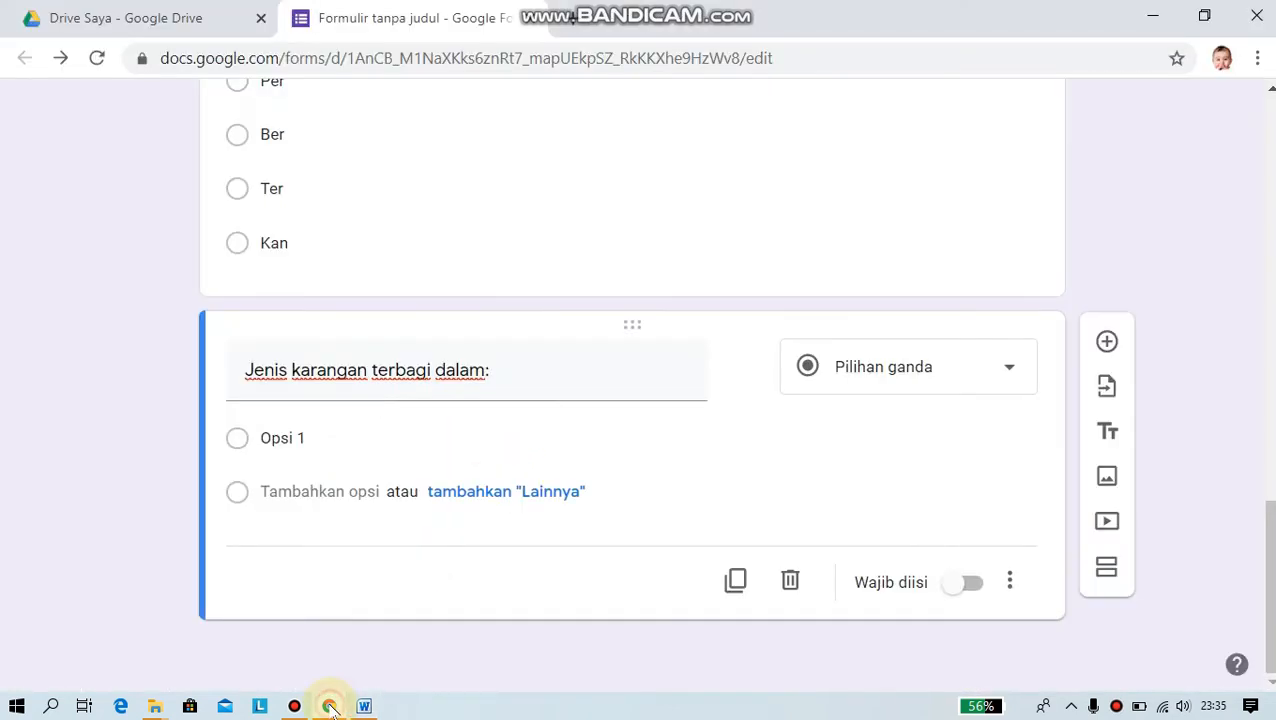
# - Paste the copied lines 1, 2, 3 and 4 as the question's four answer options
pyautogui.click(295, 438)
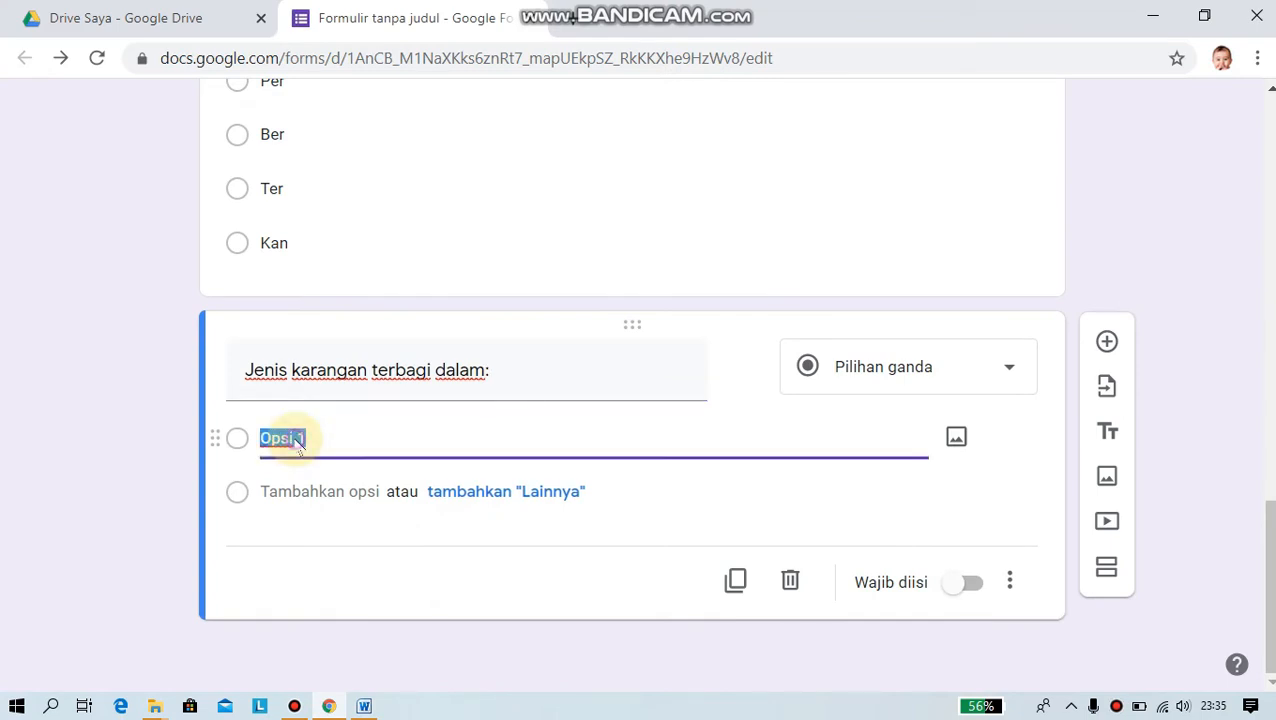
pyautogui.rightClick(291, 438)
pyautogui.click(357, 196)
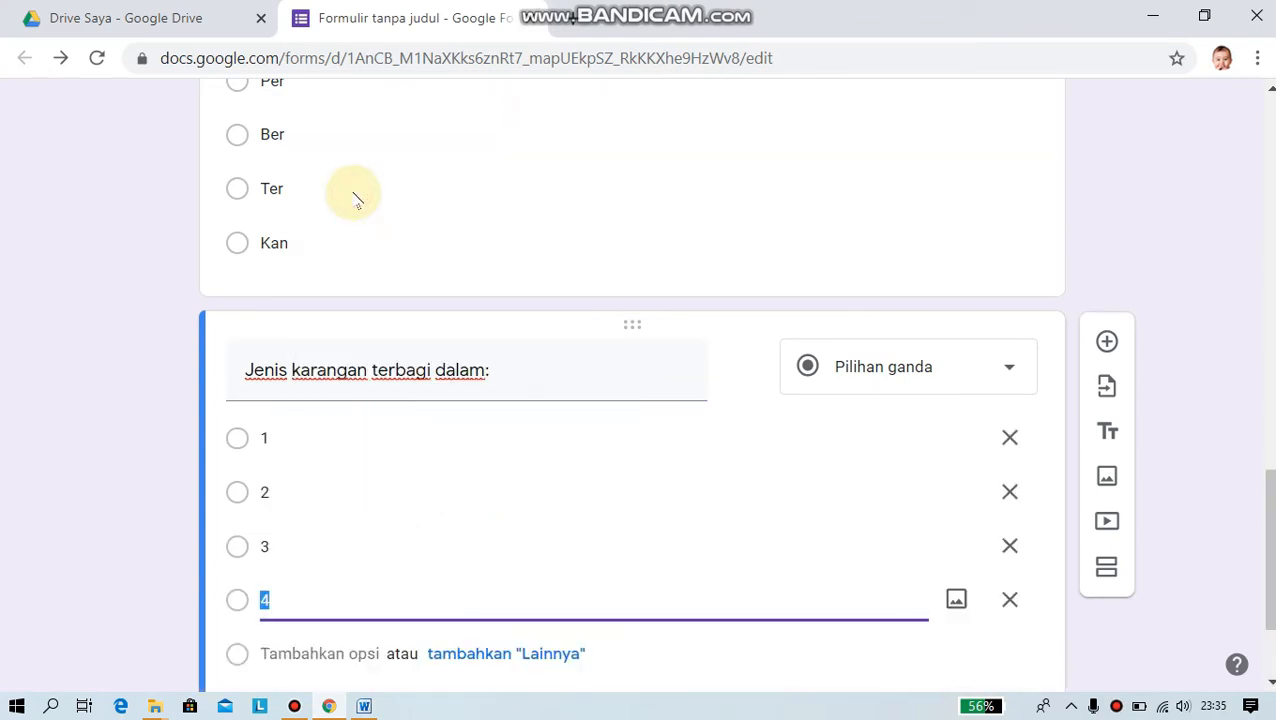
pyautogui.scroll(-2, 600, 530)
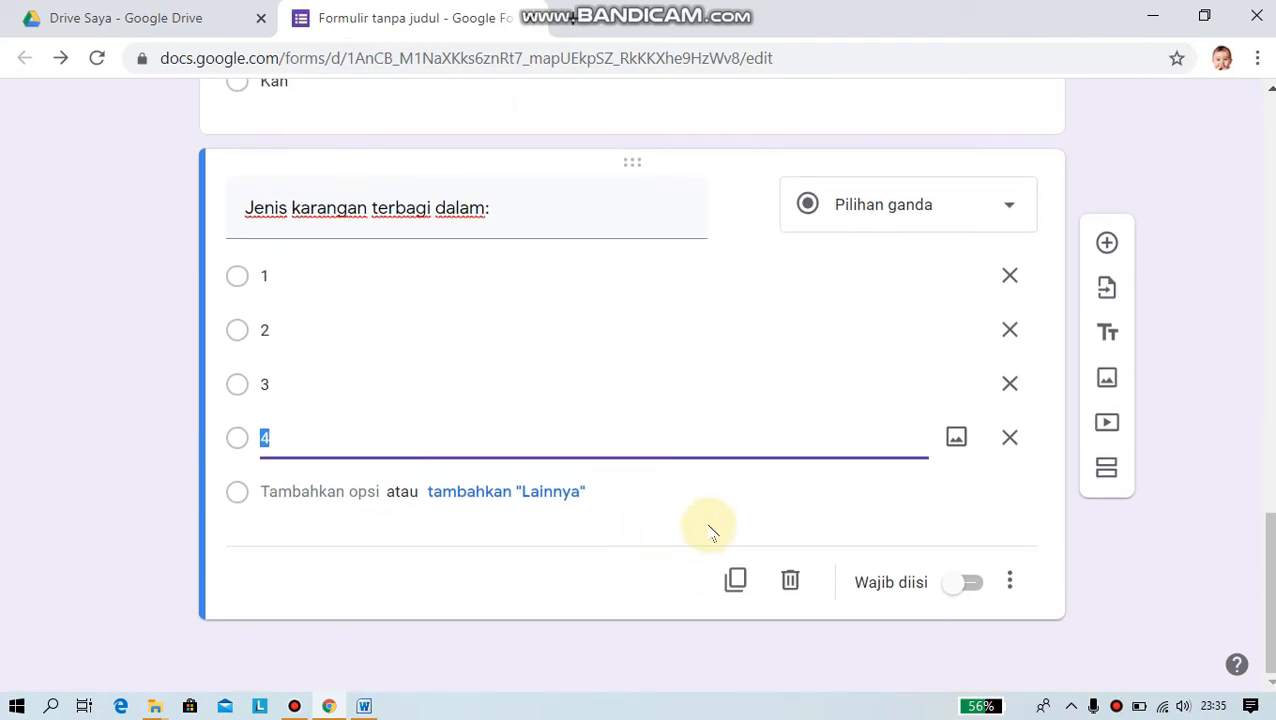
pyautogui.scroll(6, 730, 495)
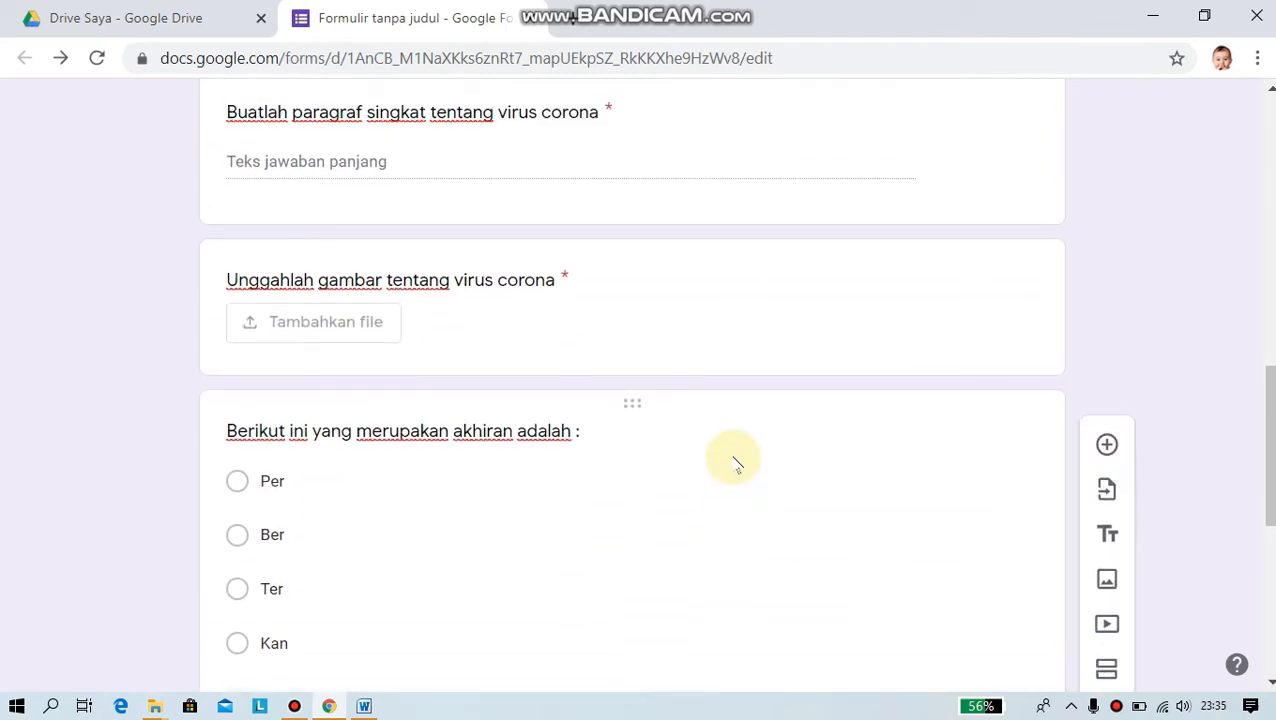
pyautogui.scroll(-2, 733, 460)
pyautogui.scroll(-1, 435, 246)
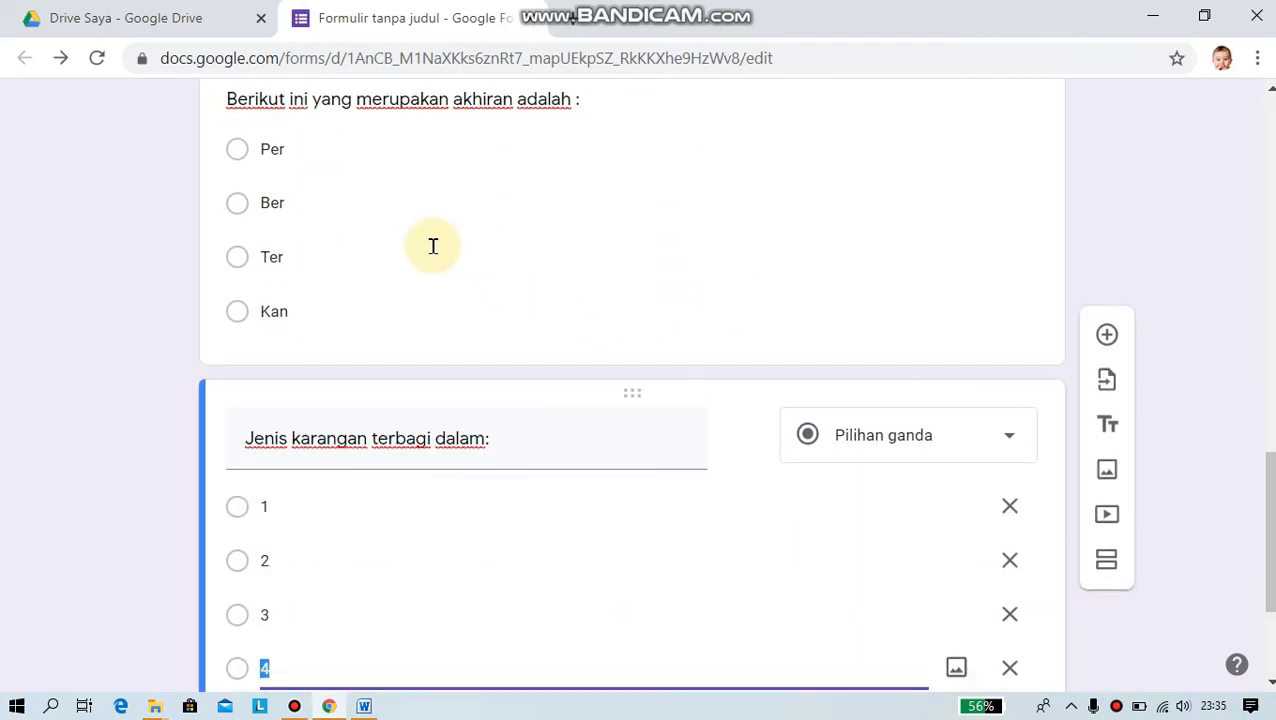
pyautogui.scroll(1, 433, 246)
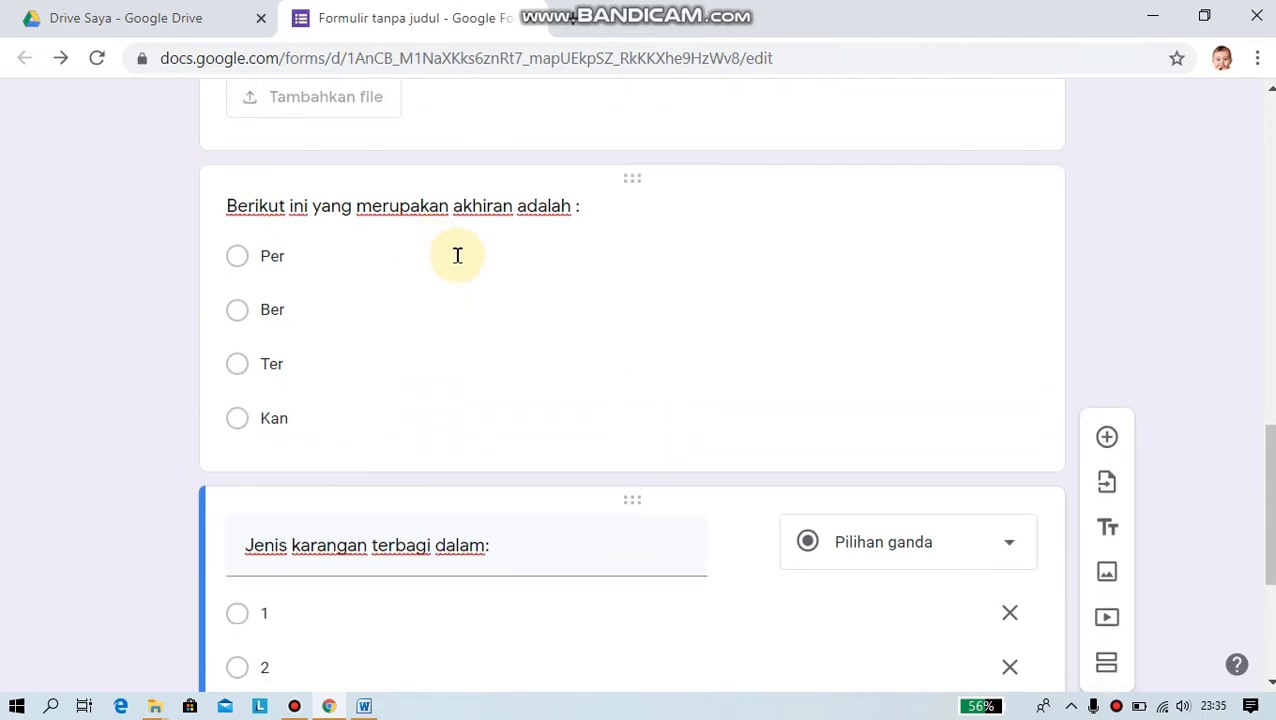
pyautogui.scroll(-3, 533, 401)
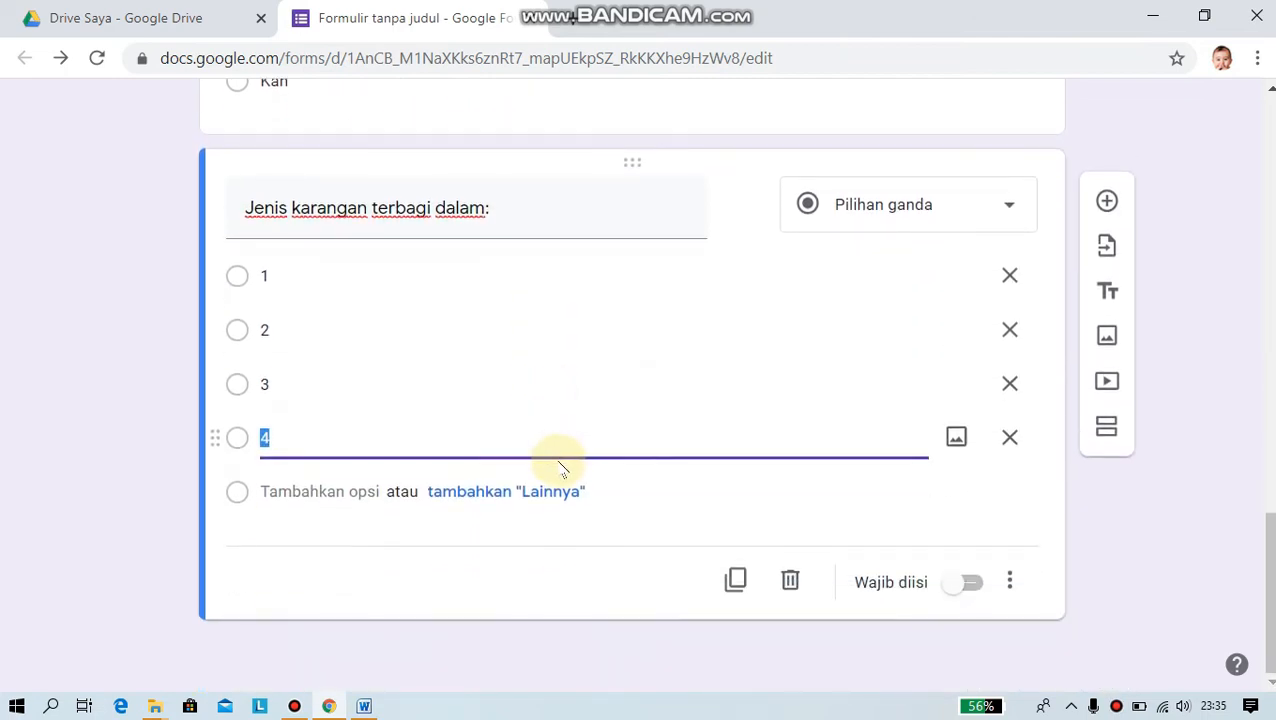
pyautogui.scroll(5, 572, 447)
pyautogui.scroll(-1, 572, 441)
pyautogui.scroll(1, 577, 450)
pyautogui.scroll(-1, 470, 460)
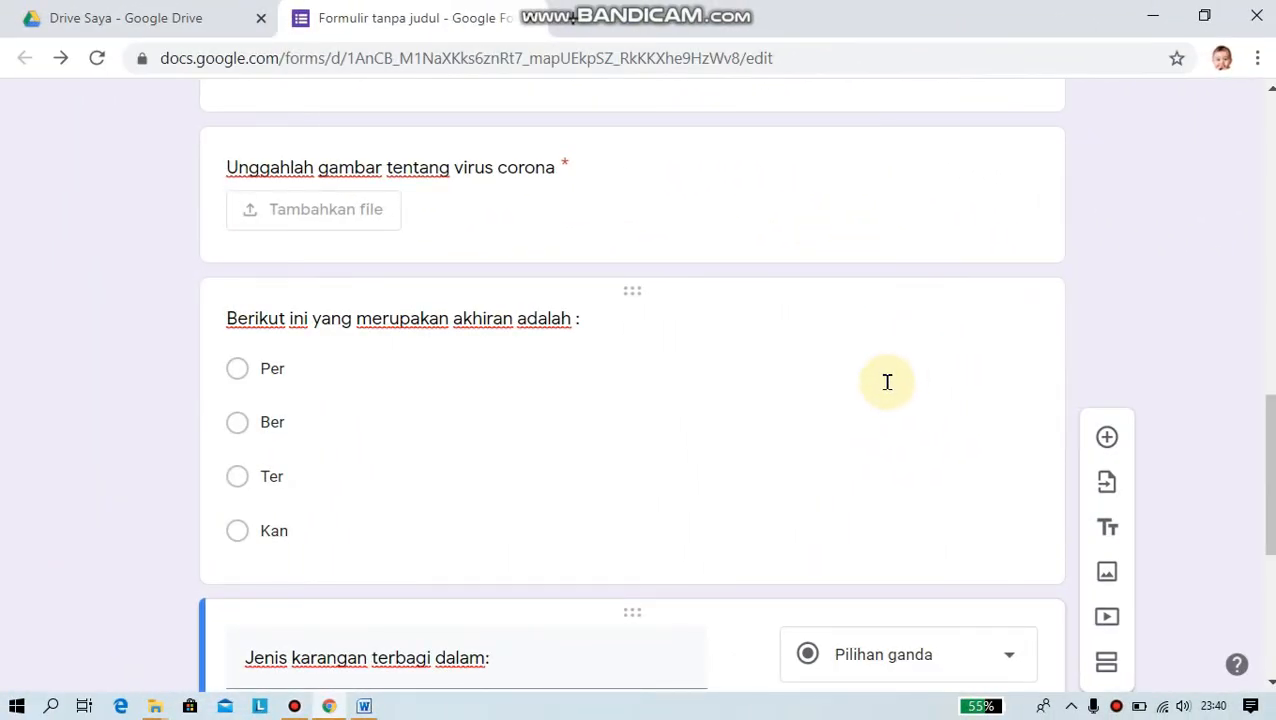
# - Scroll back up through the form to review it up to the title
pyautogui.scroll(-4, 887, 381)
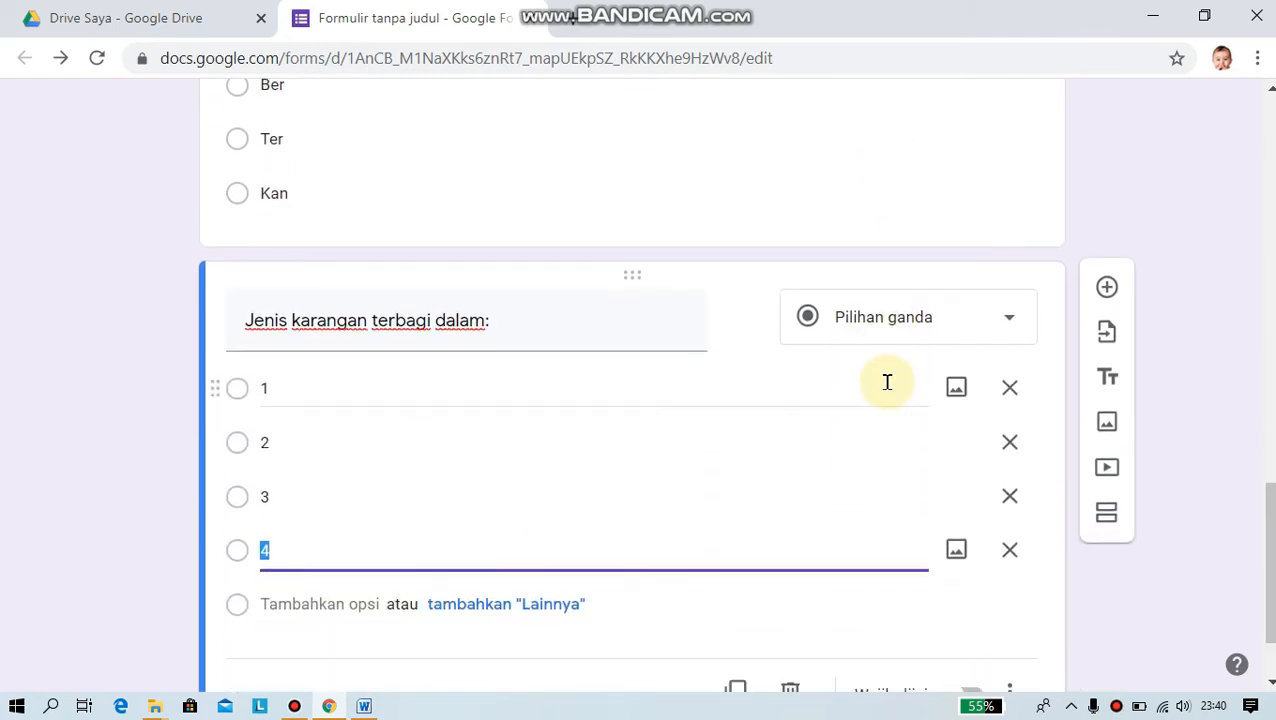
pyautogui.scroll(2, 887, 382)
pyautogui.scroll(1, 887, 381)
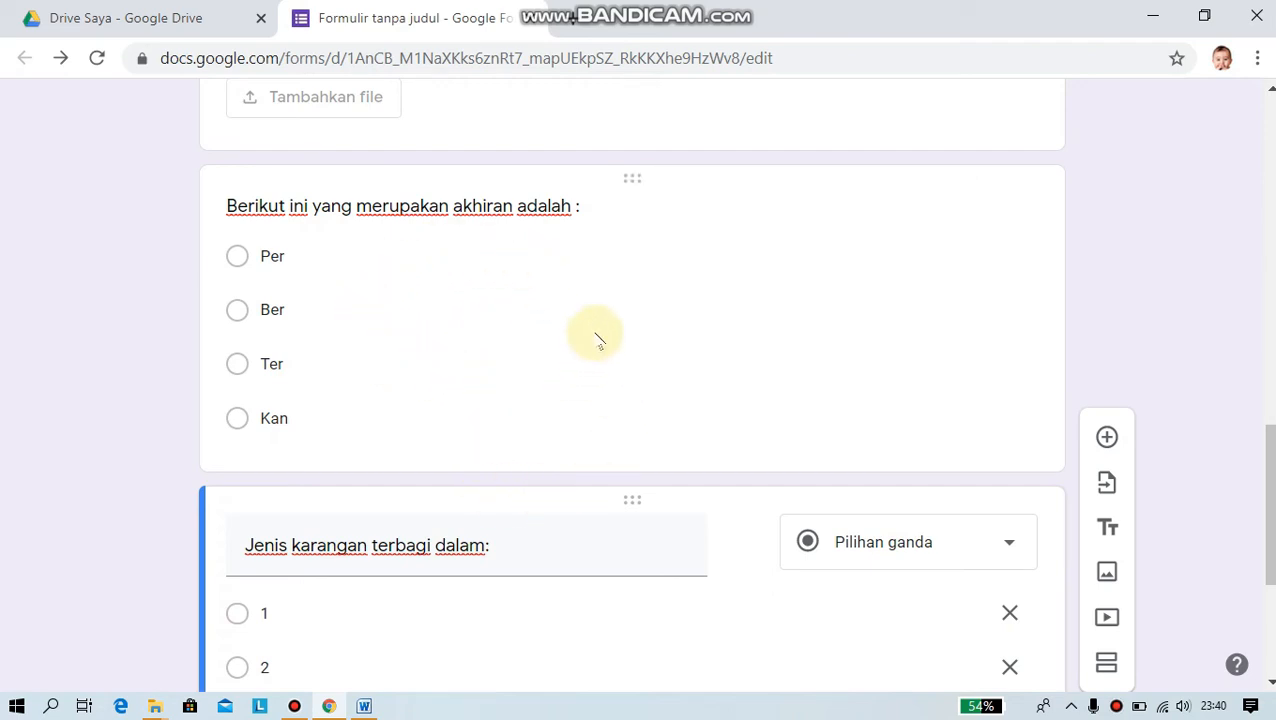
pyautogui.scroll(5, 712, 307)
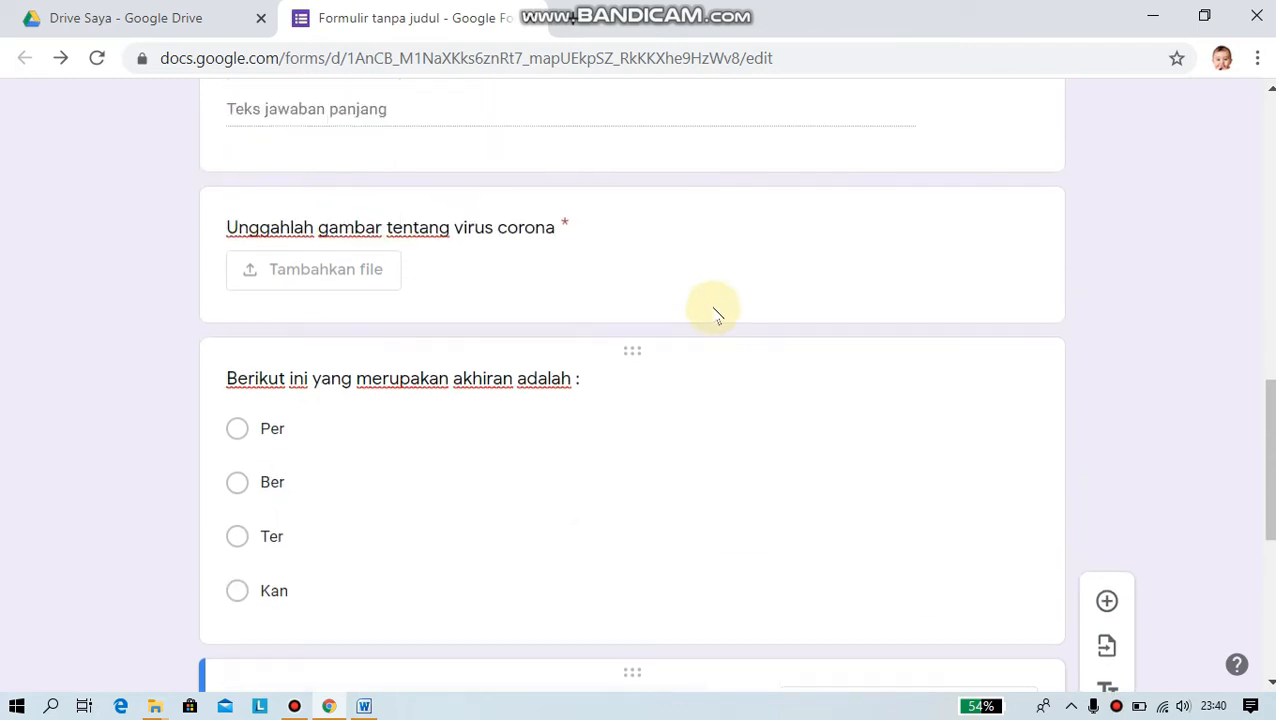
pyautogui.scroll(8, 714, 310)
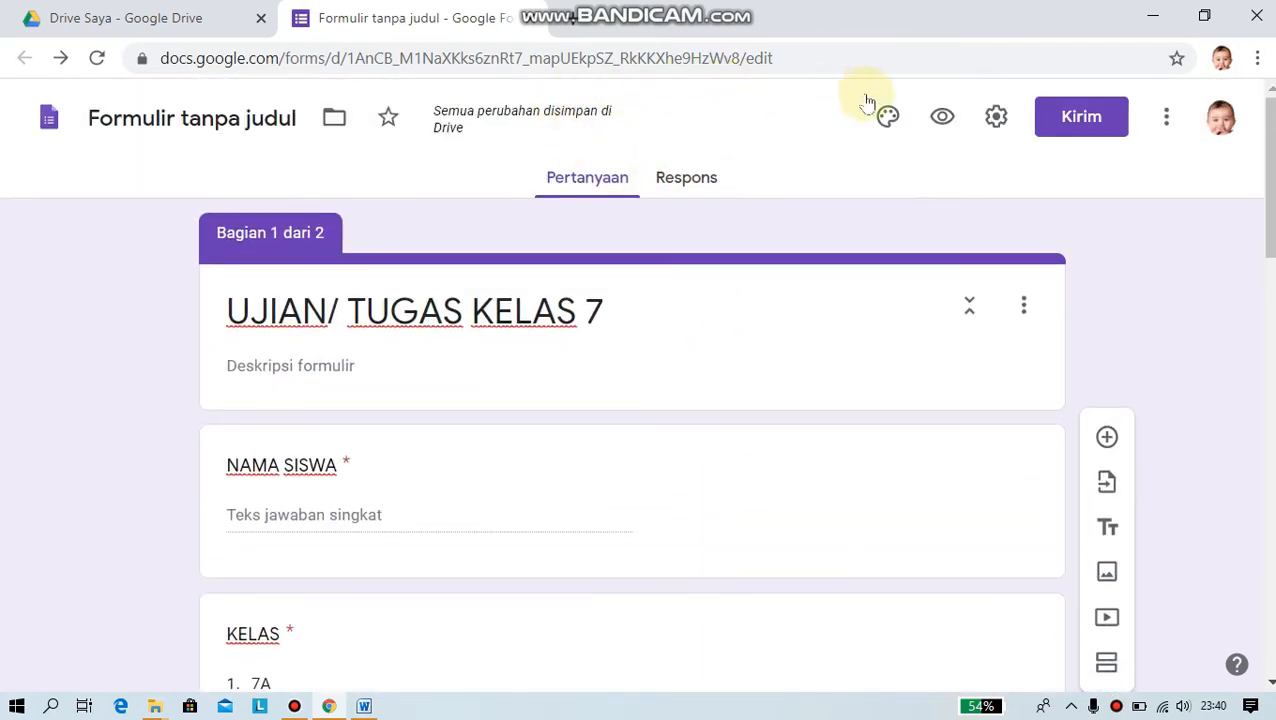
# - Open the form's Setelan (settings) from the gear icon
pyautogui.click(996, 118)
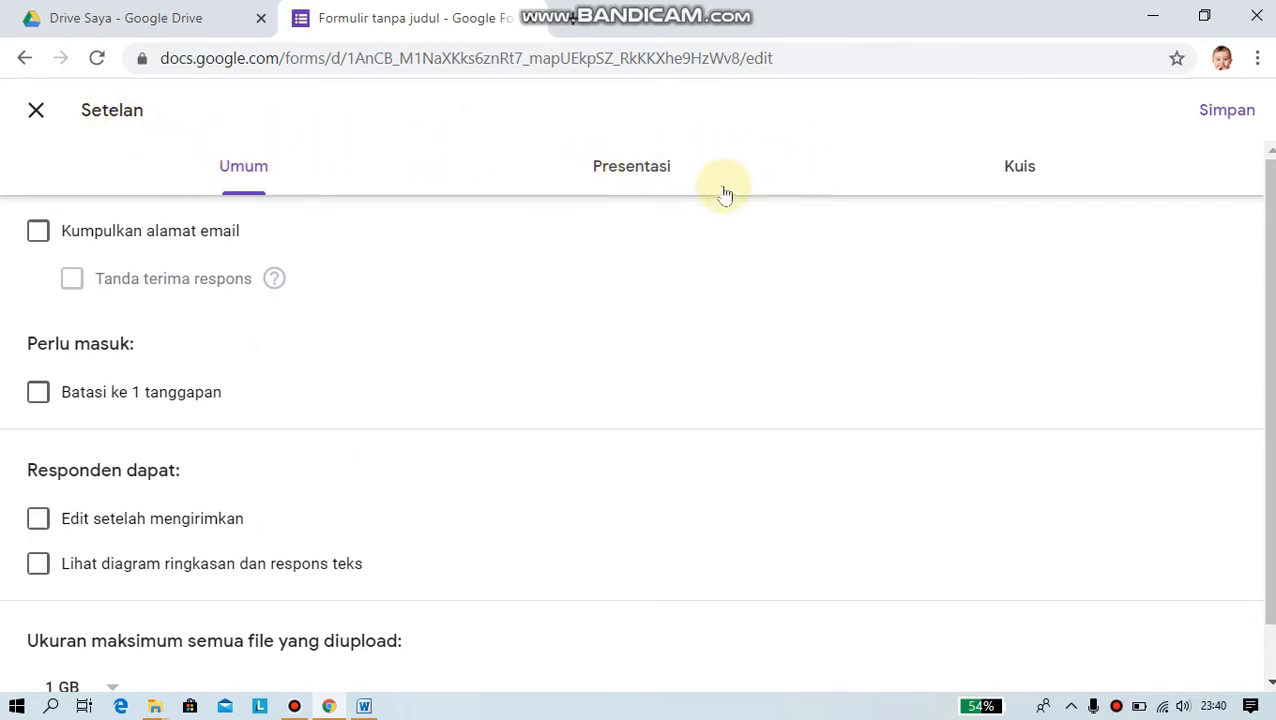
# - Turn on 'Jadikan ini sebagai kuis' with grades released immediately, and save the settings
pyautogui.click(1019, 168)
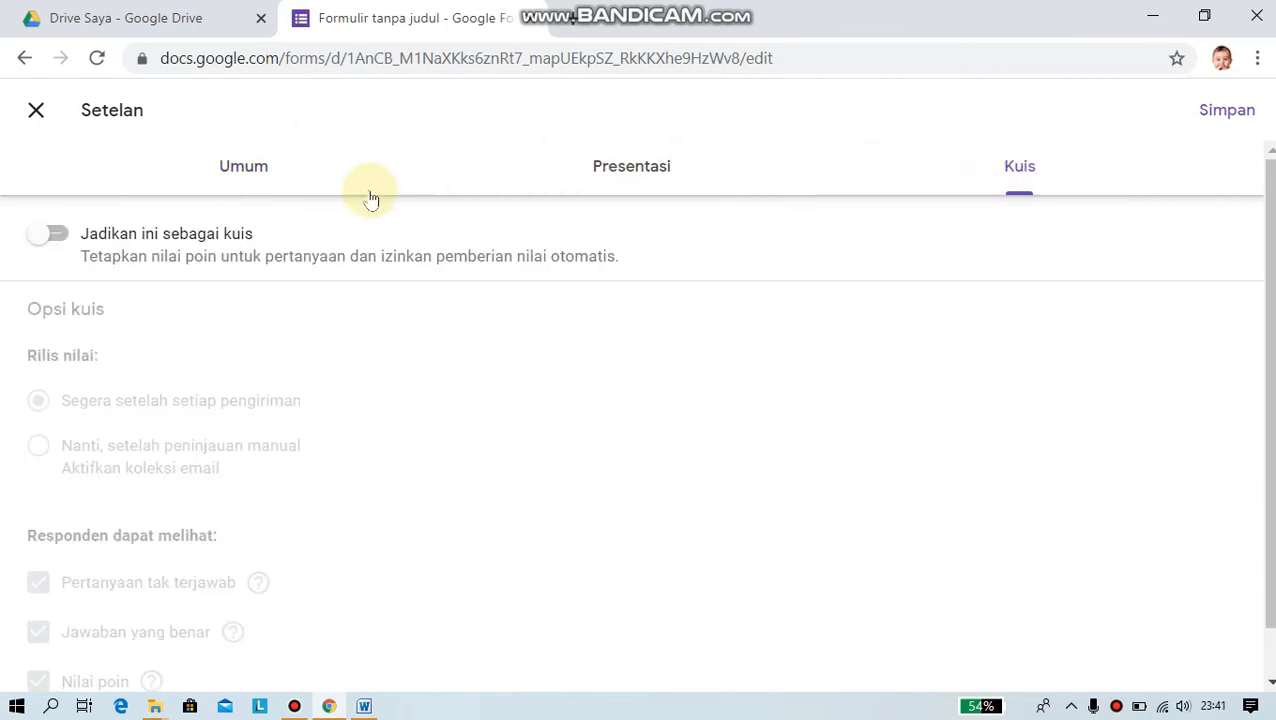
pyautogui.click(58, 238)
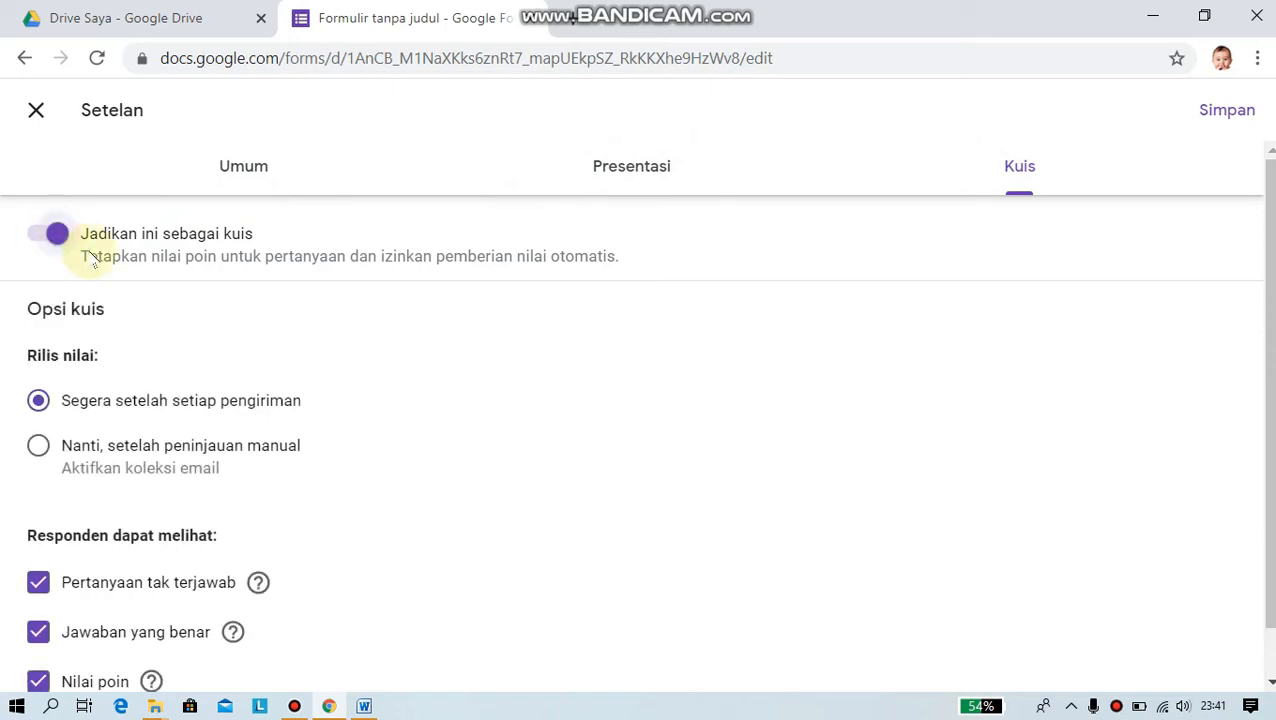
pyautogui.scroll(-1, 507, 358)
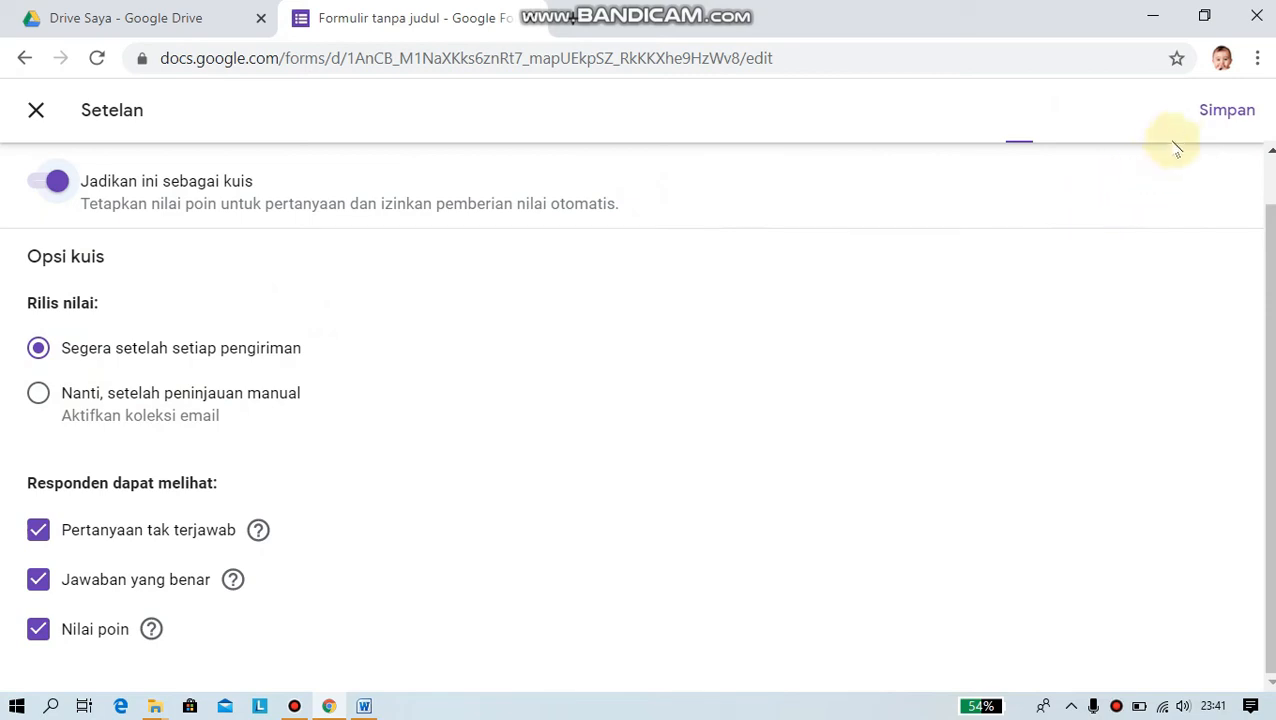
pyautogui.click(1216, 112)
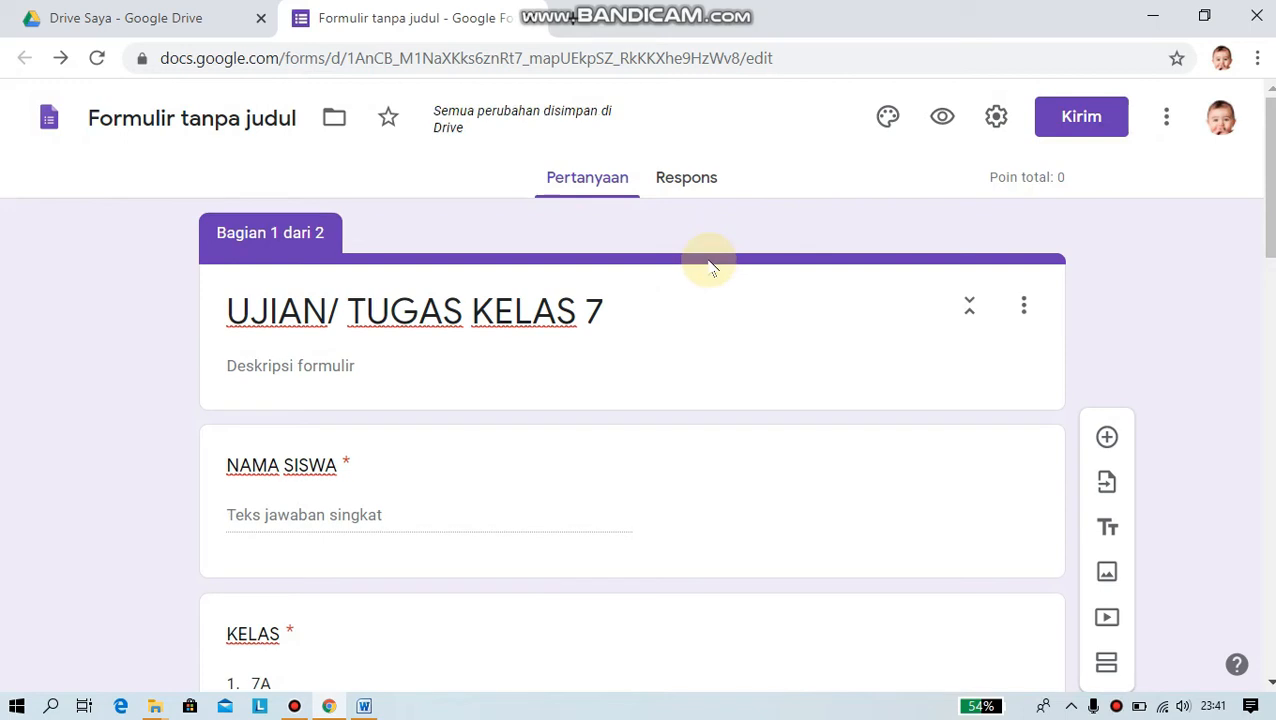
# - Mark Kan as the akhiran question's correct answer worth 25 points and make it required
pyautogui.scroll(-6, 710, 266)
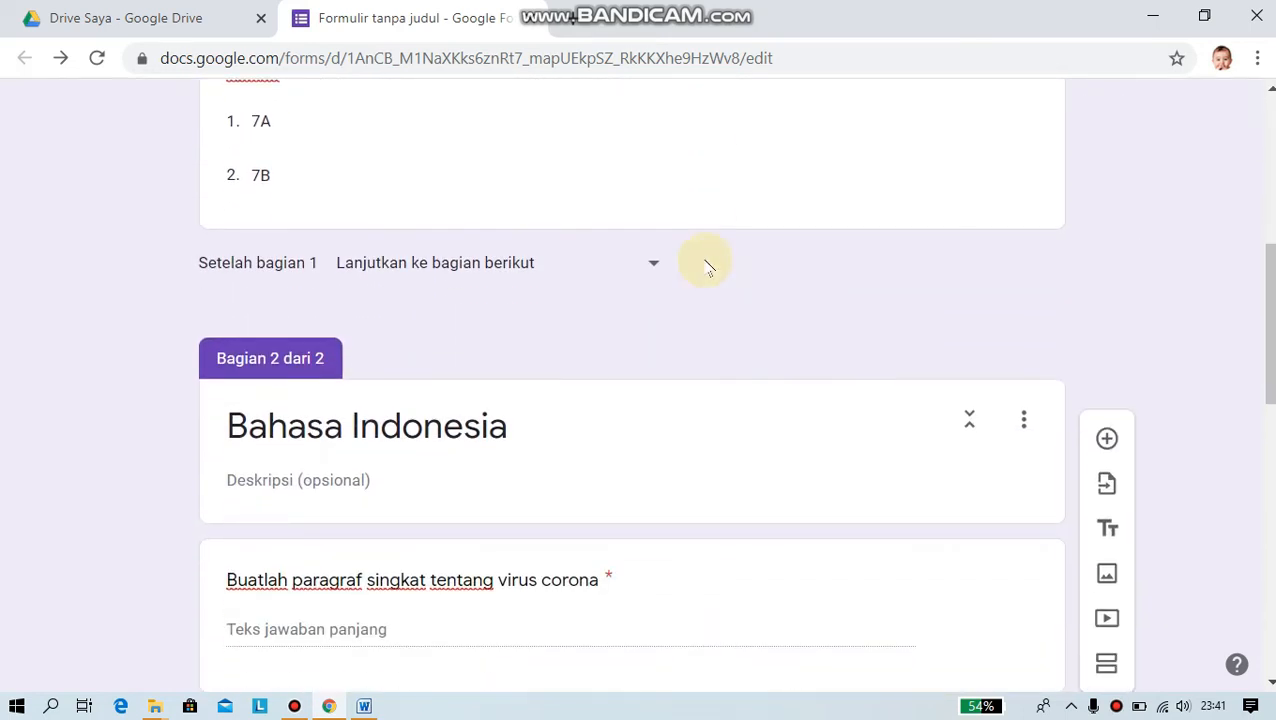
pyautogui.scroll(-5, 706, 265)
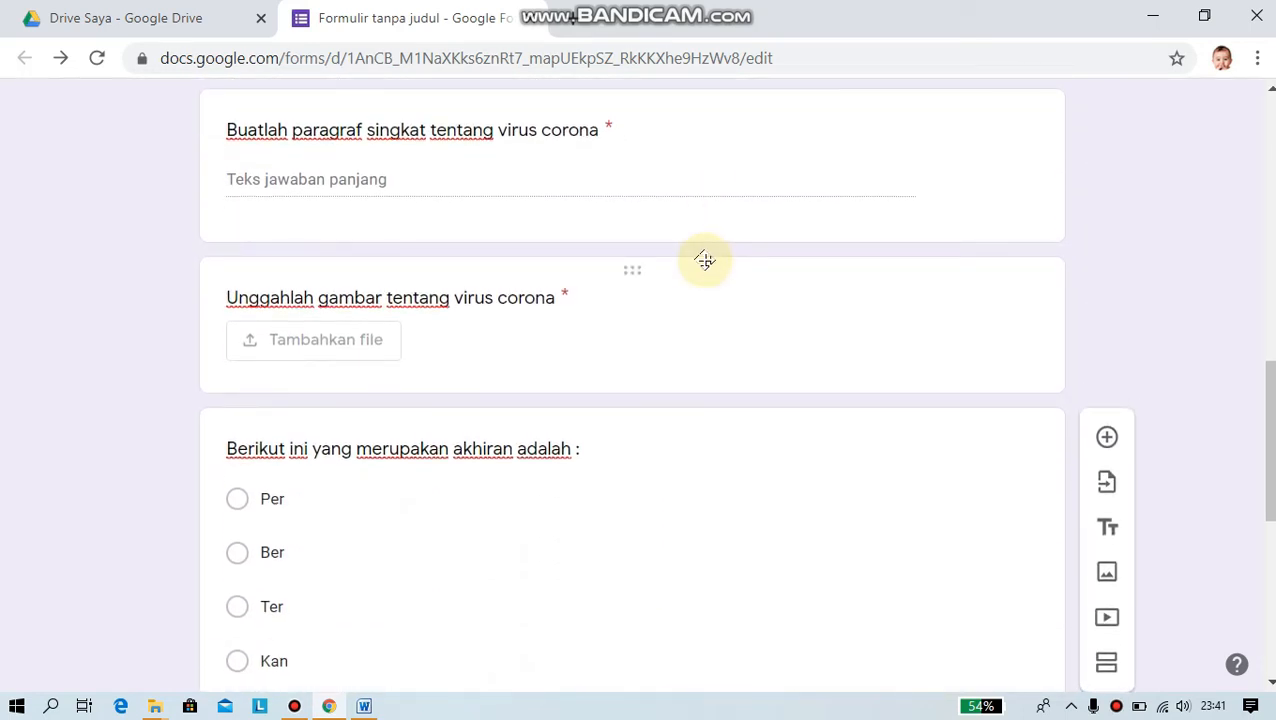
pyautogui.scroll(-2, 705, 261)
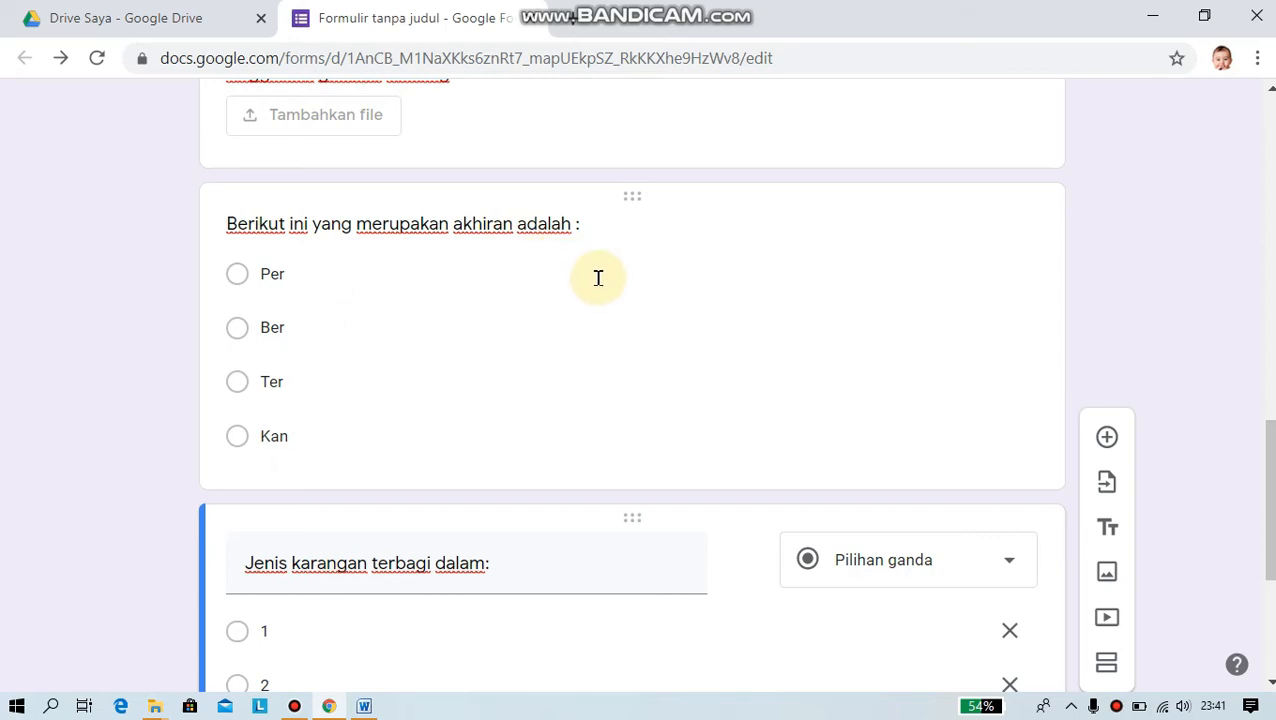
pyautogui.click(295, 436)
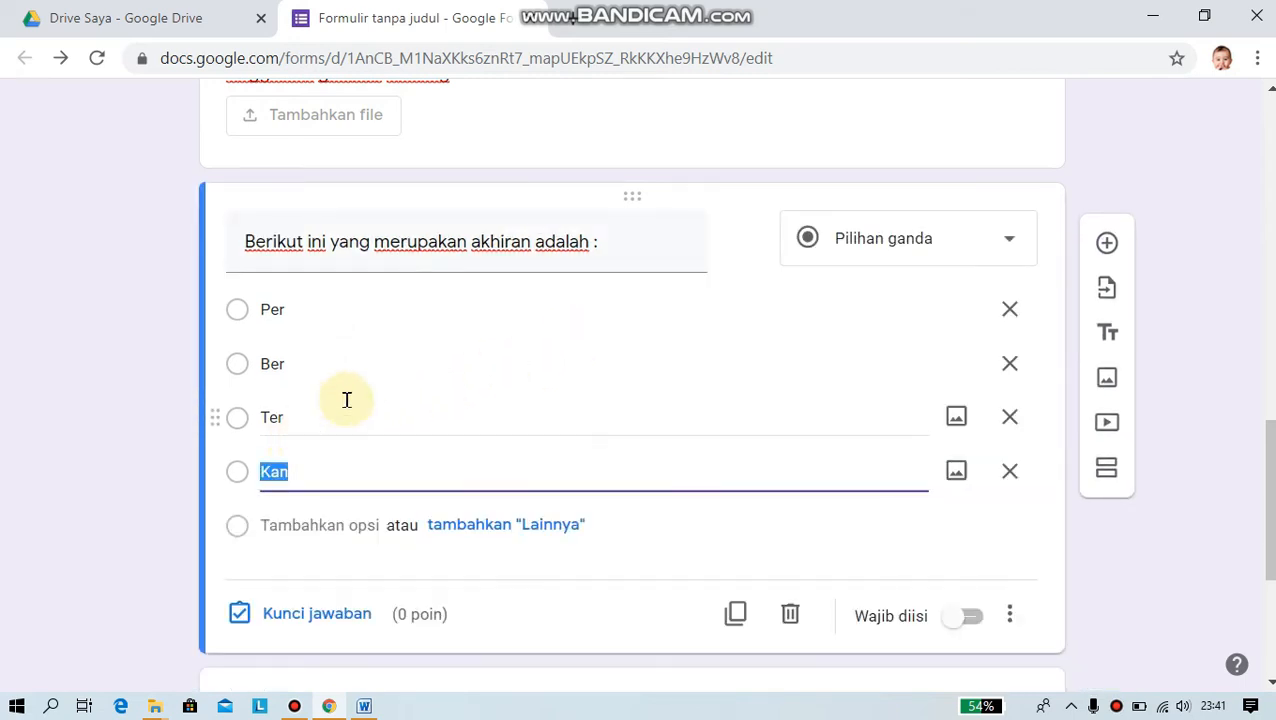
pyautogui.scroll(-3, 347, 400)
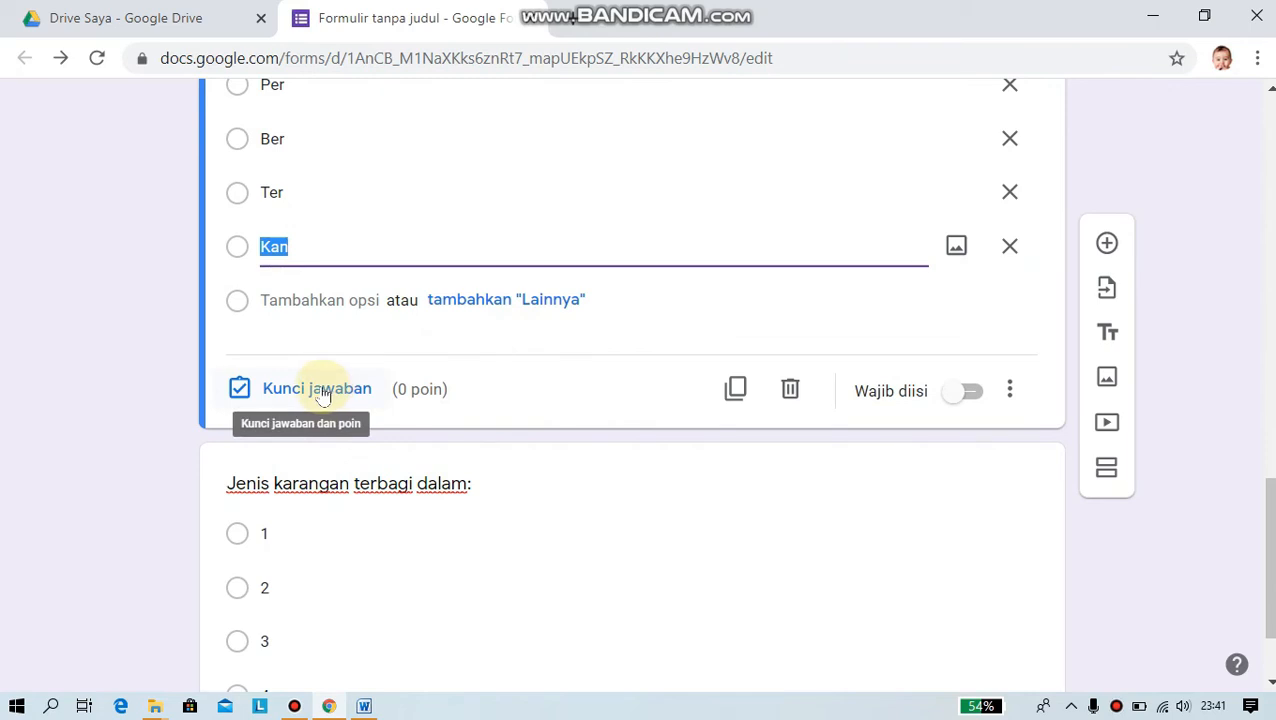
pyautogui.click(322, 395)
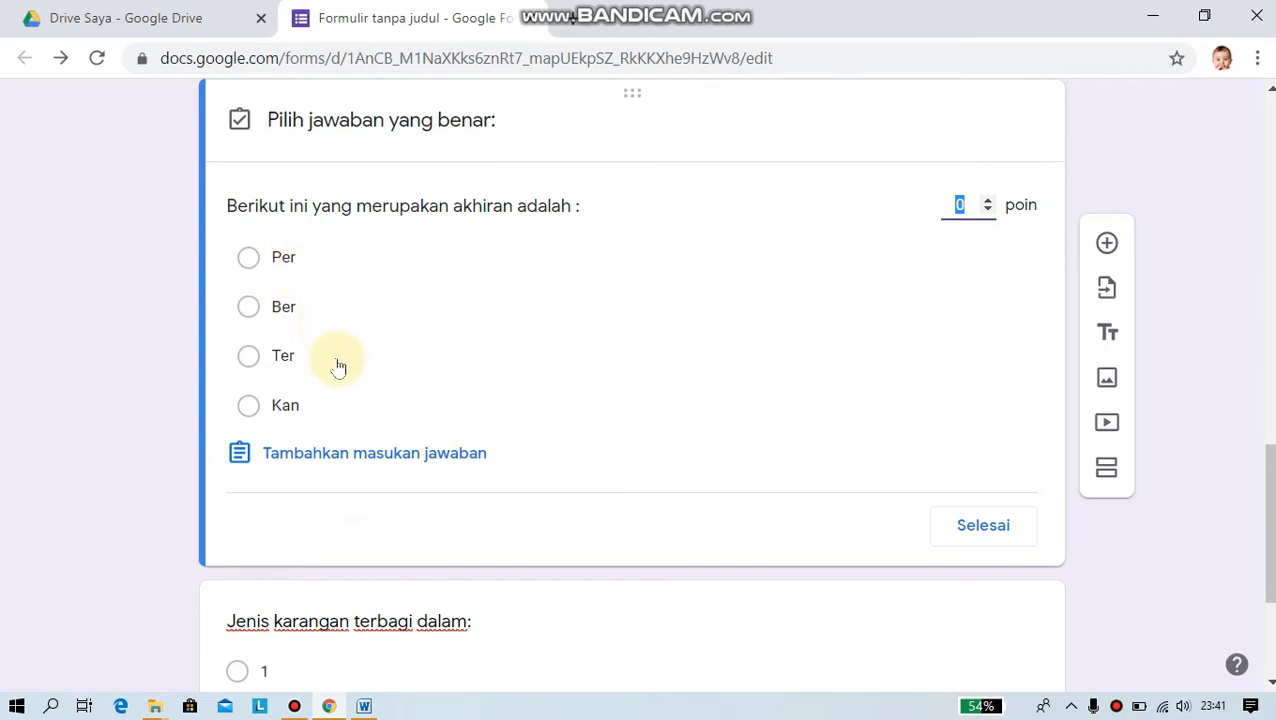
pyautogui.click(249, 406)
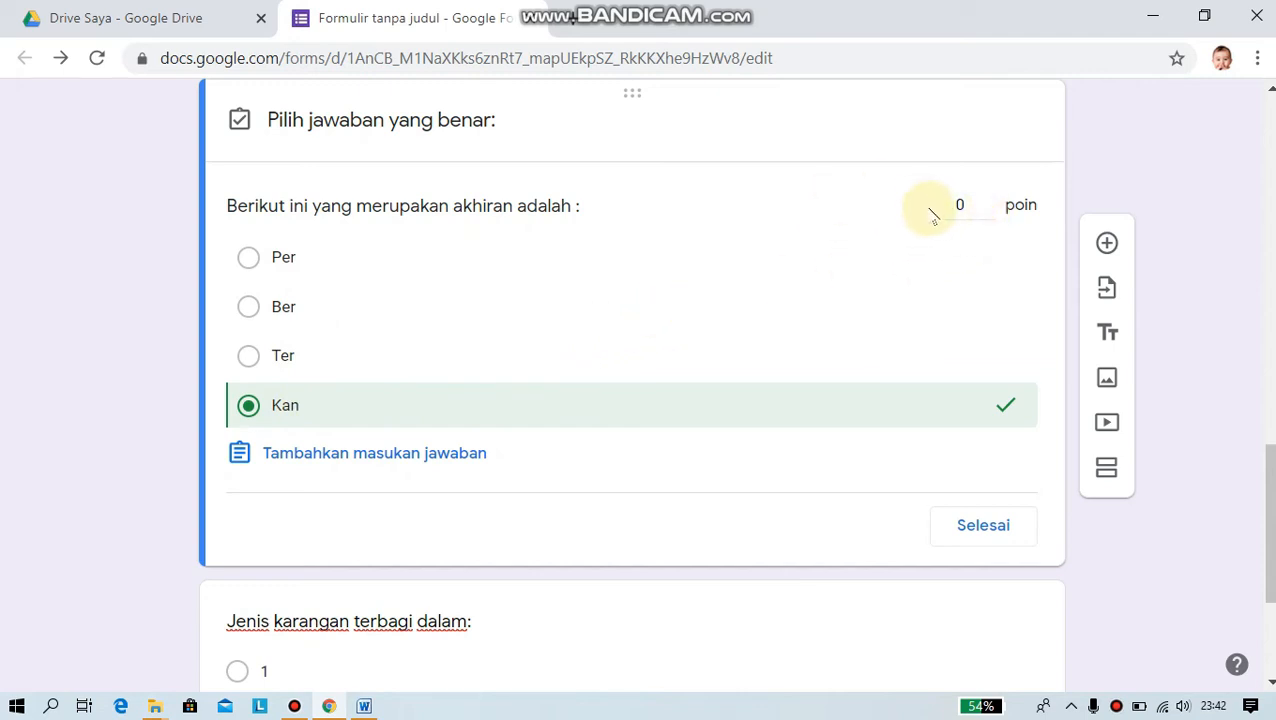
pyautogui.click(968, 222)
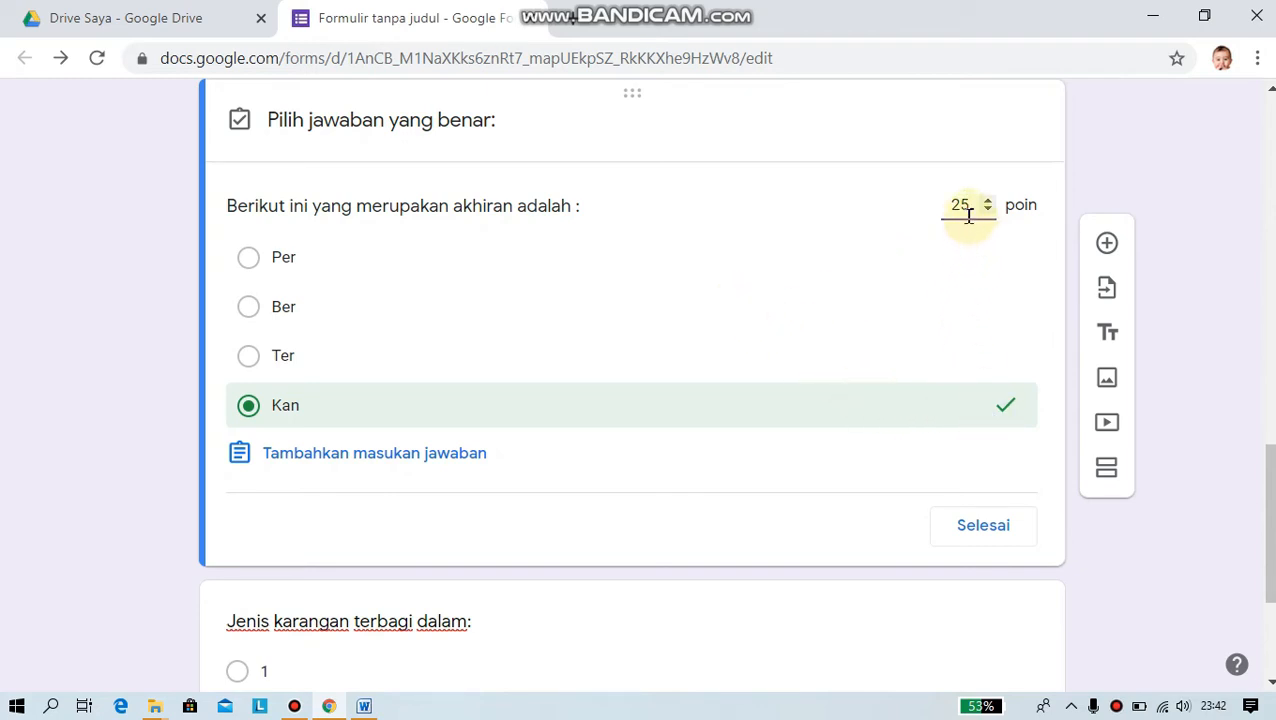
pyautogui.click(984, 528)
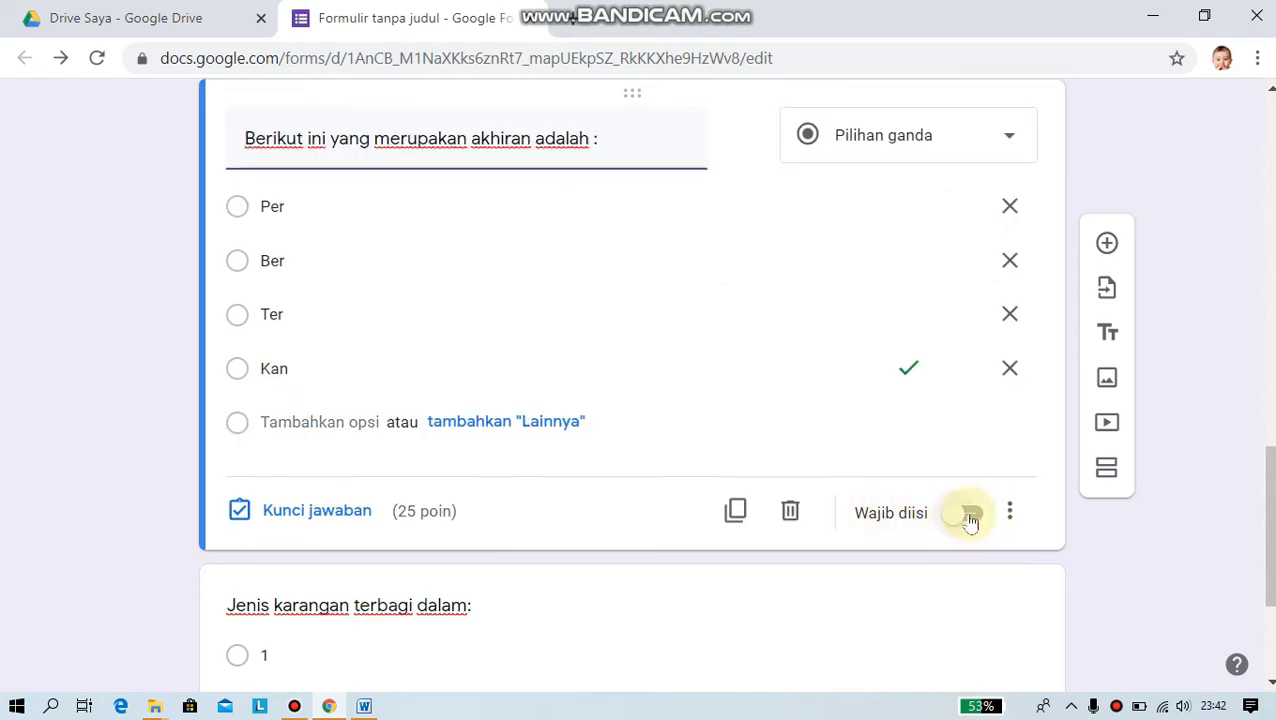
pyautogui.click(970, 515)
# - Set option 3 as the 'Jenis karangan' correct answer worth 25 points, and make it required
pyautogui.scroll(-3, 891, 484)
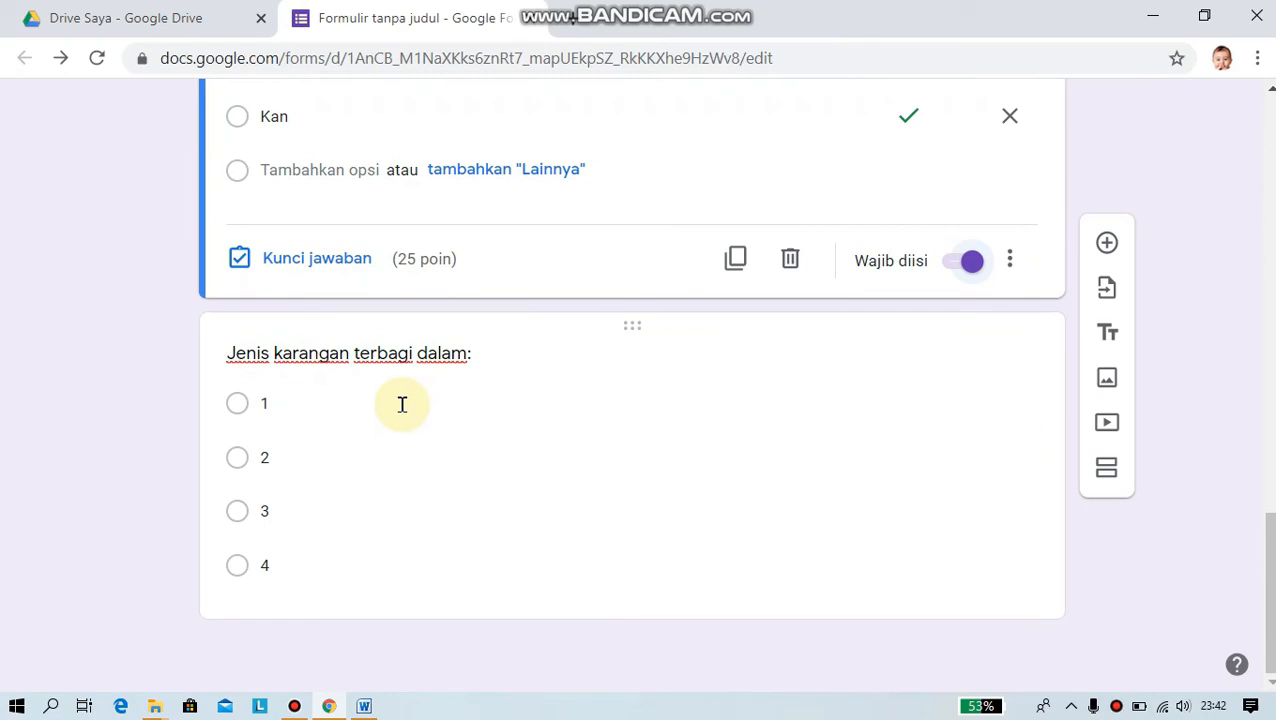
pyautogui.click(281, 568)
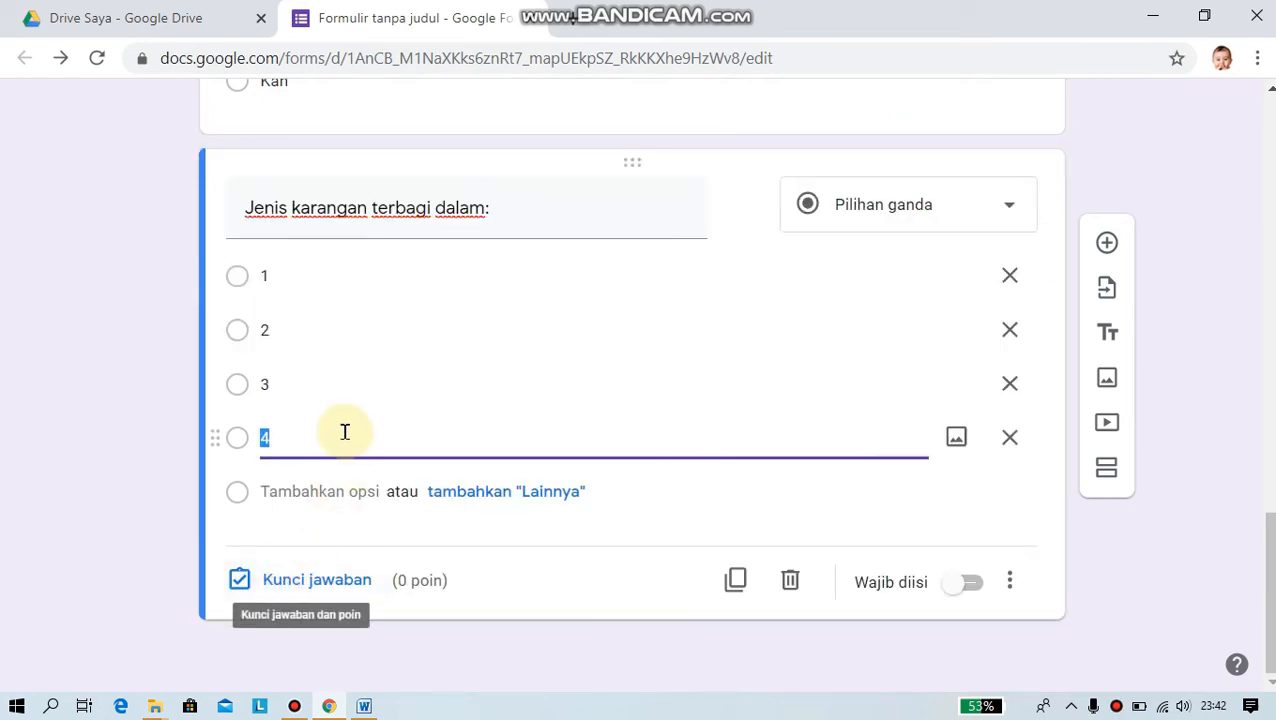
pyautogui.click(315, 582)
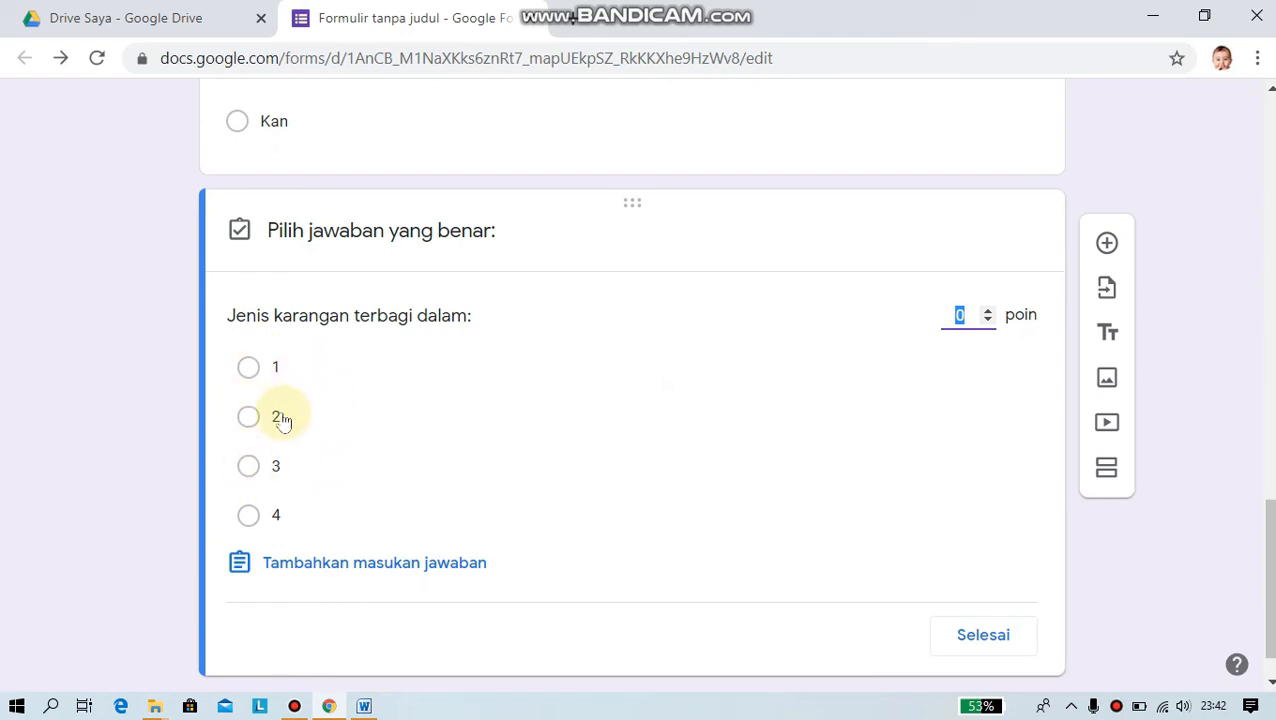
pyautogui.click(250, 467)
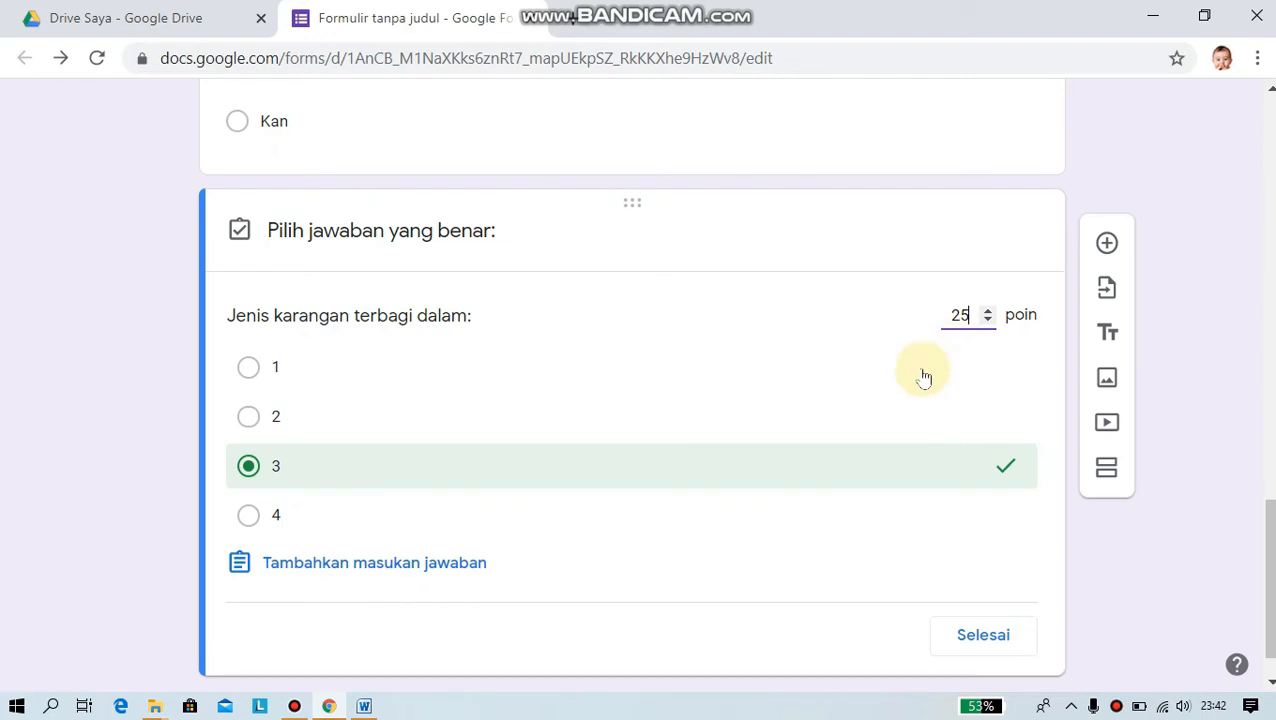
pyautogui.scroll(-1, 749, 424)
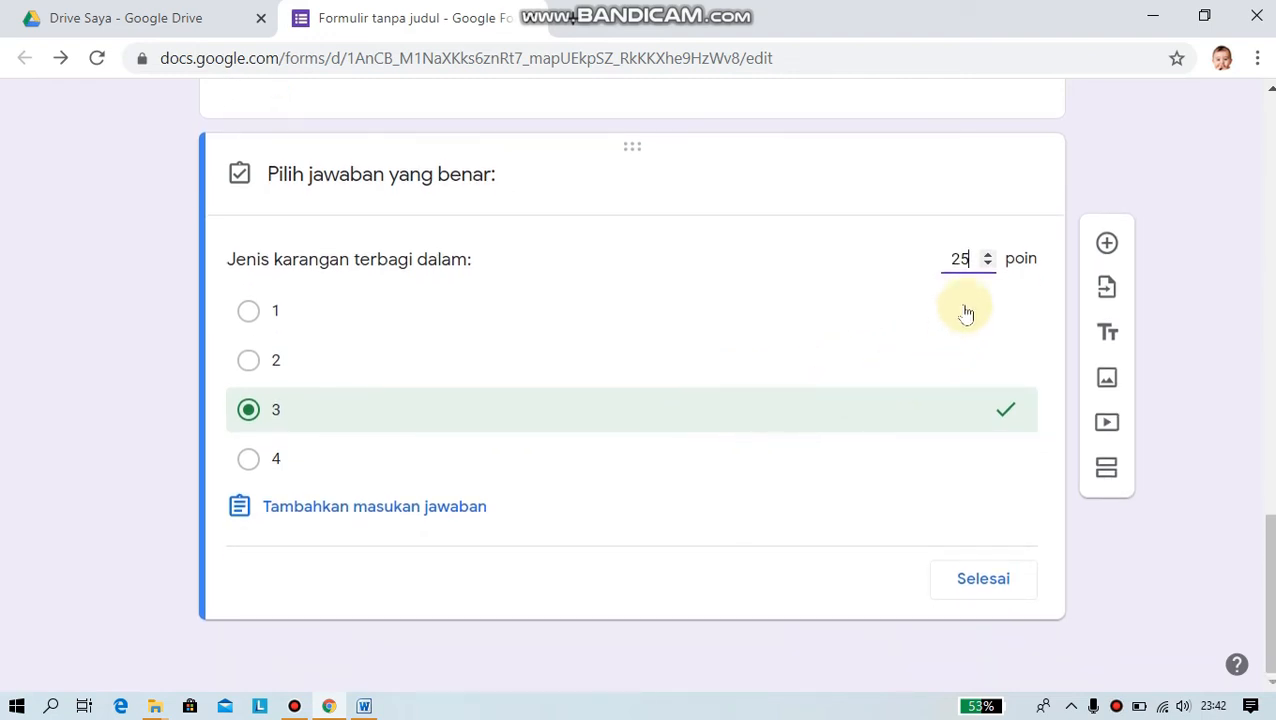
pyautogui.scroll(1, 734, 352)
pyautogui.scroll(10, 734, 352)
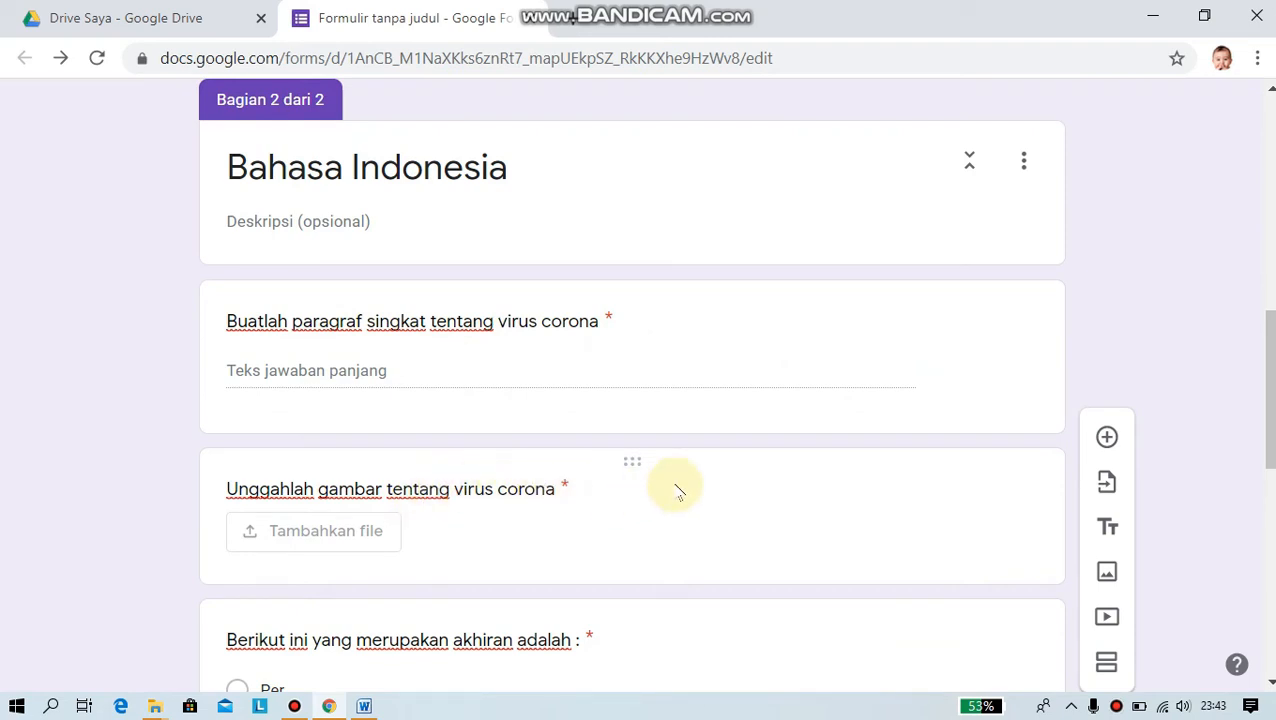
pyautogui.scroll(-1, 695, 479)
pyautogui.scroll(-3, 700, 435)
pyautogui.scroll(-1, 740, 430)
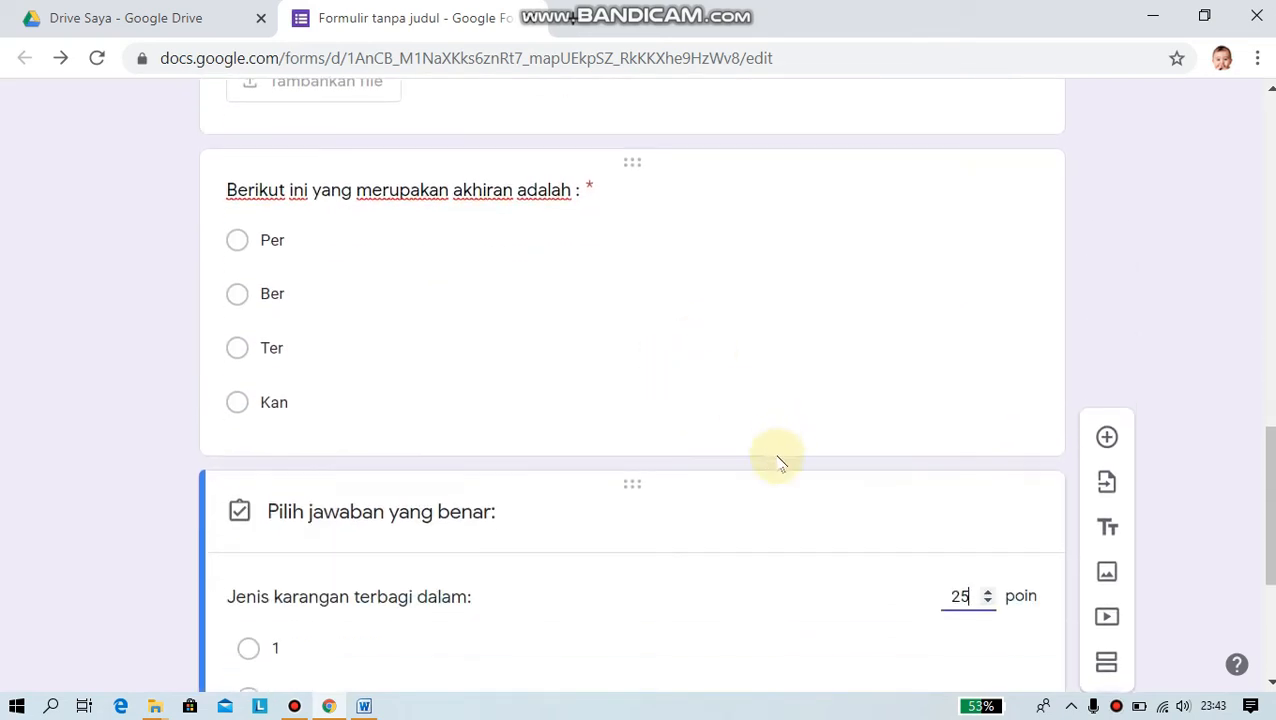
pyautogui.scroll(-2, 820, 495)
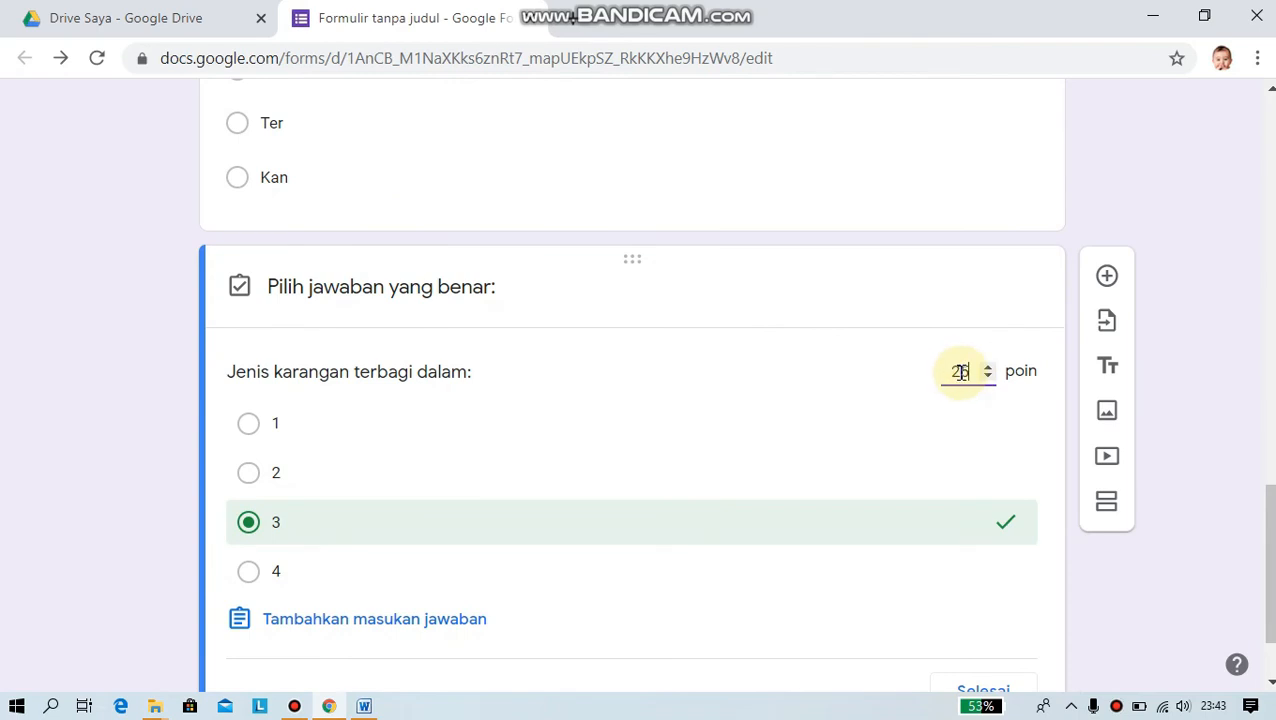
pyautogui.scroll(-1, 926, 456)
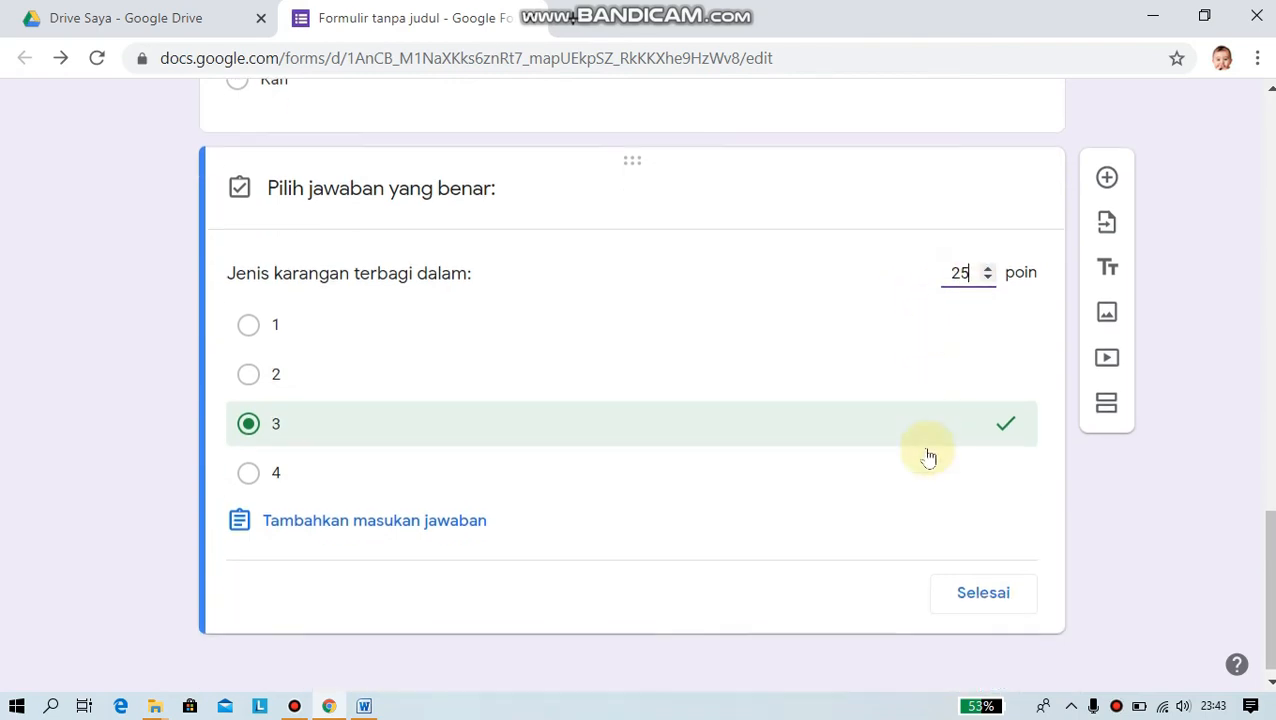
pyautogui.click(980, 579)
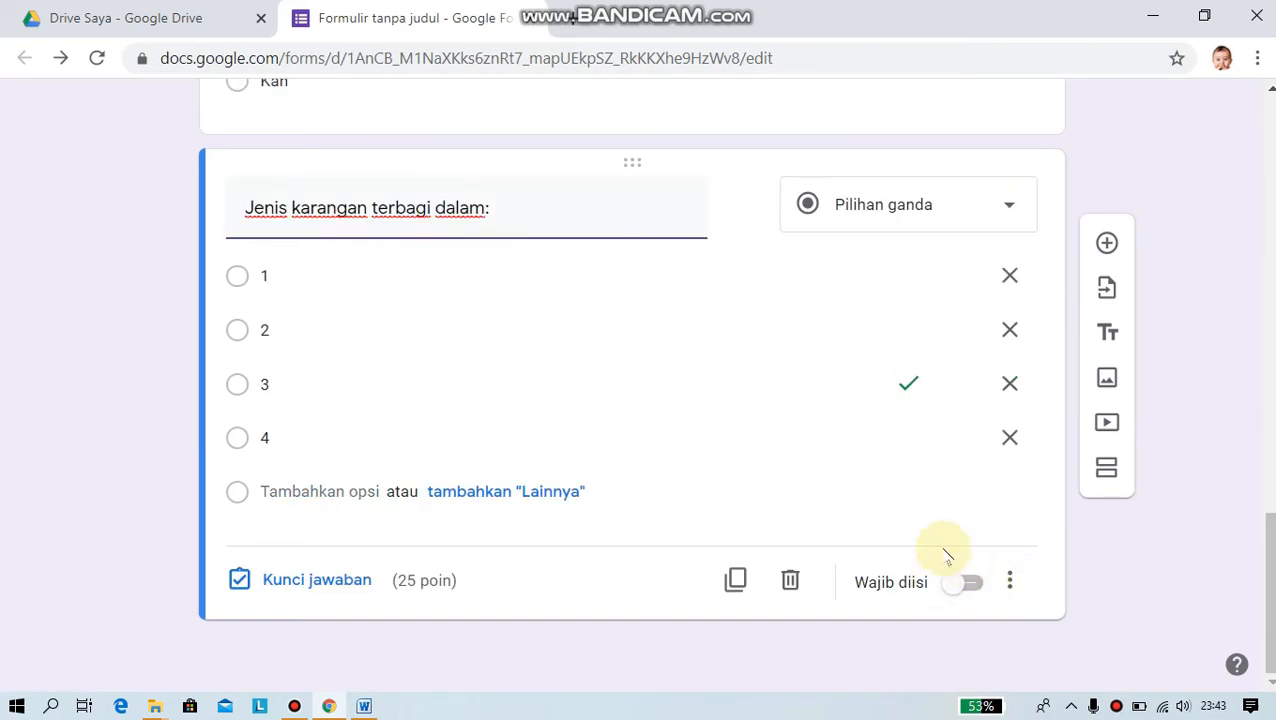
pyautogui.click(972, 584)
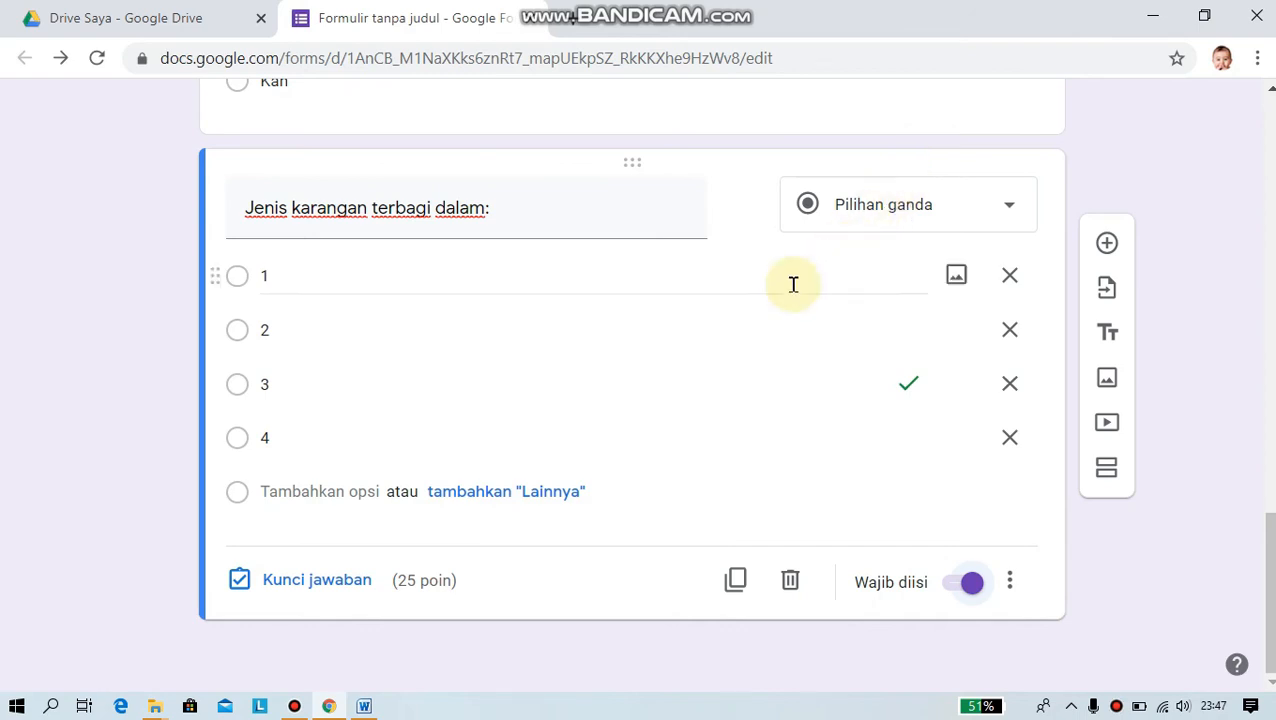
pyautogui.scroll(7, 714, 357)
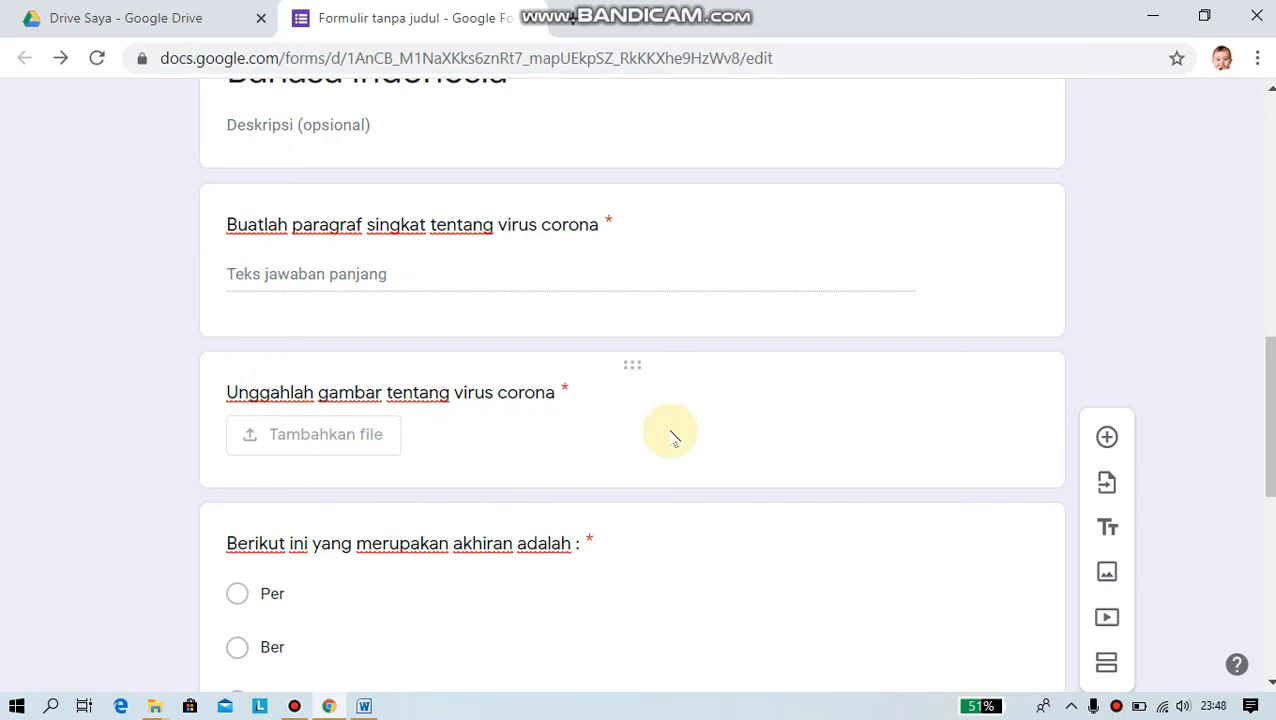
# - Name the form document 'UJIAN/ TUGAS KELAS 7' via the title field
pyautogui.scroll(6, 672, 437)
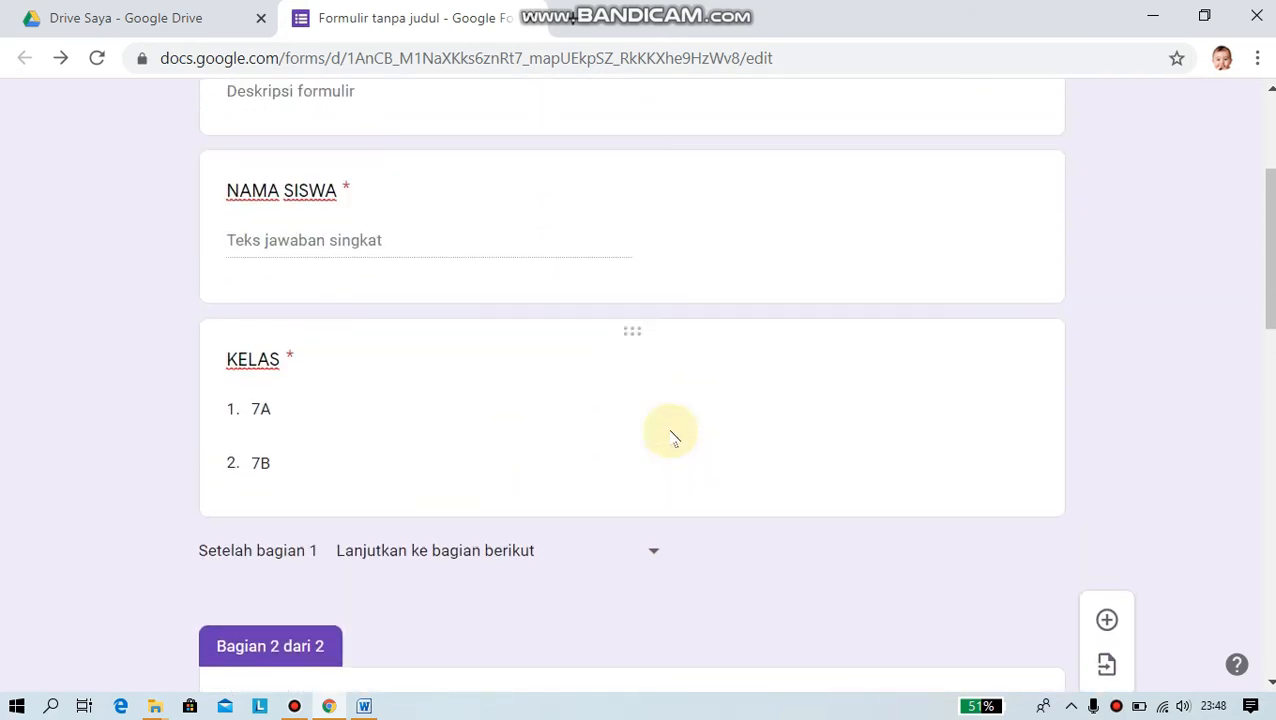
pyautogui.scroll(3, 672, 437)
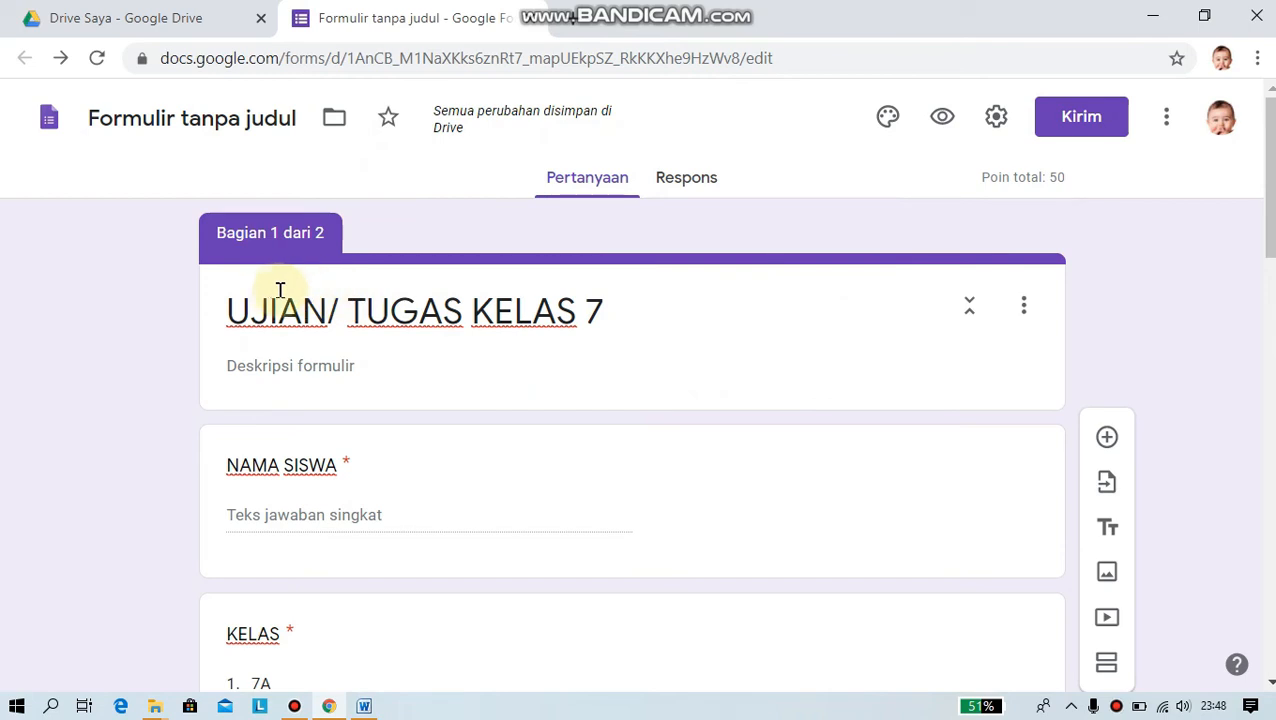
pyautogui.click(205, 118)
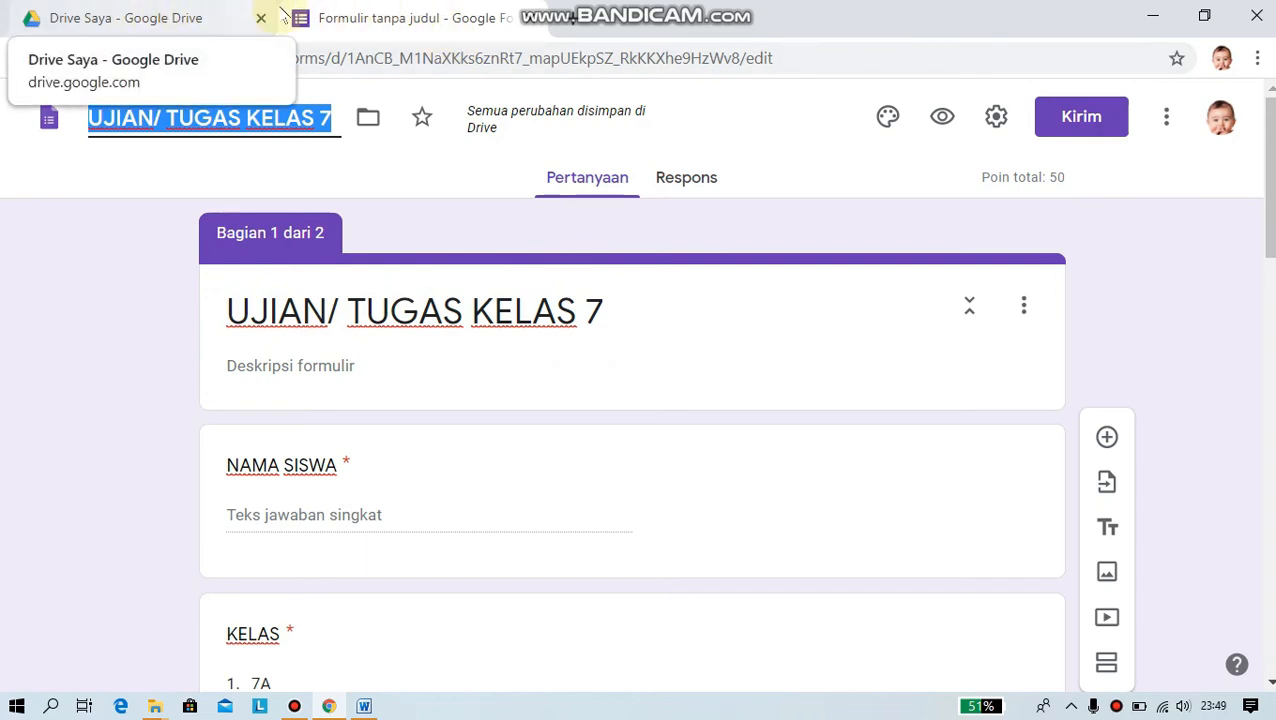
pyautogui.click(150, 20)
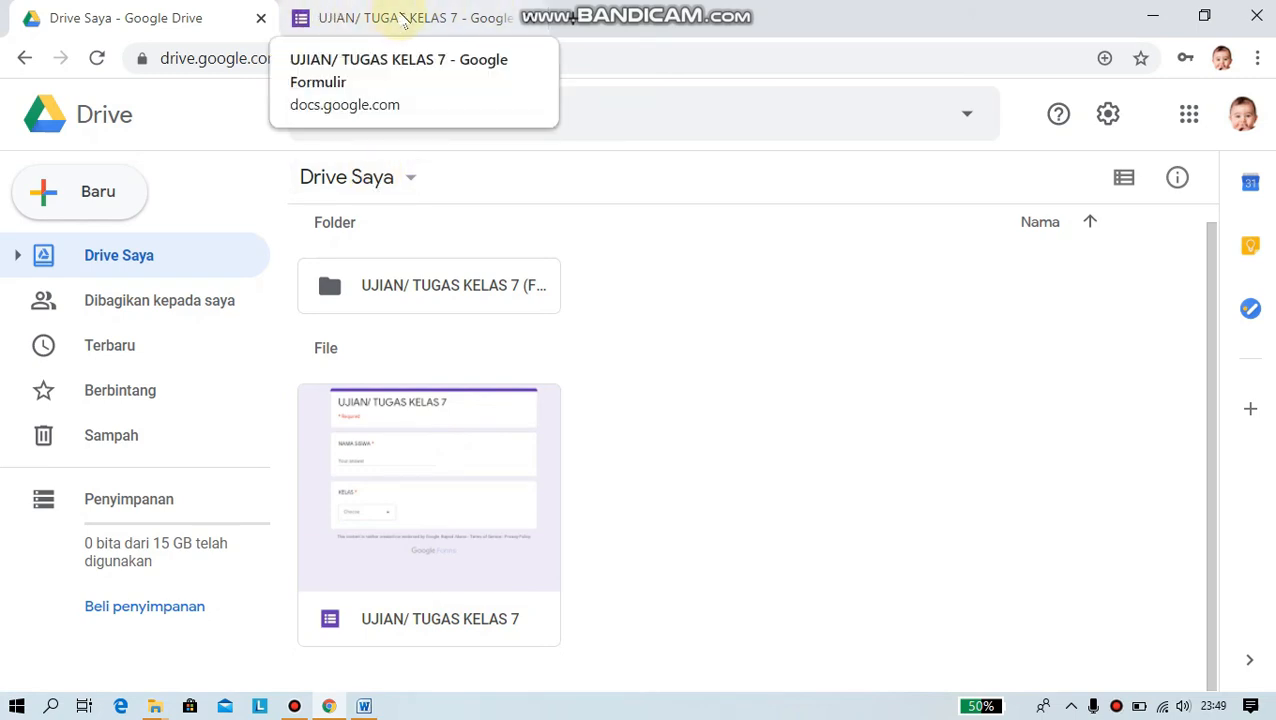
pyautogui.click(404, 20)
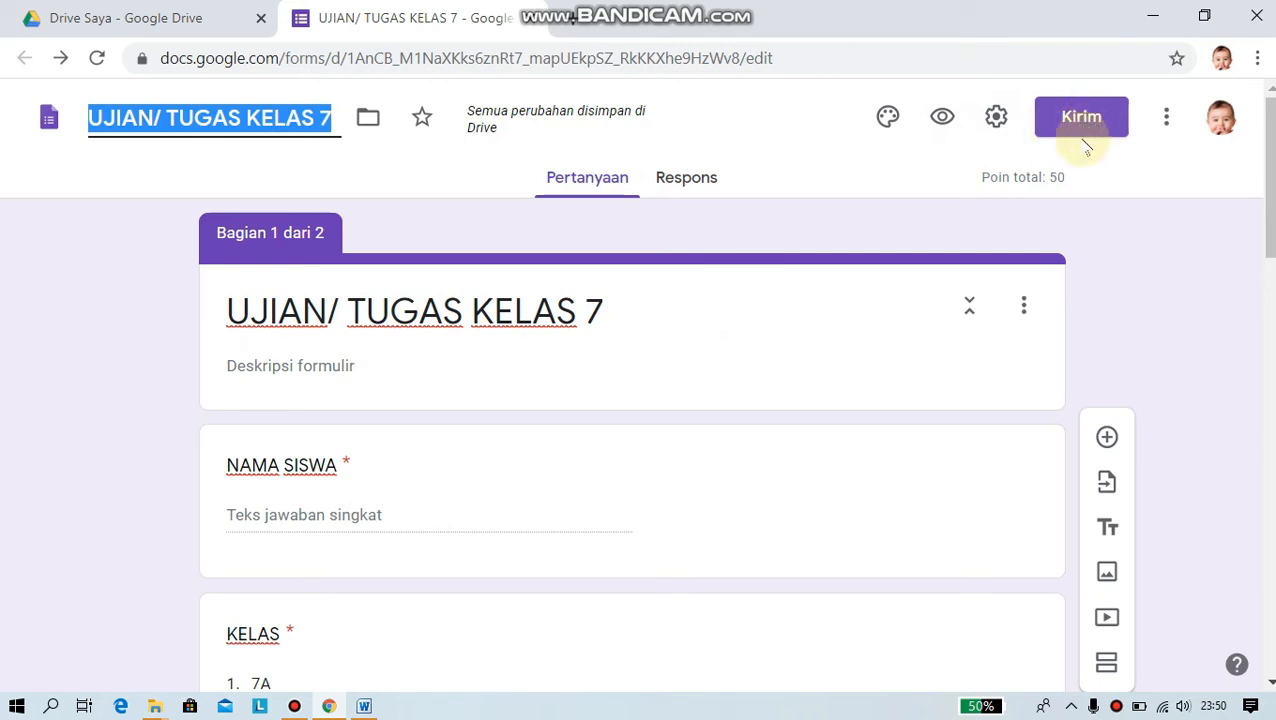
# - In Settings, leave email collection off, limit responses to one per respondent, and show Presentasi options
pyautogui.click(996, 120)
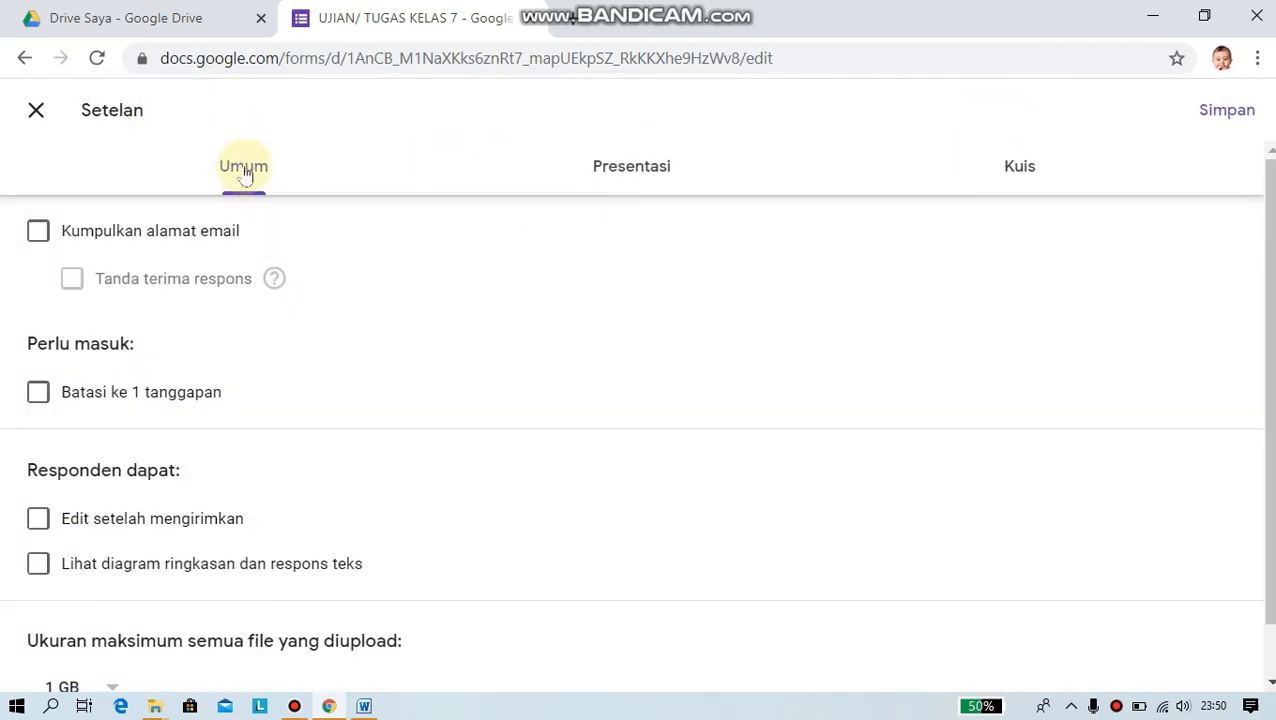
pyautogui.scroll(-1, 288, 274)
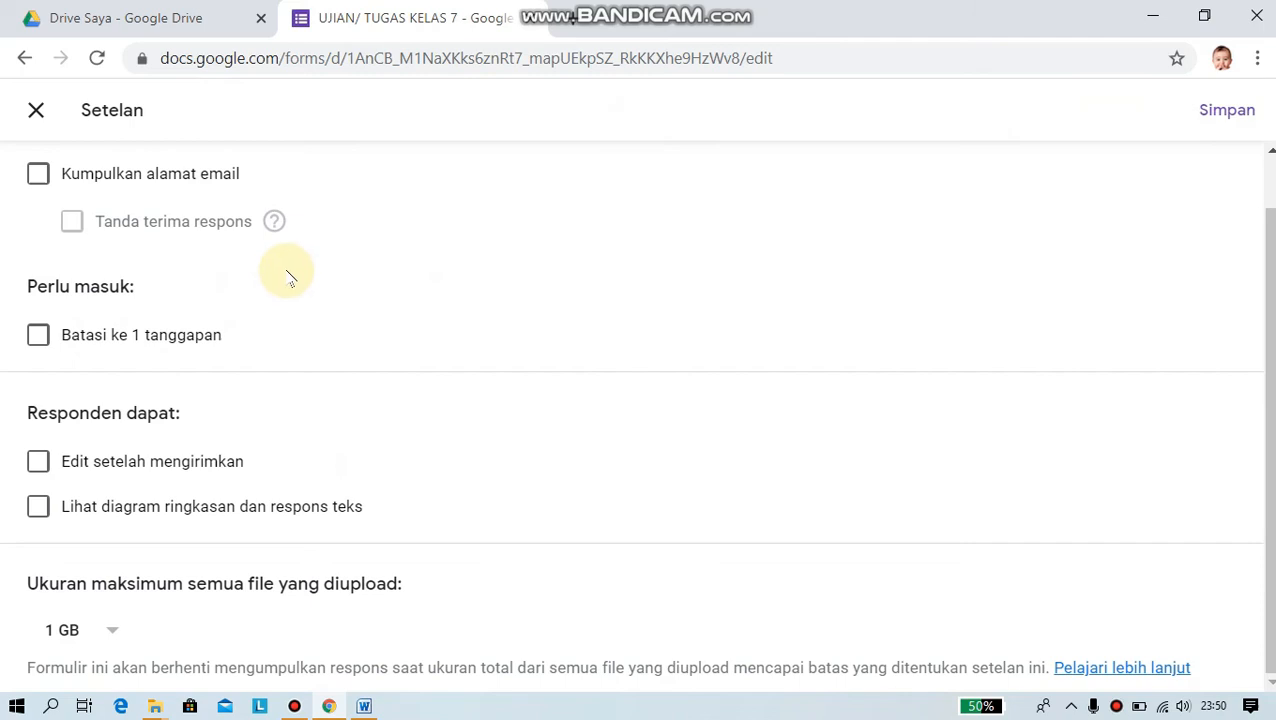
pyautogui.scroll(1, 288, 276)
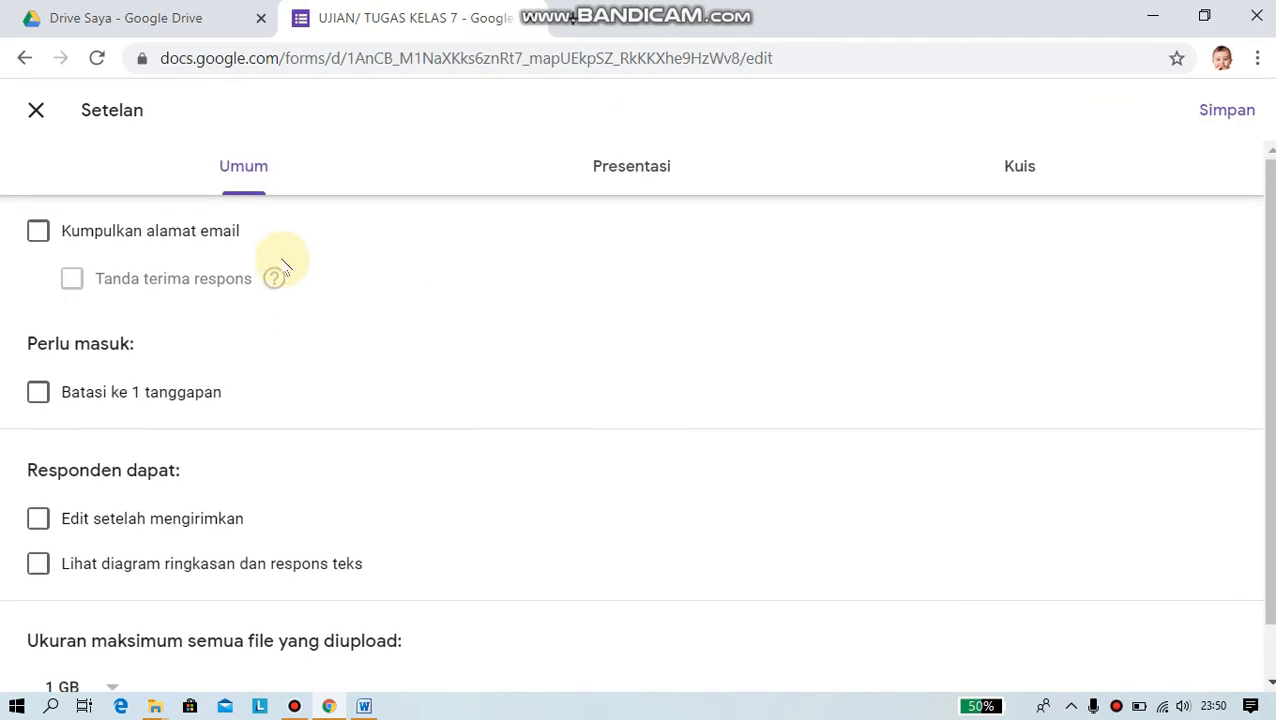
pyautogui.click(40, 232)
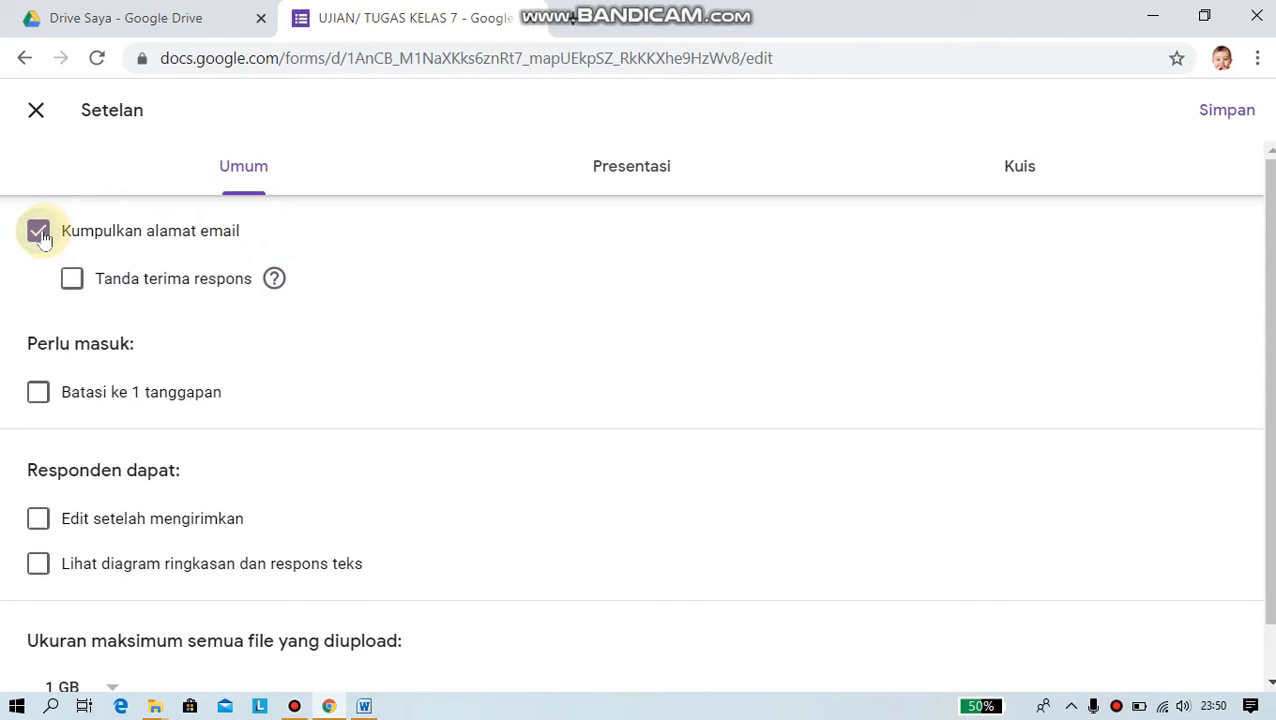
pyautogui.click(40, 232)
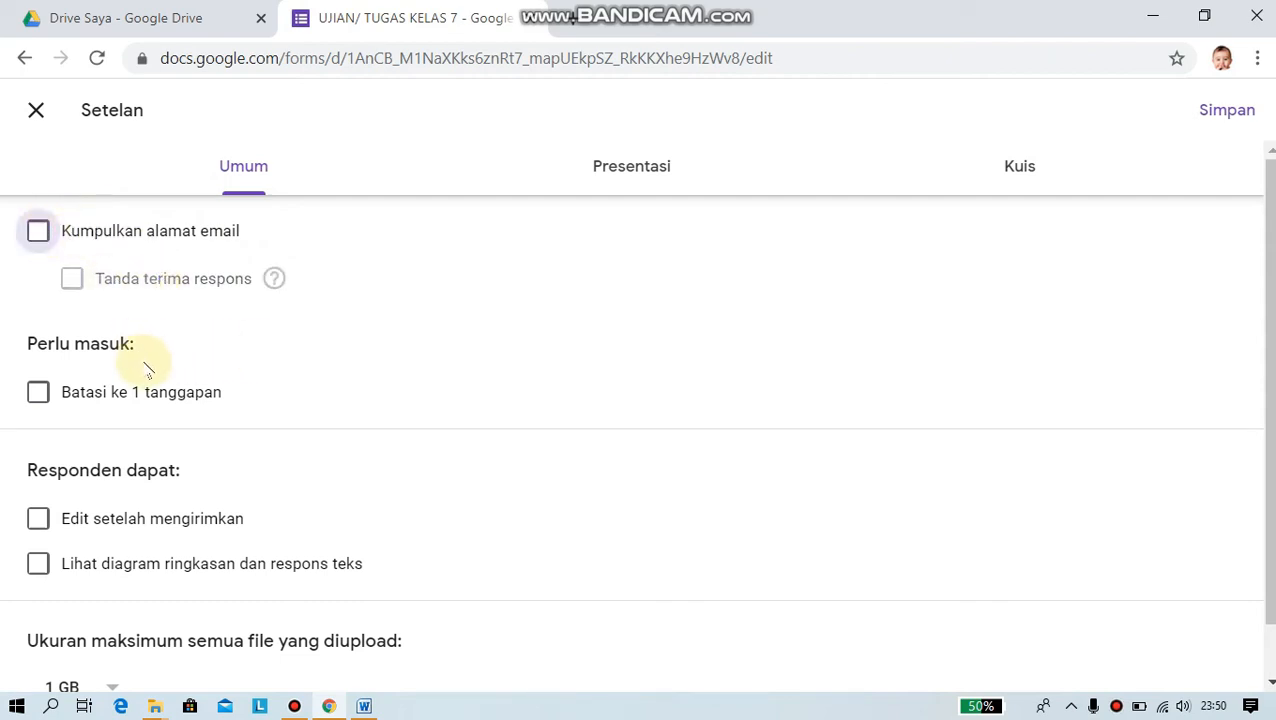
pyautogui.scroll(-1, 310, 435)
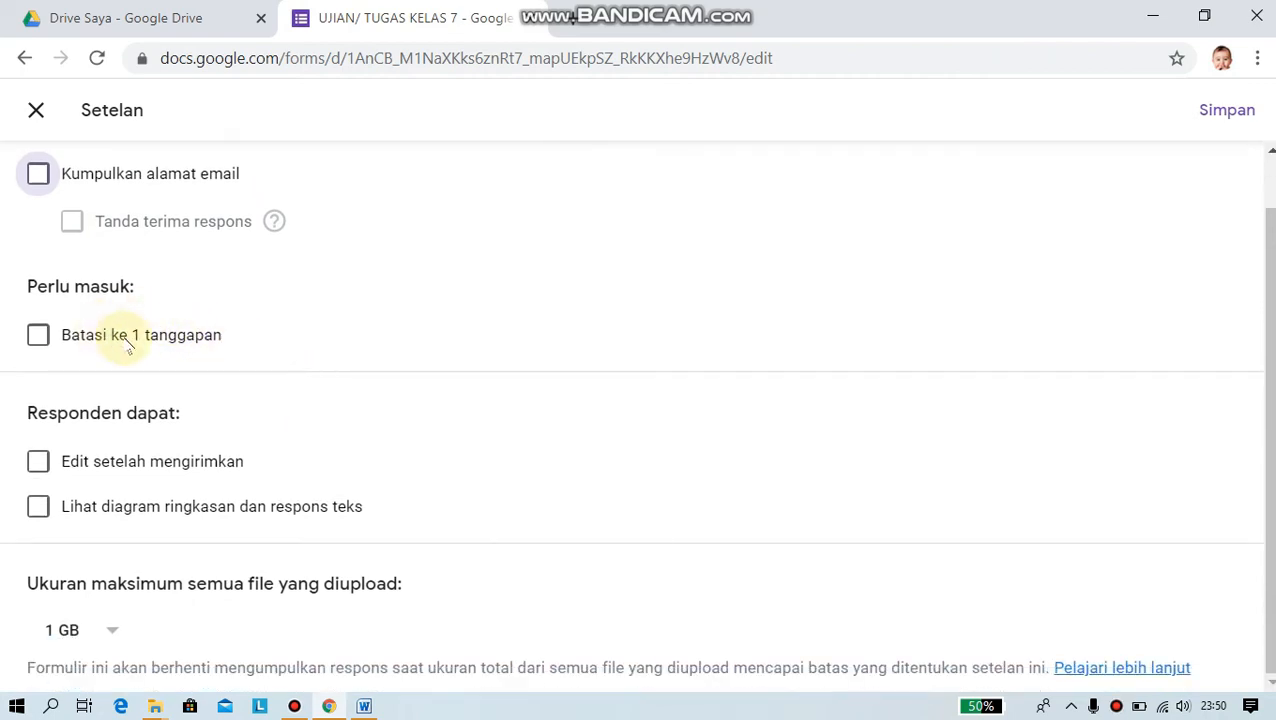
pyautogui.click(38, 337)
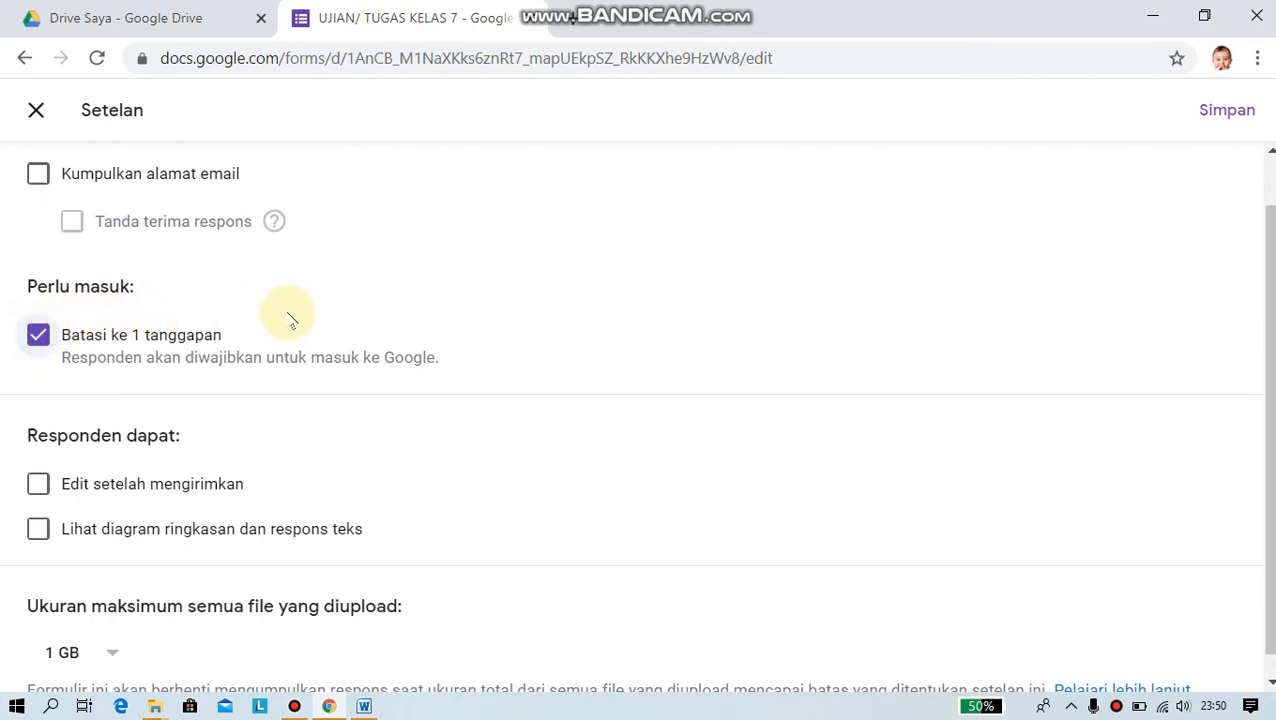
pyautogui.scroll(1, 522, 321)
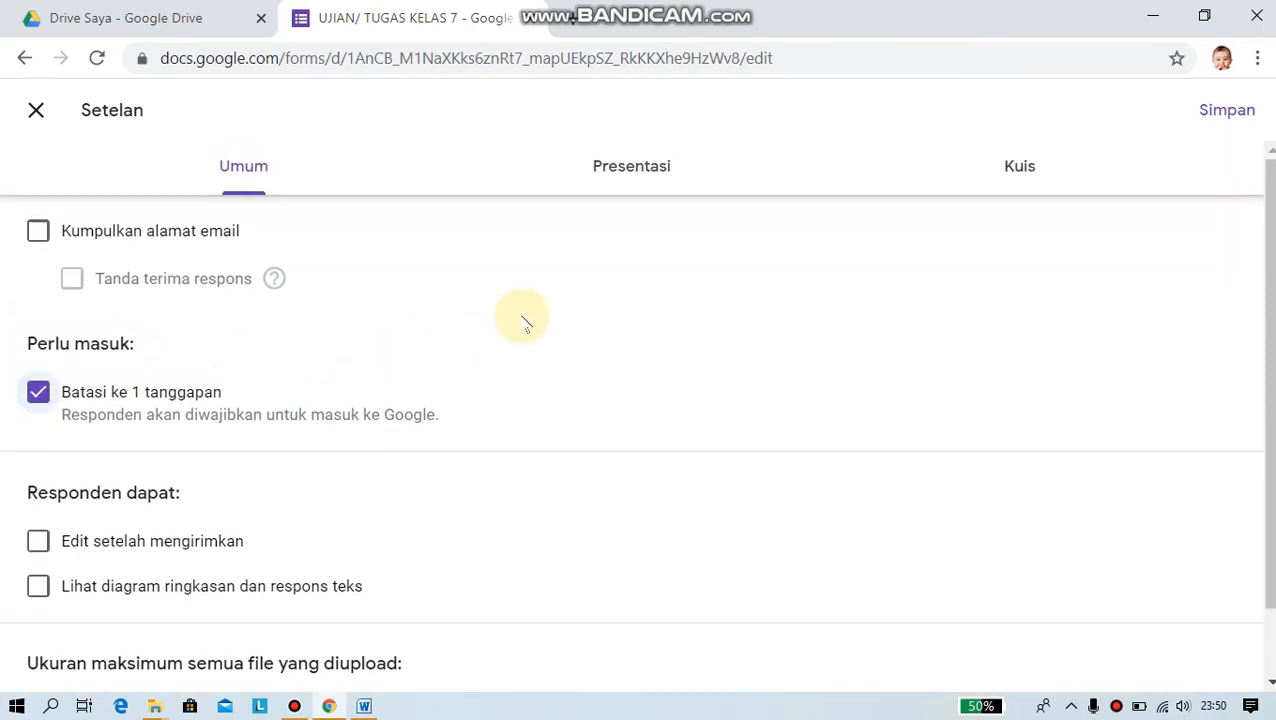
pyautogui.click(629, 172)
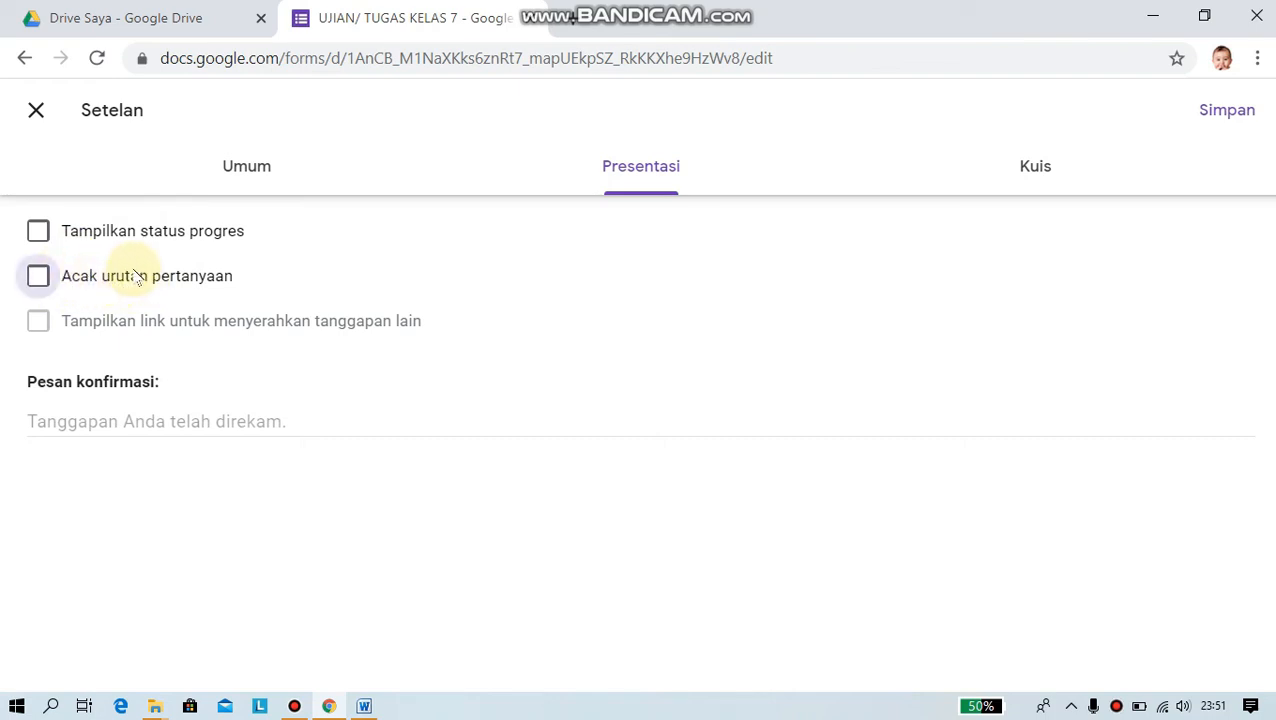
# - Bring up the Kuis settings, showing quiz mode on and grades released after each submission
pyautogui.click(1032, 175)
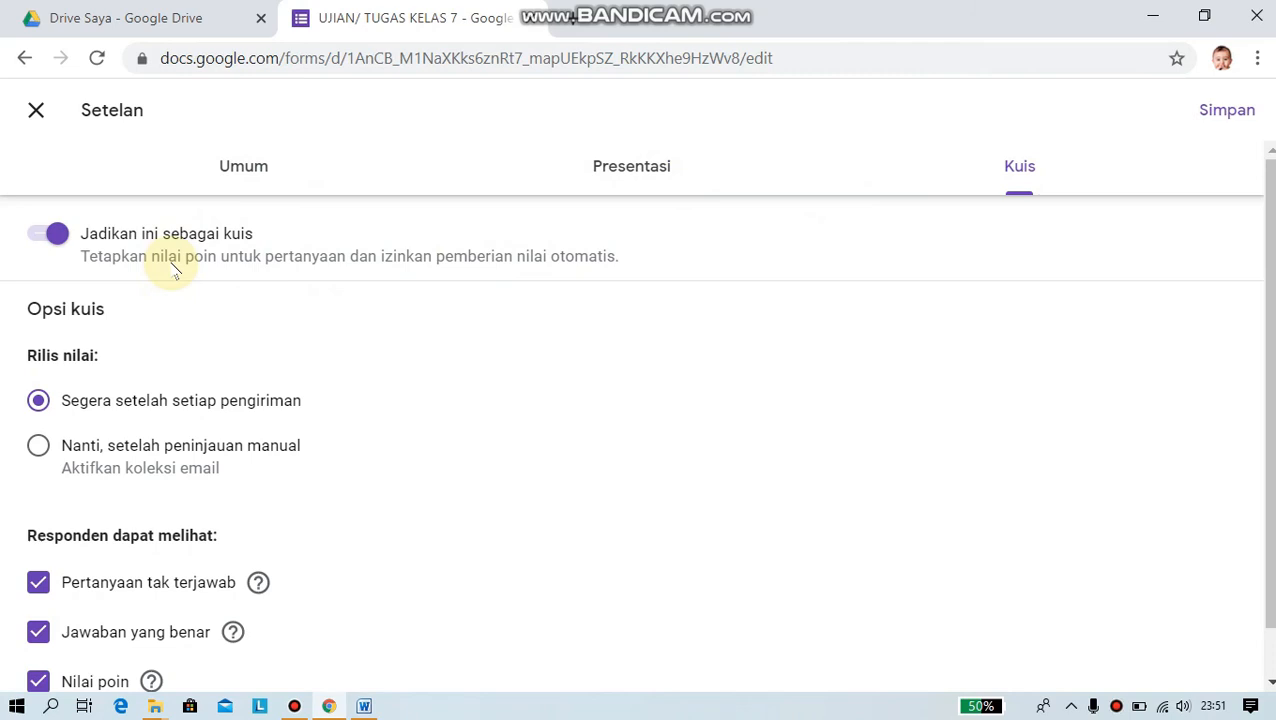
# - Uncheck 'Pertanyaan tak terjawab', 'Jawaban yang benar' and 'Nilai poin' so respondents don't see them
pyautogui.scroll(-1, 373, 337)
pyautogui.scroll(1, 373, 337)
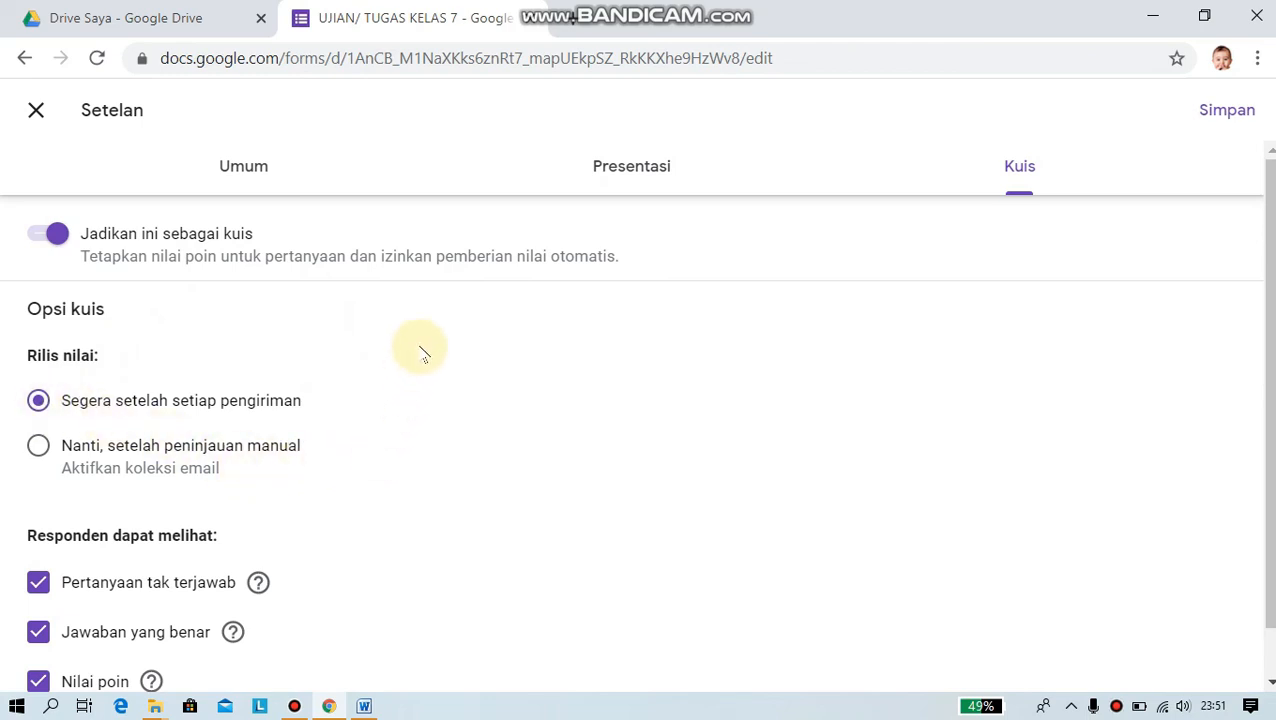
pyautogui.scroll(-1, 370, 370)
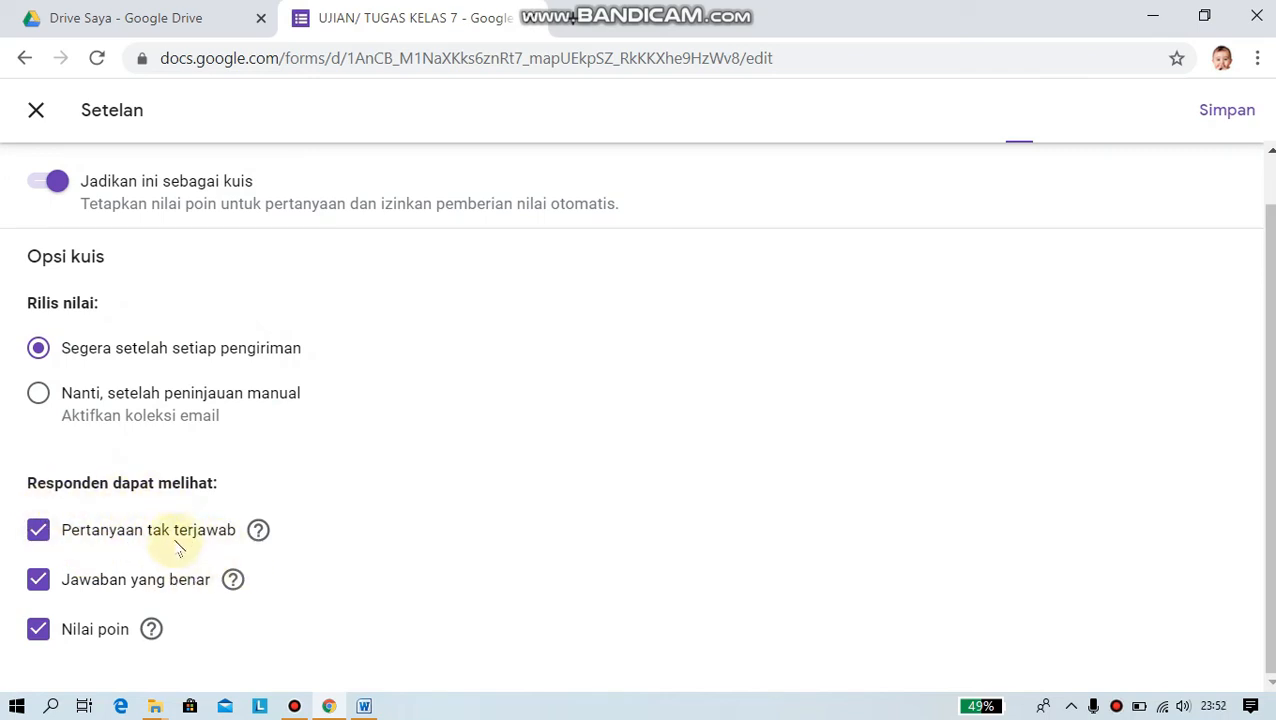
pyautogui.click(37, 529)
pyautogui.click(38, 579)
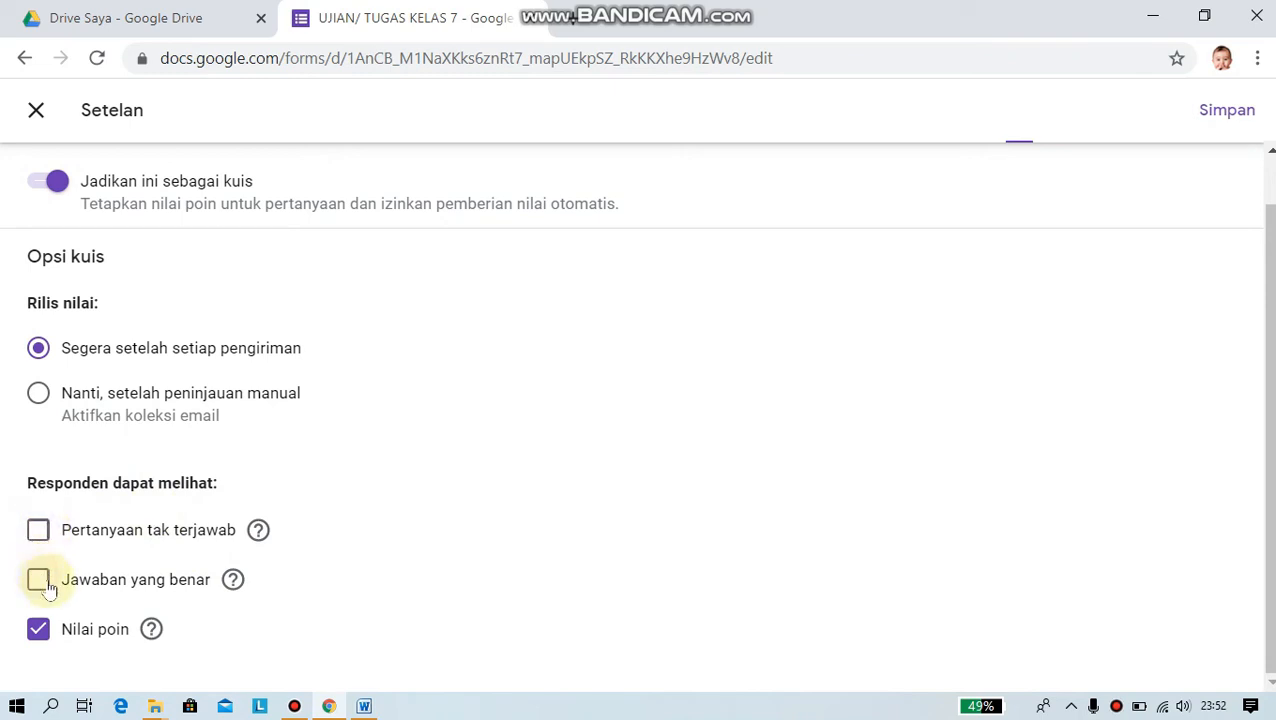
pyautogui.click(37, 628)
pyautogui.scroll(1, 686, 392)
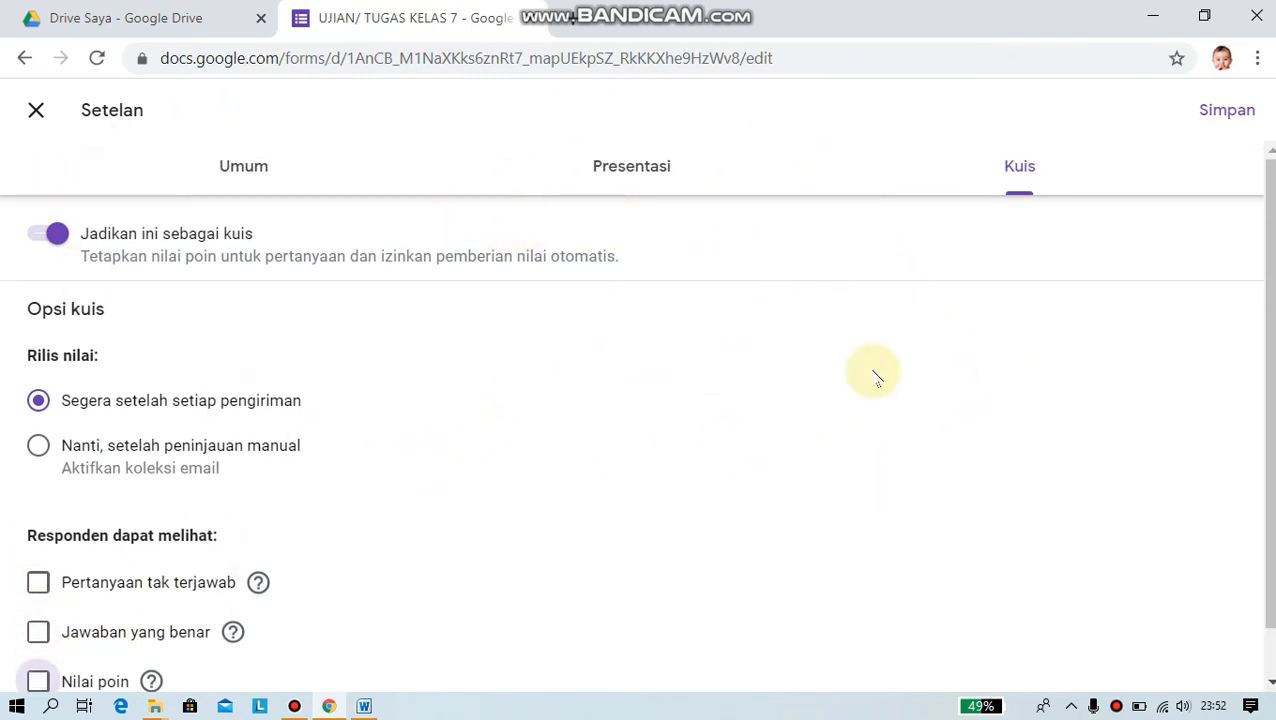
# - Save the settings with Simpan and return to the 50-point form editor
pyautogui.click(1221, 114)
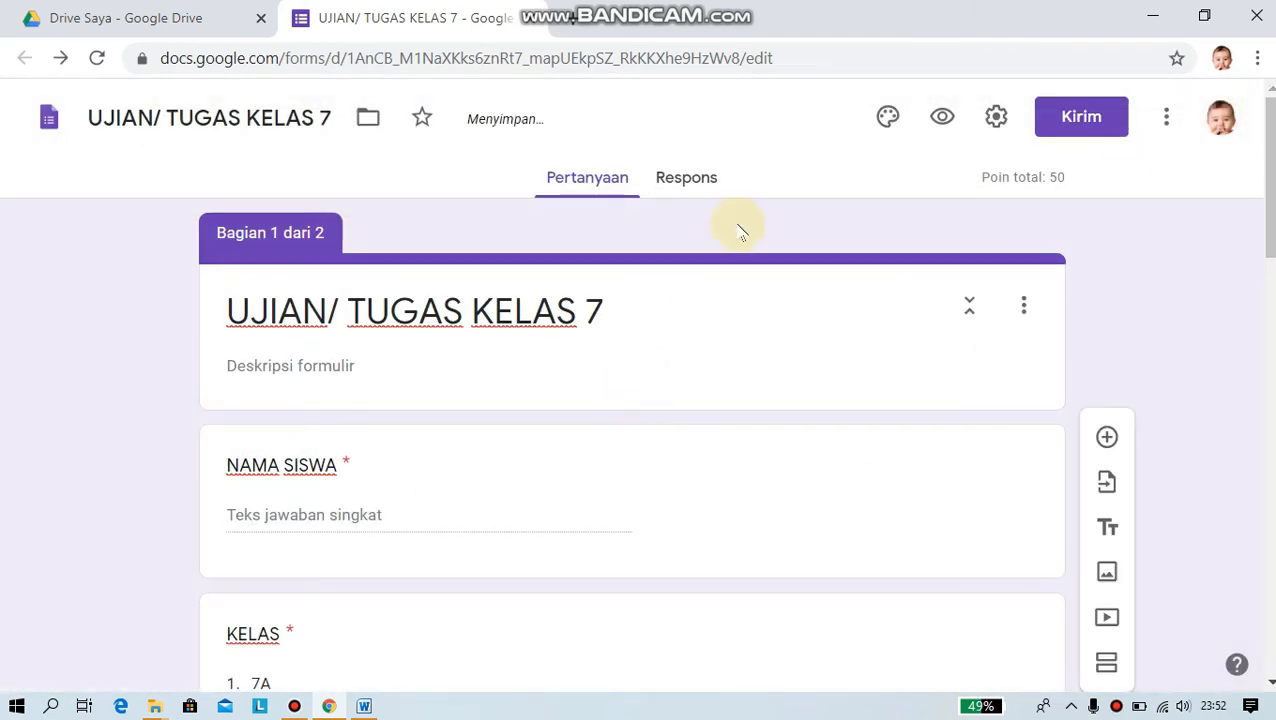
pyautogui.scroll(-3, 749, 251)
pyautogui.scroll(3, 730, 290)
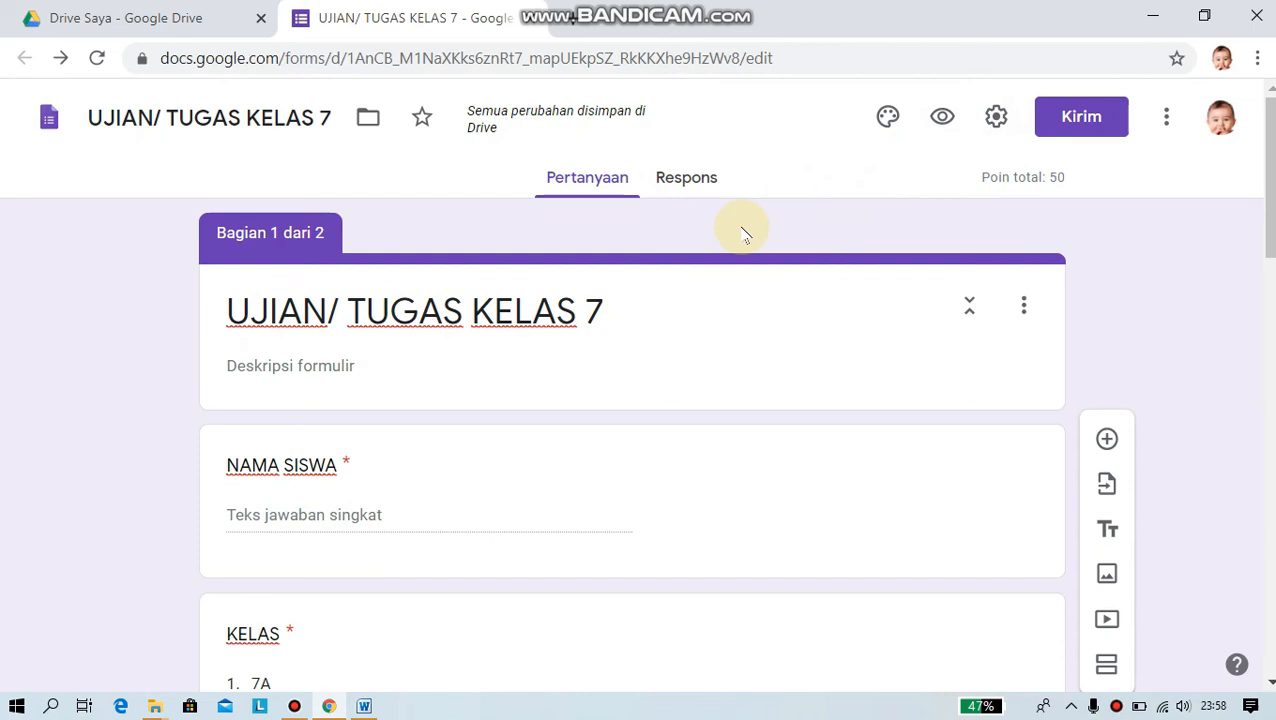
pyautogui.click(1078, 121)
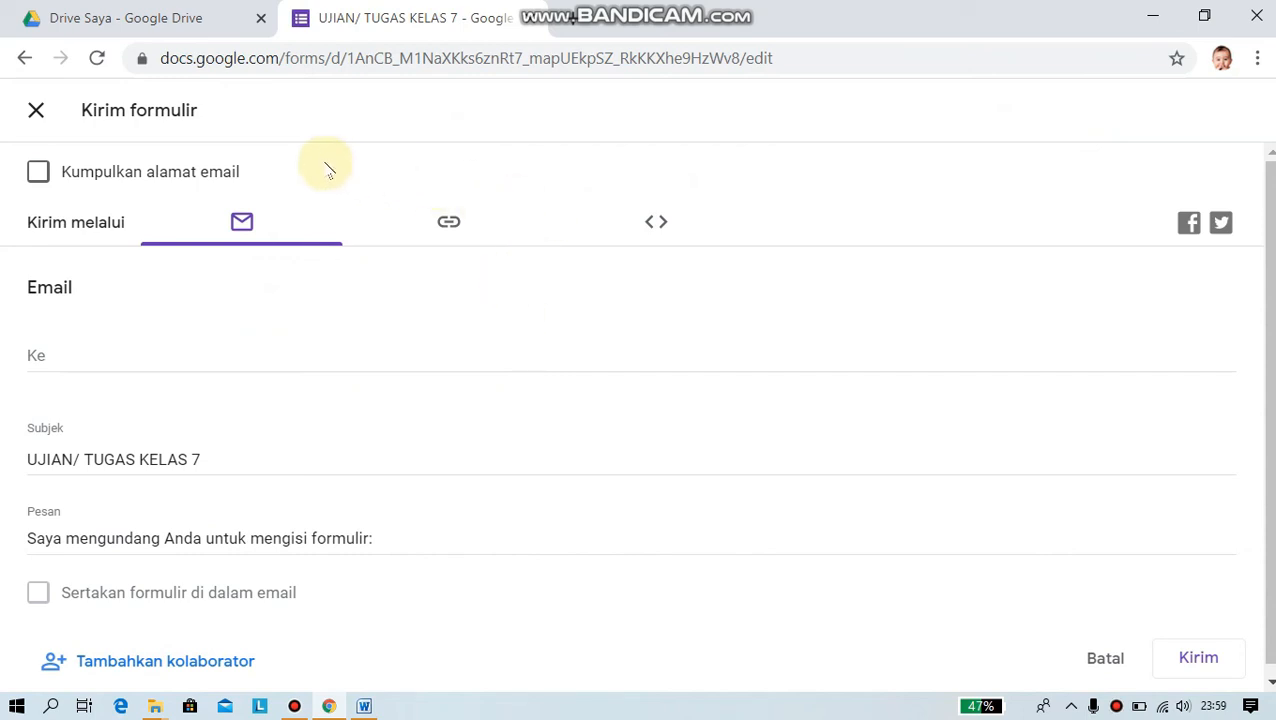
pyautogui.click(451, 224)
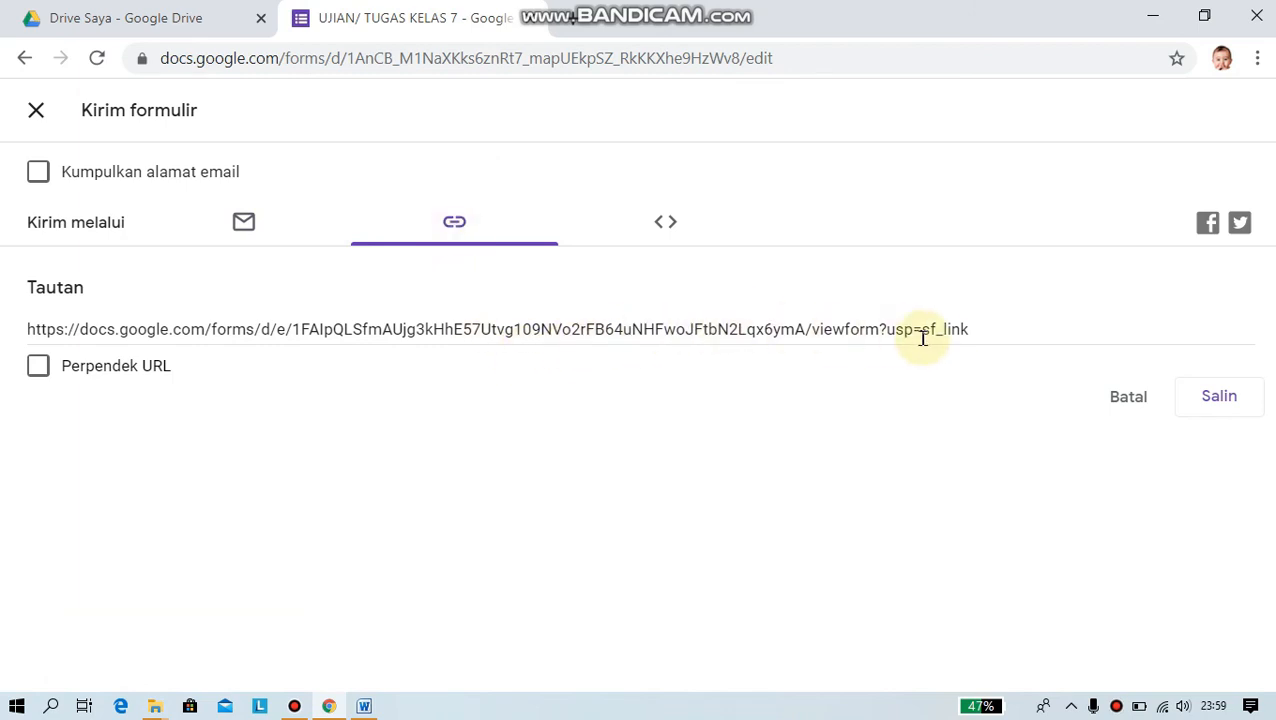
pyautogui.click(968, 332)
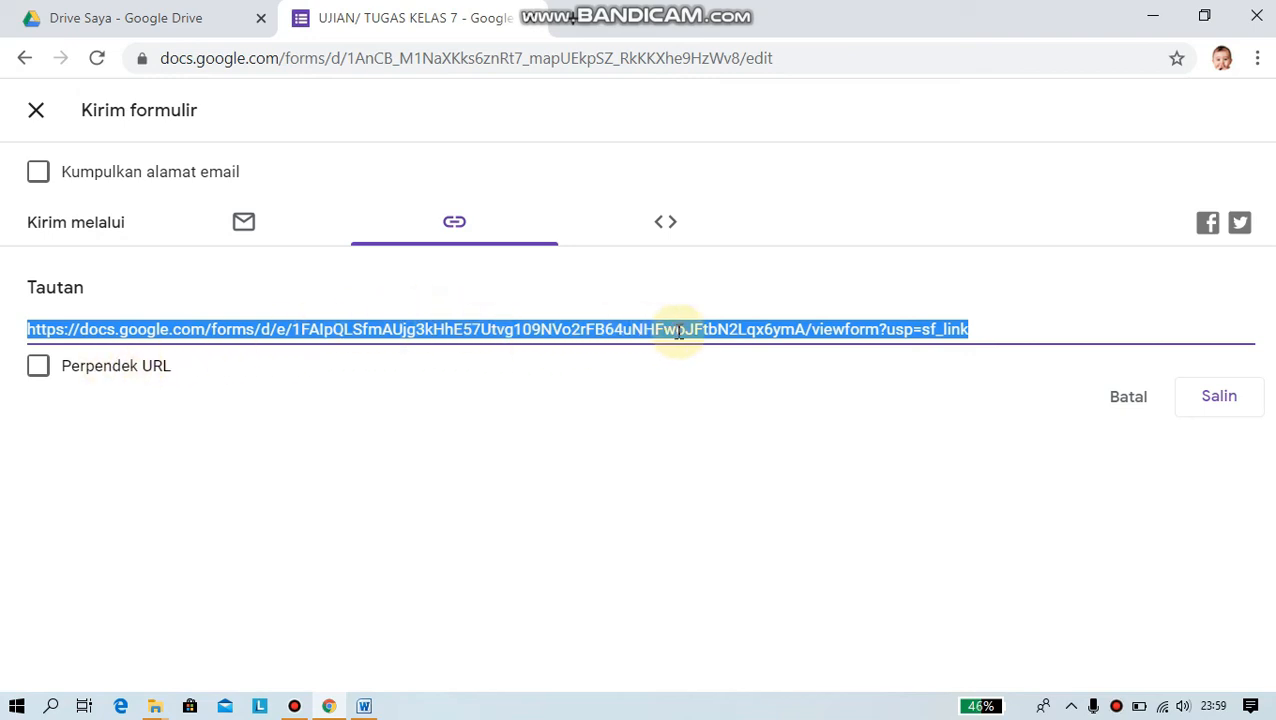
pyautogui.click(38, 366)
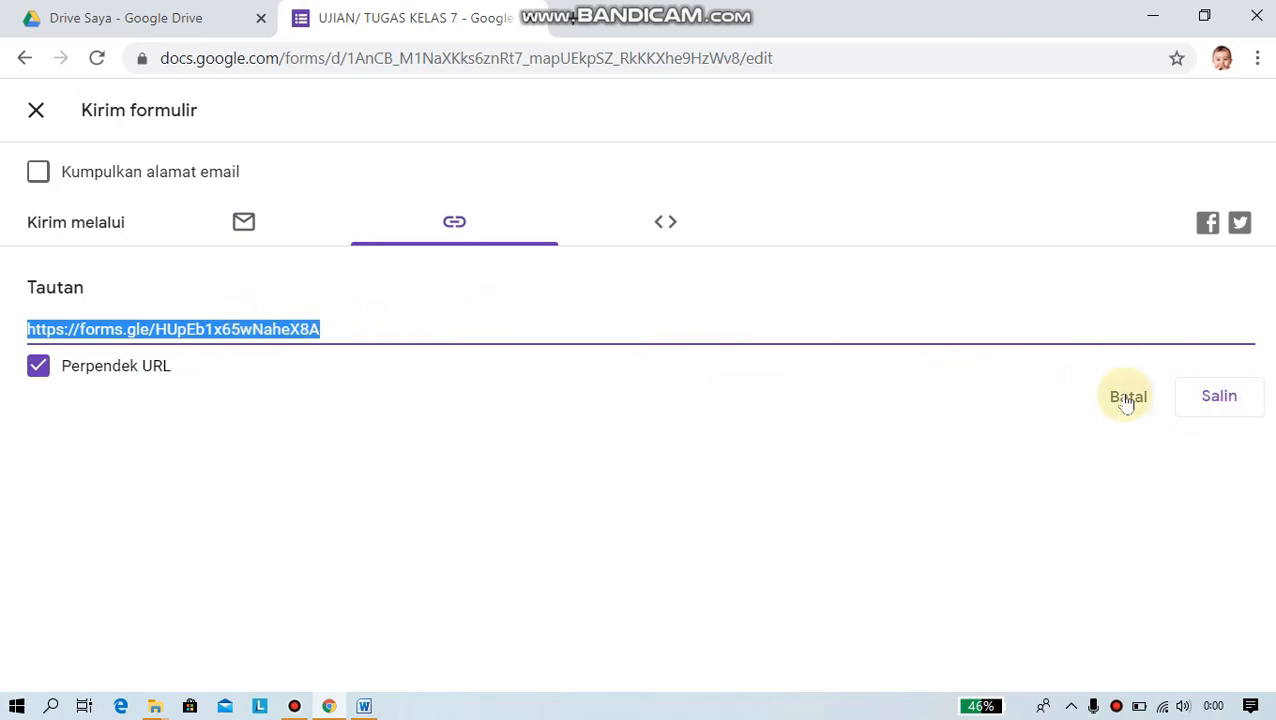
pyautogui.click(1222, 400)
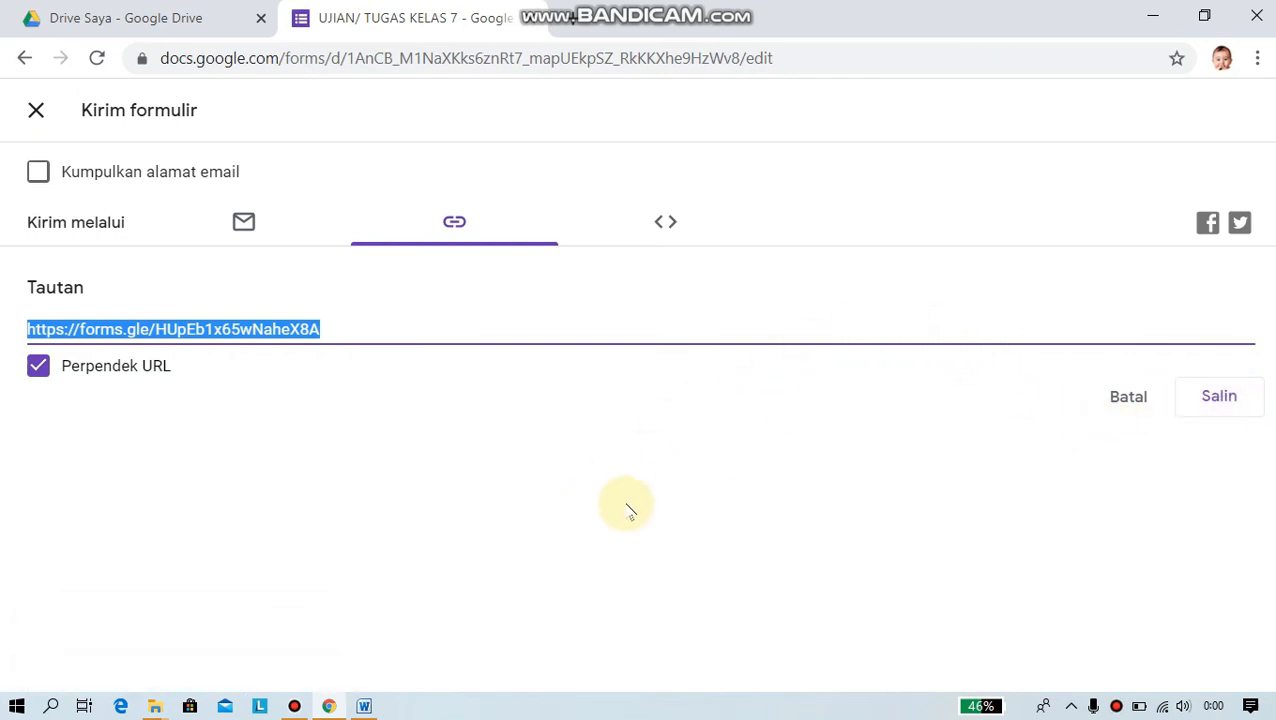
# - Paste the short link as plain text on a new line below item 4 in Word, then return to Chrome
pyautogui.click(365, 706)
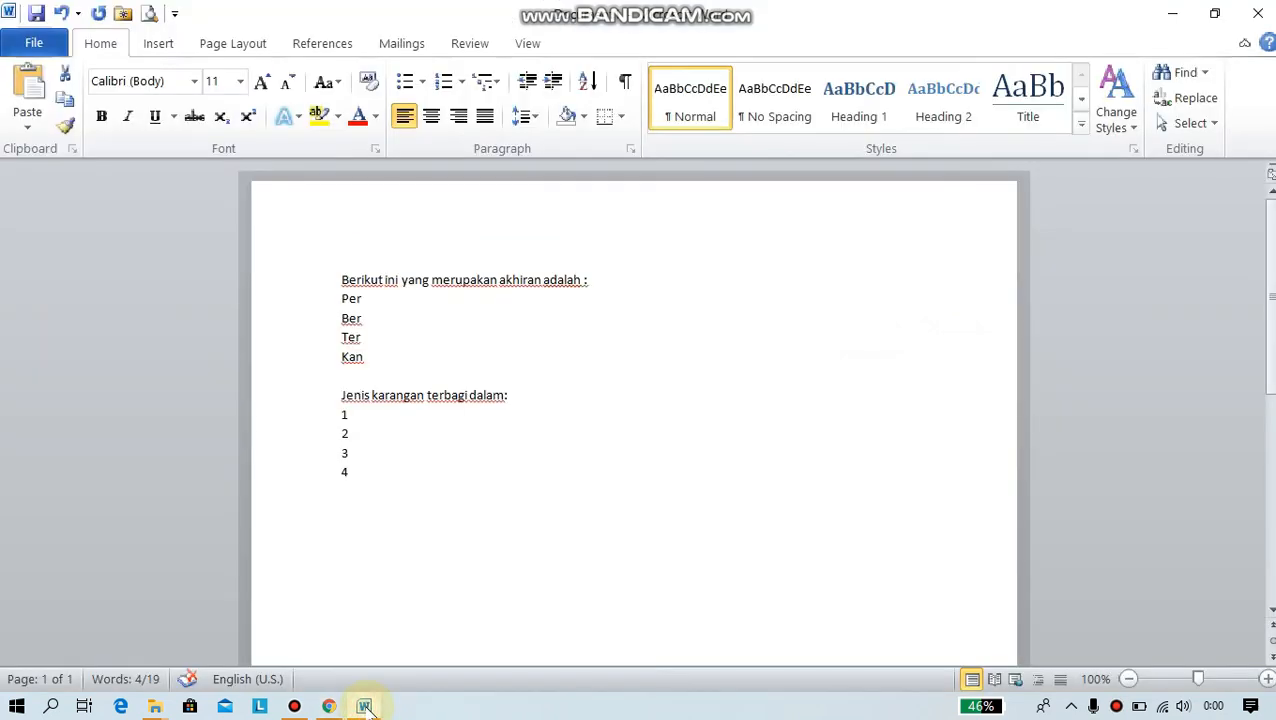
pyautogui.click(413, 523)
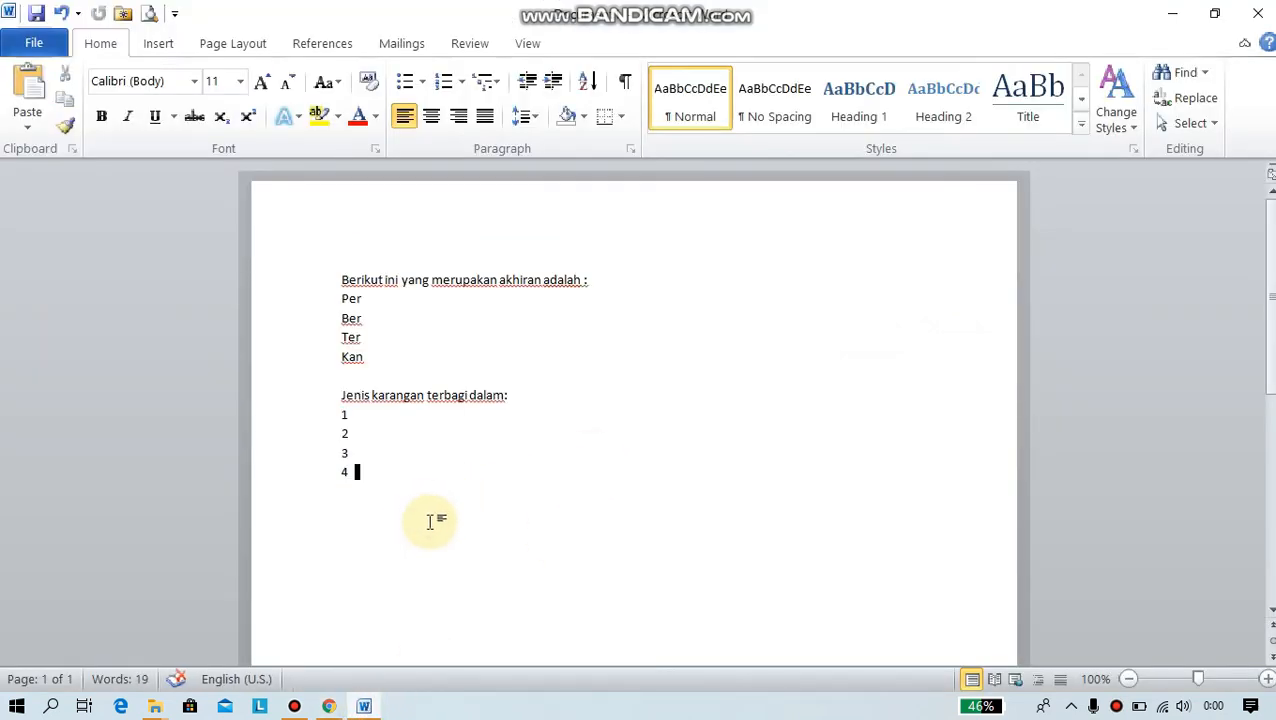
pyautogui.click(397, 493)
pyautogui.click(367, 537)
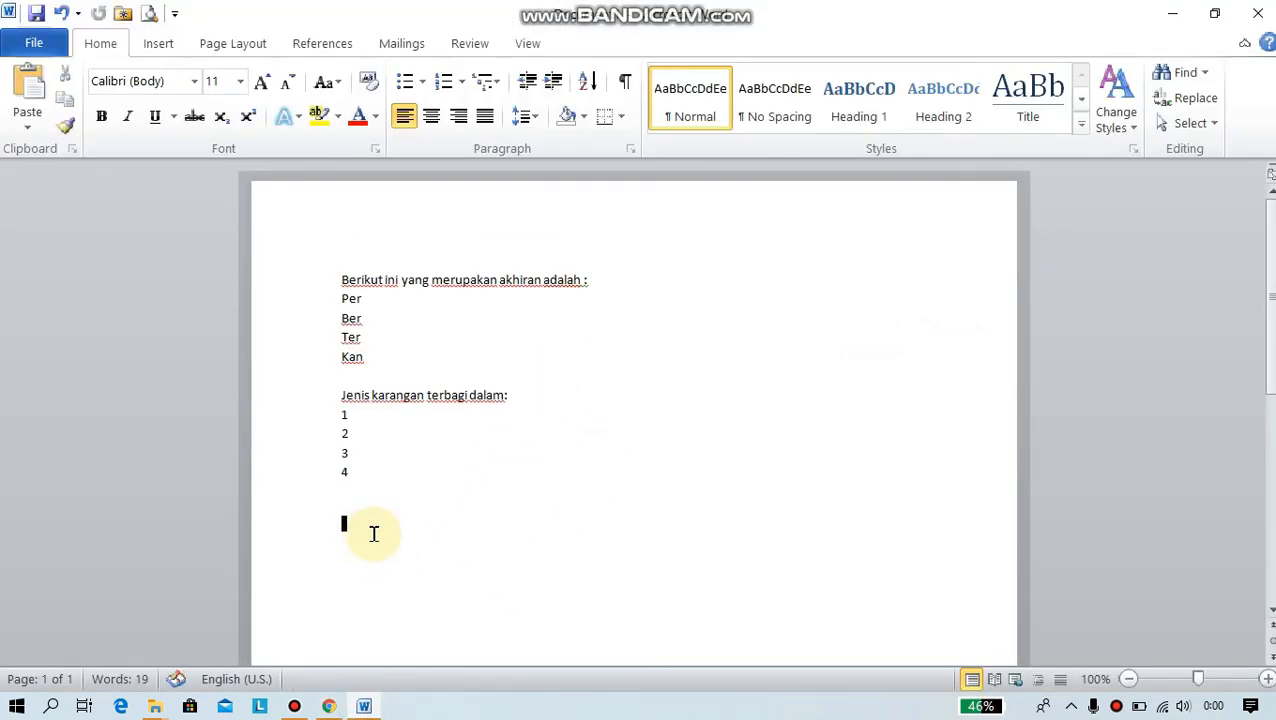
pyautogui.rightClick(395, 492)
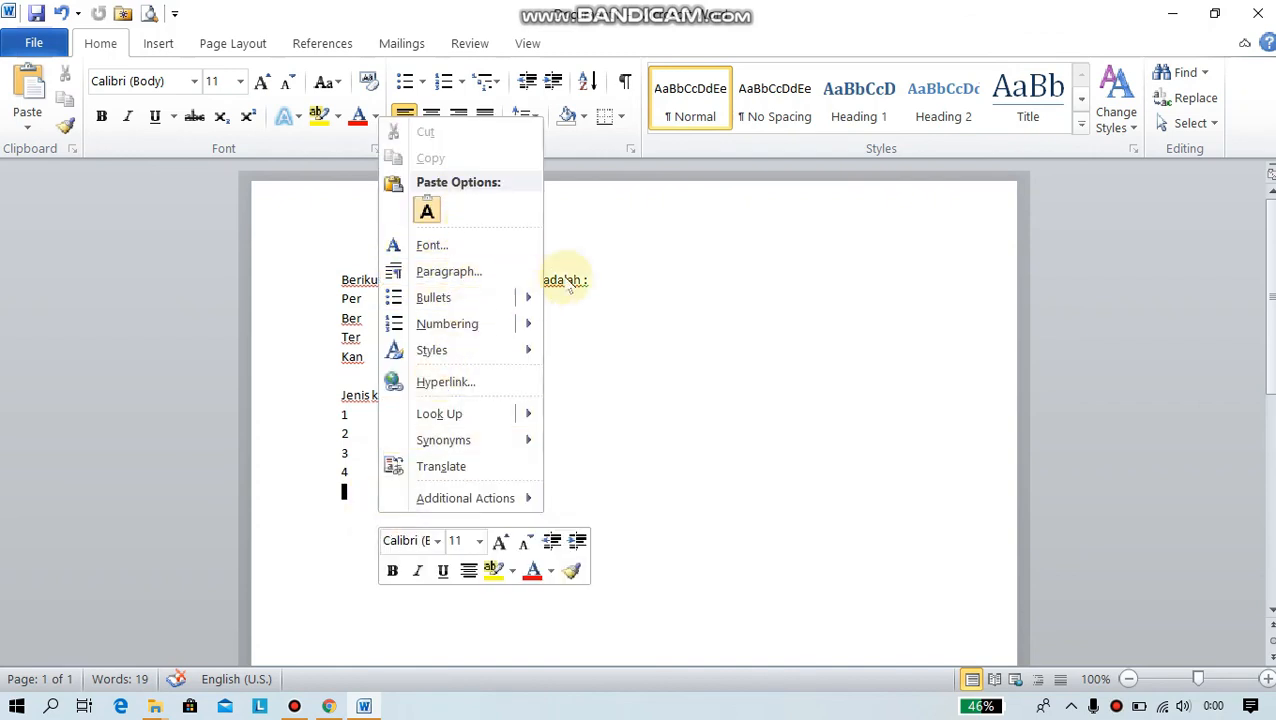
pyautogui.moveTo(460, 348)
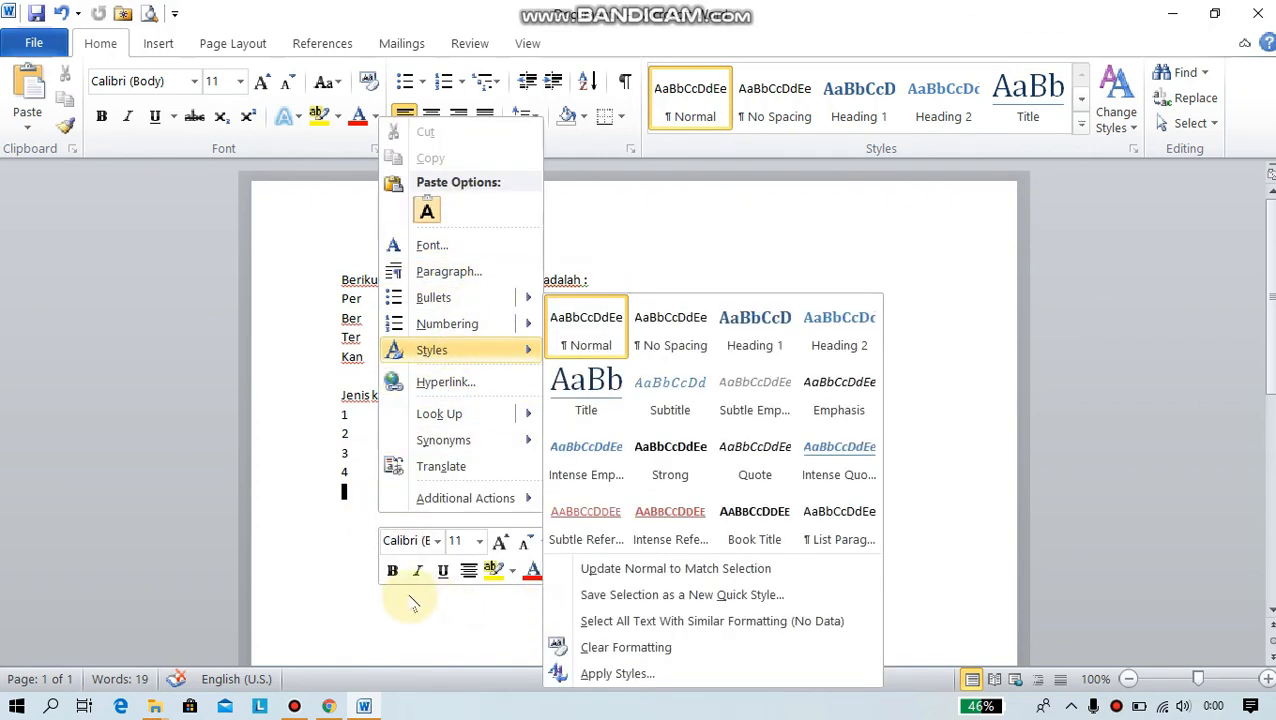
pyautogui.click(427, 210)
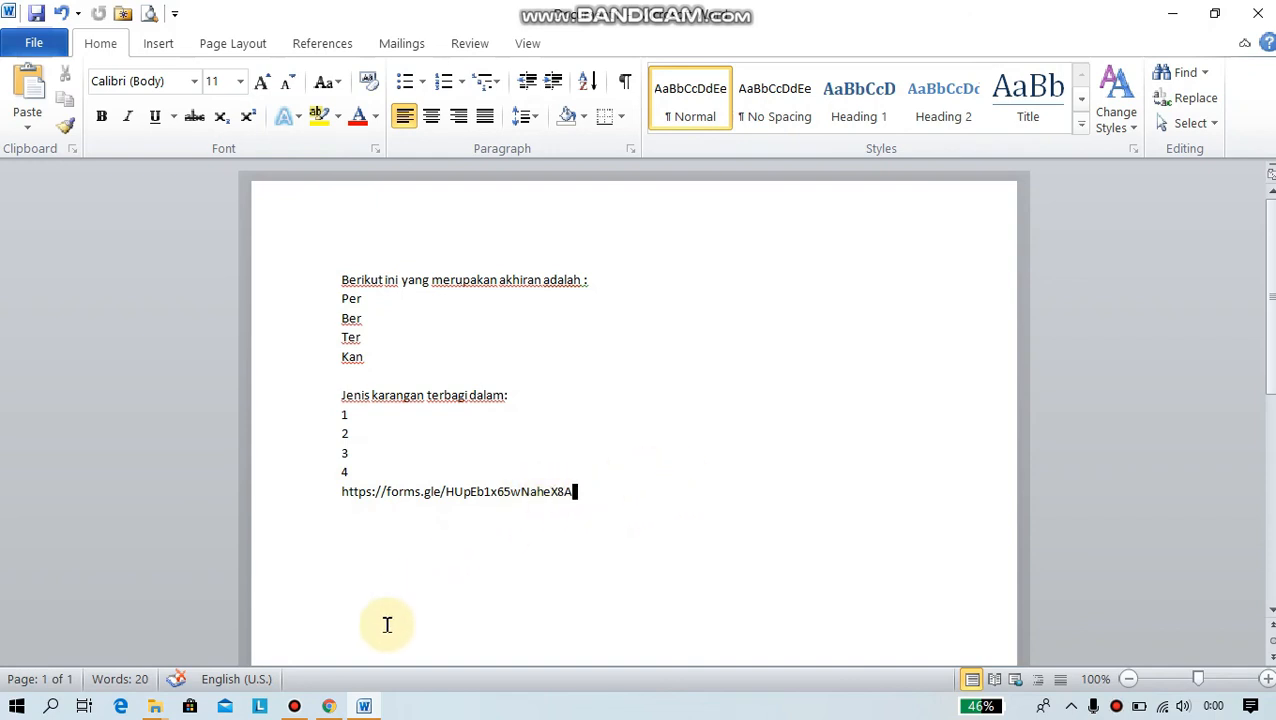
pyautogui.click(330, 707)
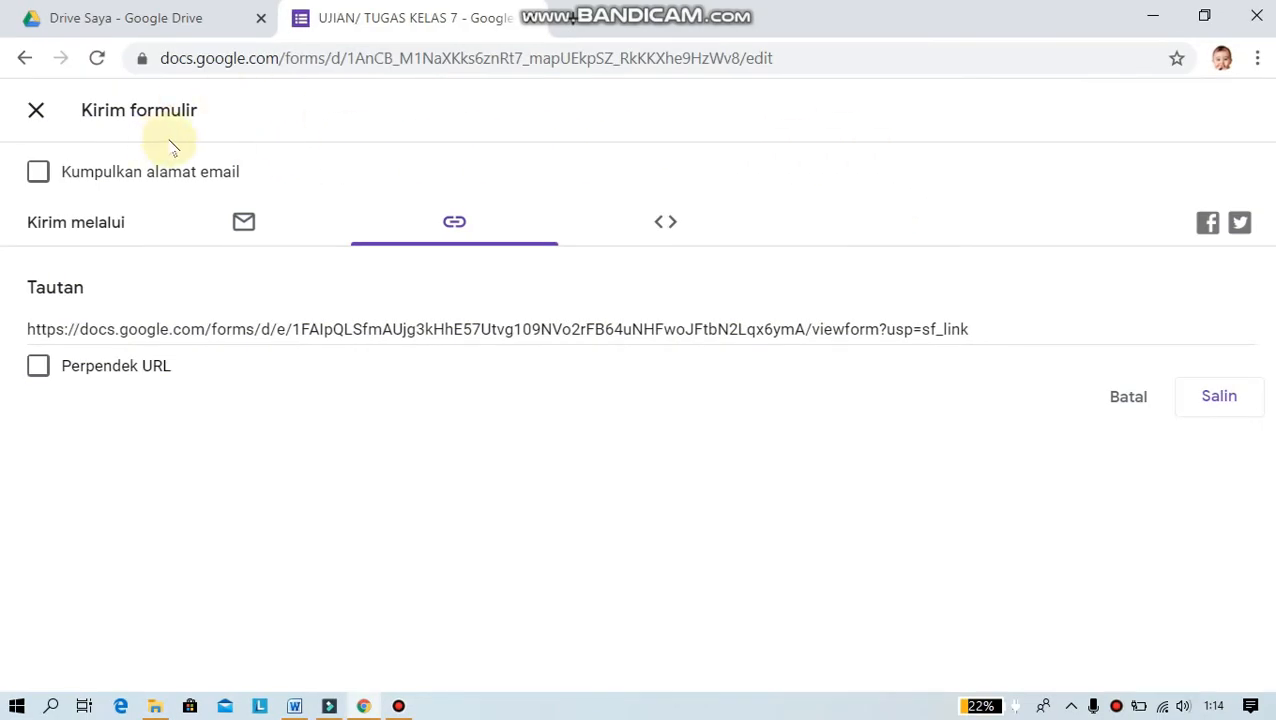
# - Close the Kirim formulir dialog and open a new blank Chrome tab
pyautogui.click(36, 111)
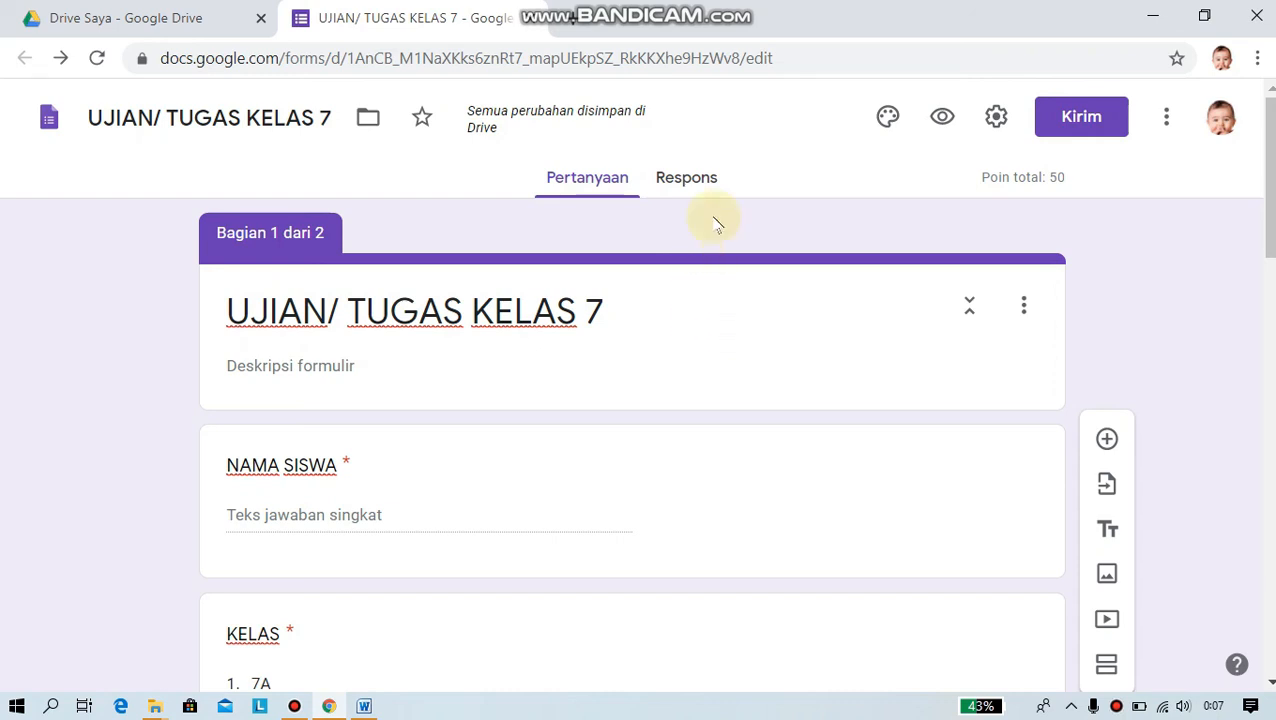
pyautogui.click(578, 26)
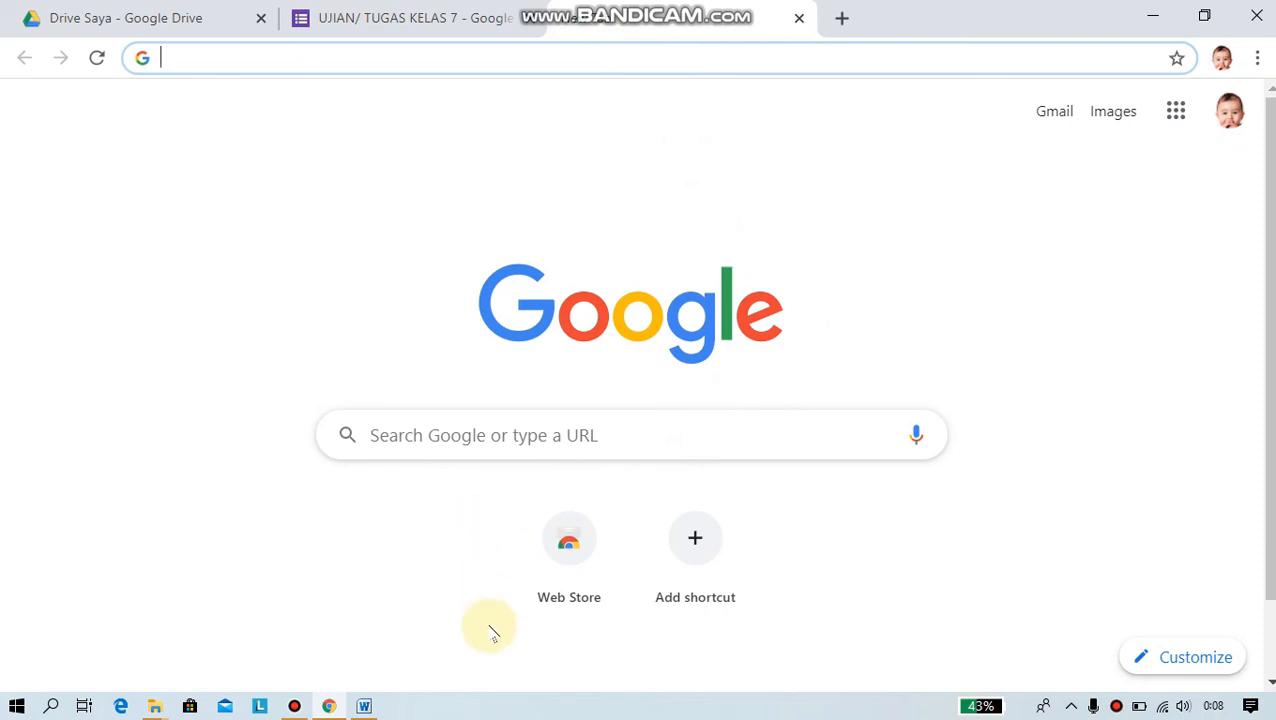
pyautogui.click(365, 706)
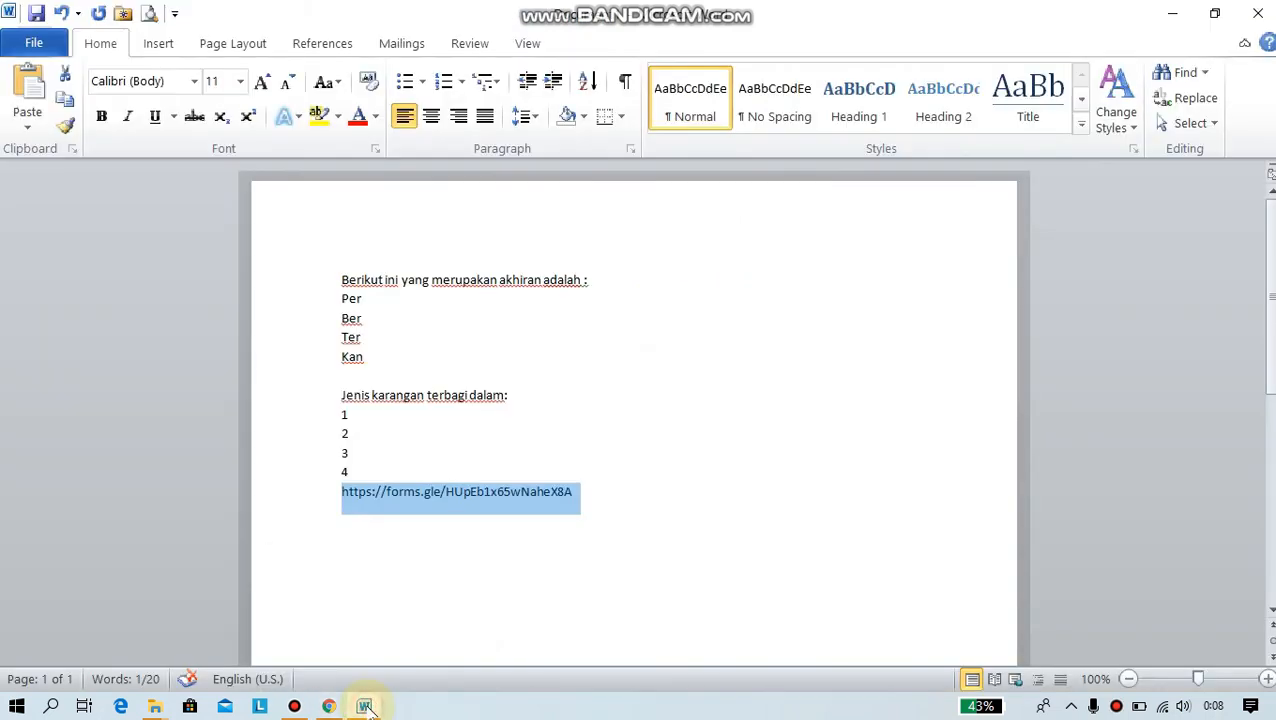
pyautogui.click(594, 489)
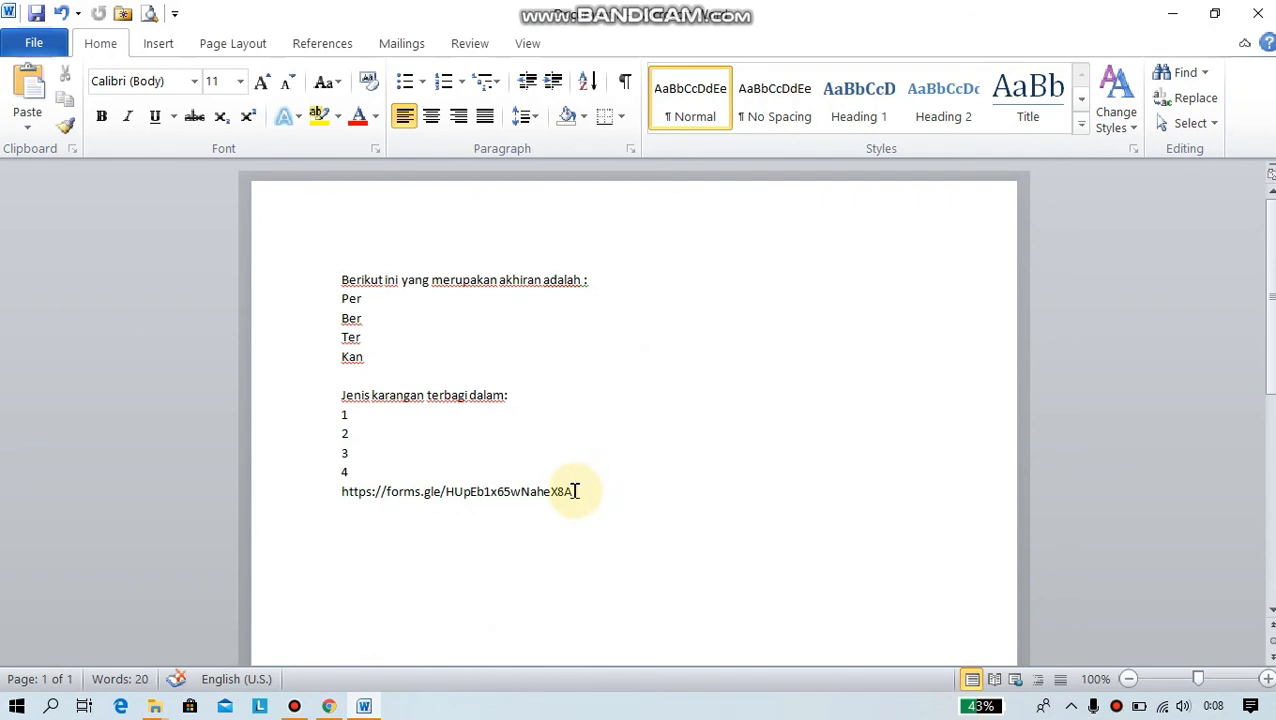
pyautogui.moveTo(575, 491); pyautogui.dragTo(330, 490)
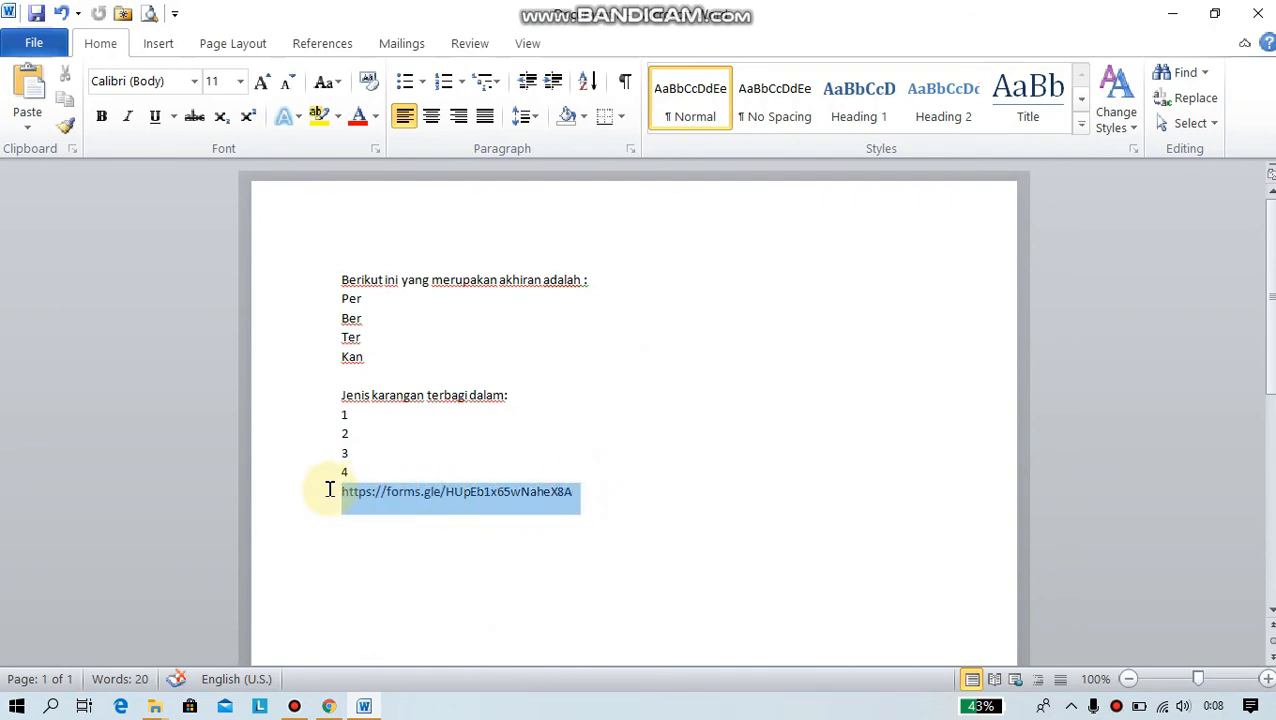
pyautogui.rightClick(425, 497)
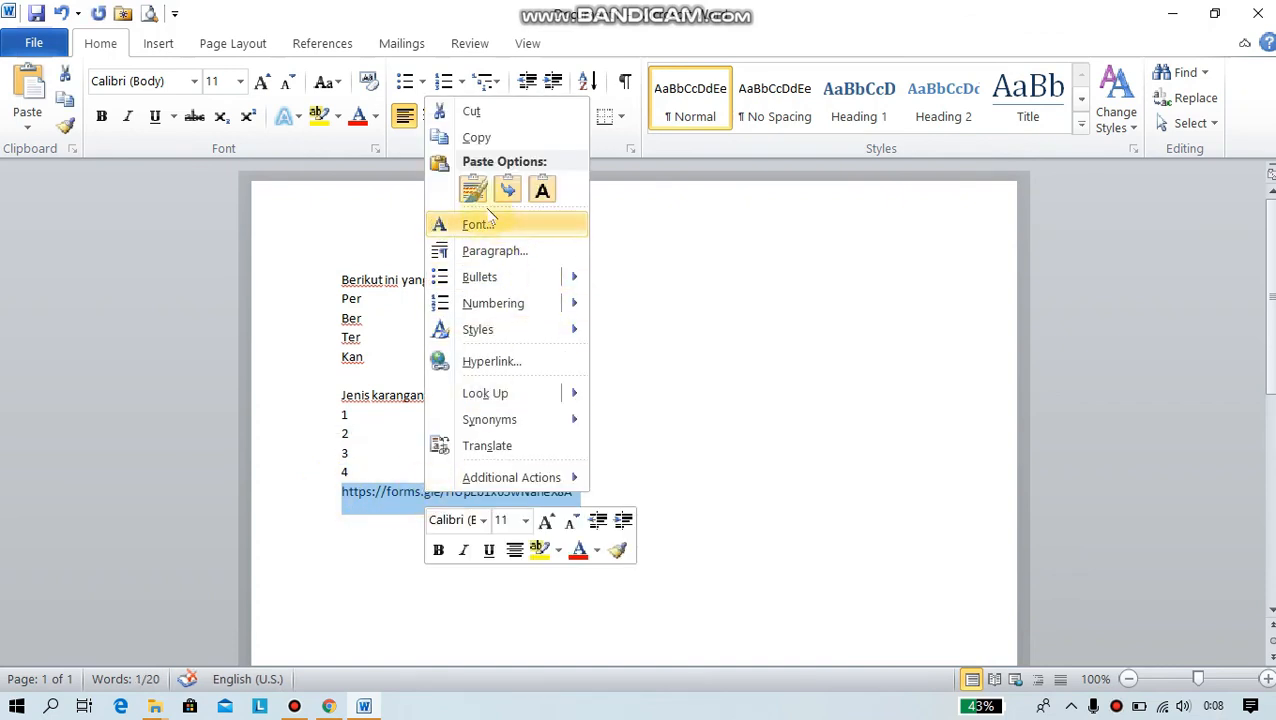
pyautogui.click(477, 146)
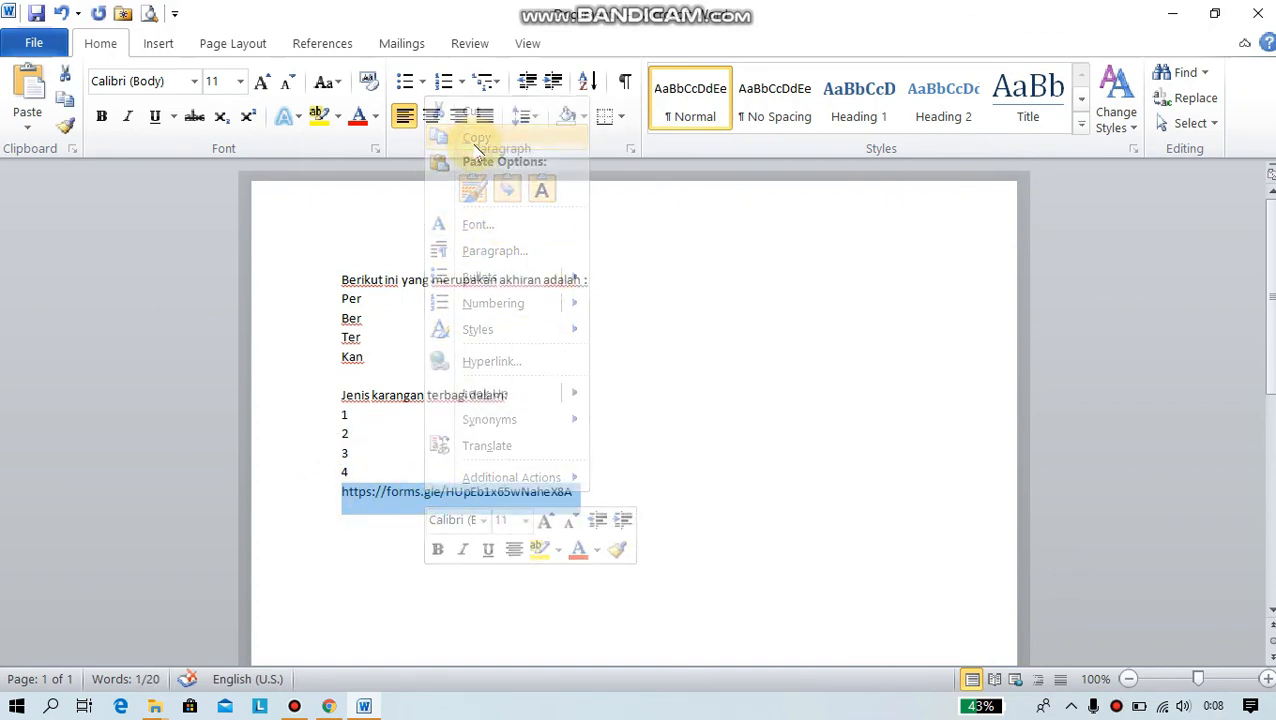
pyautogui.click(330, 706)
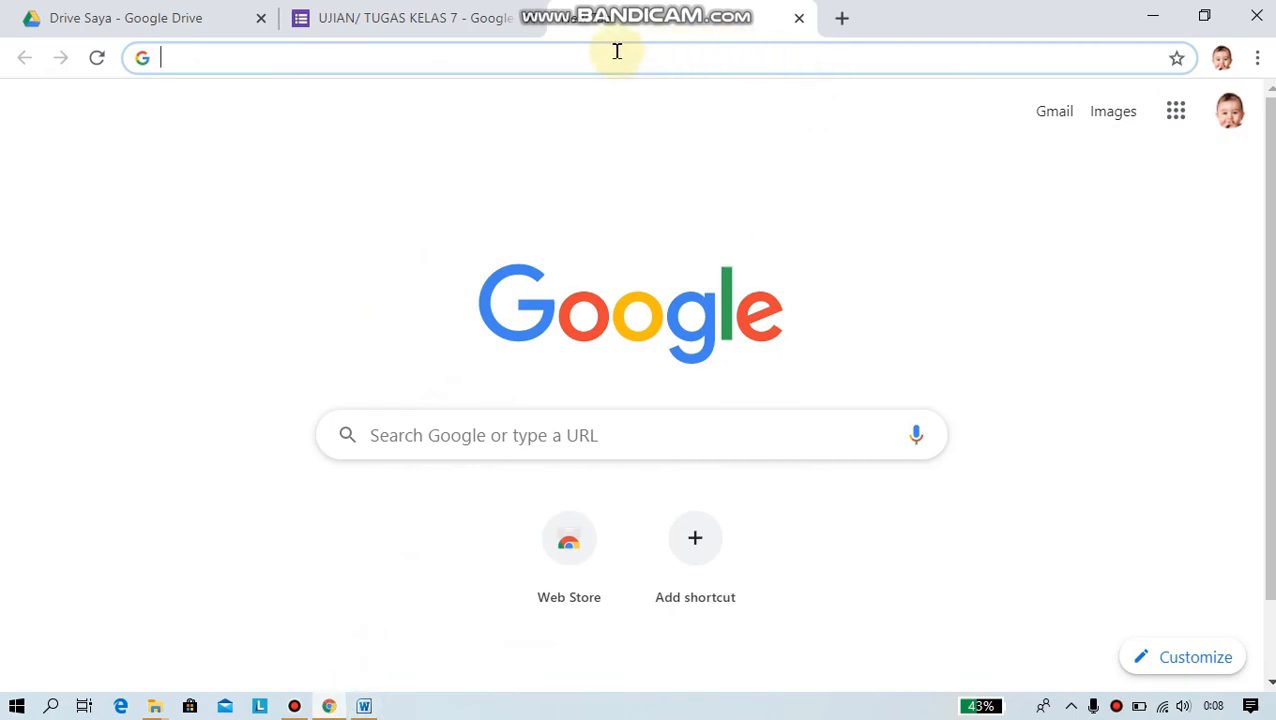
# - Paste the forms.gle short link into the new tab's address bar and load it
pyautogui.click(197, 59)
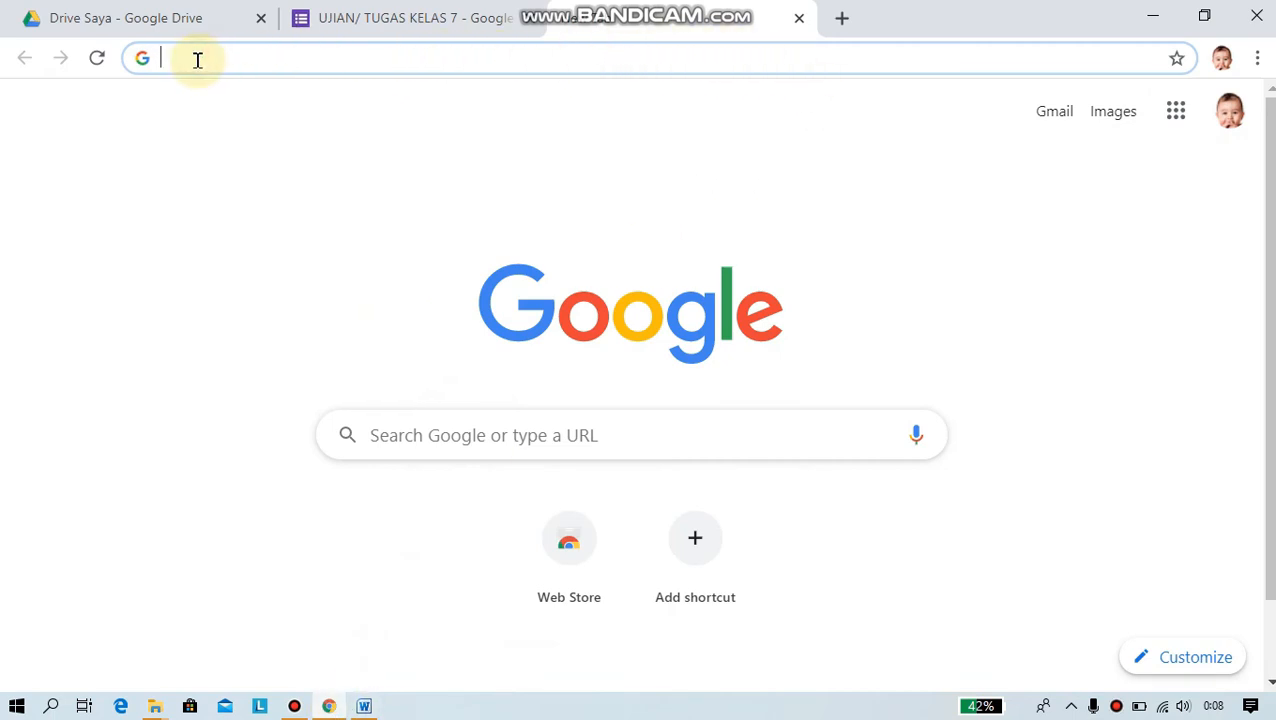
pyautogui.rightClick(197, 60)
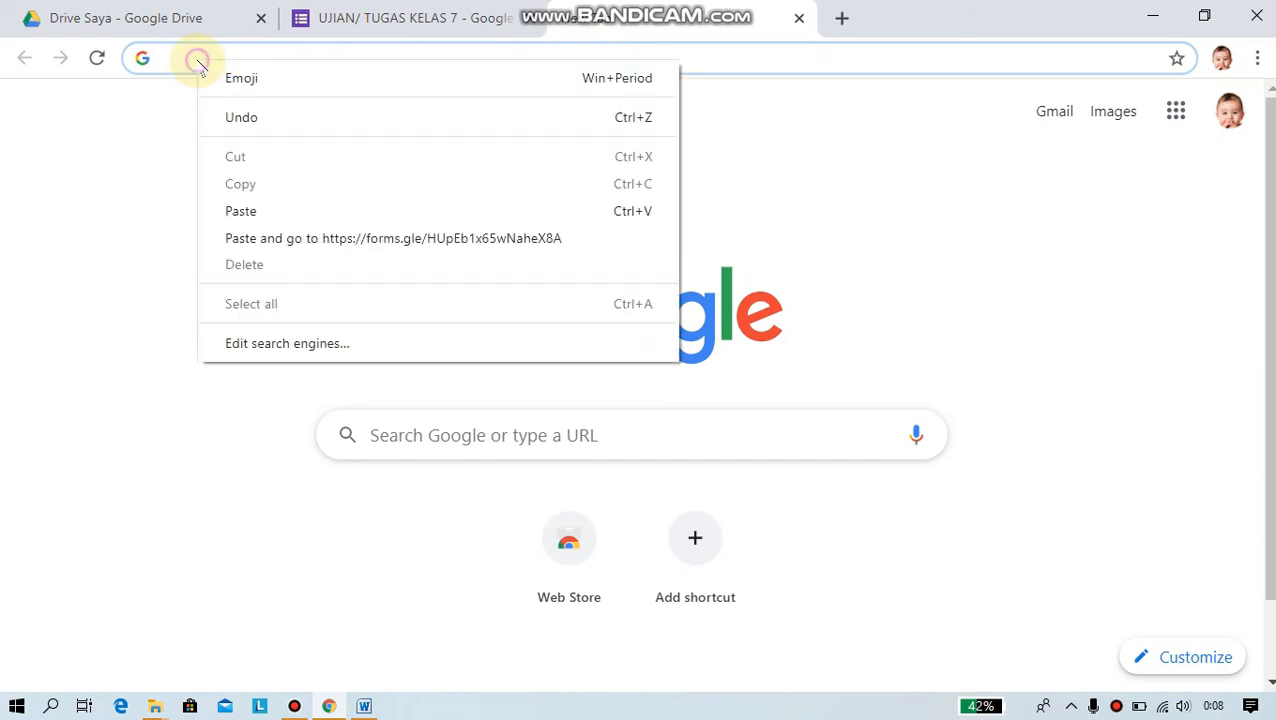
pyautogui.click(262, 213)
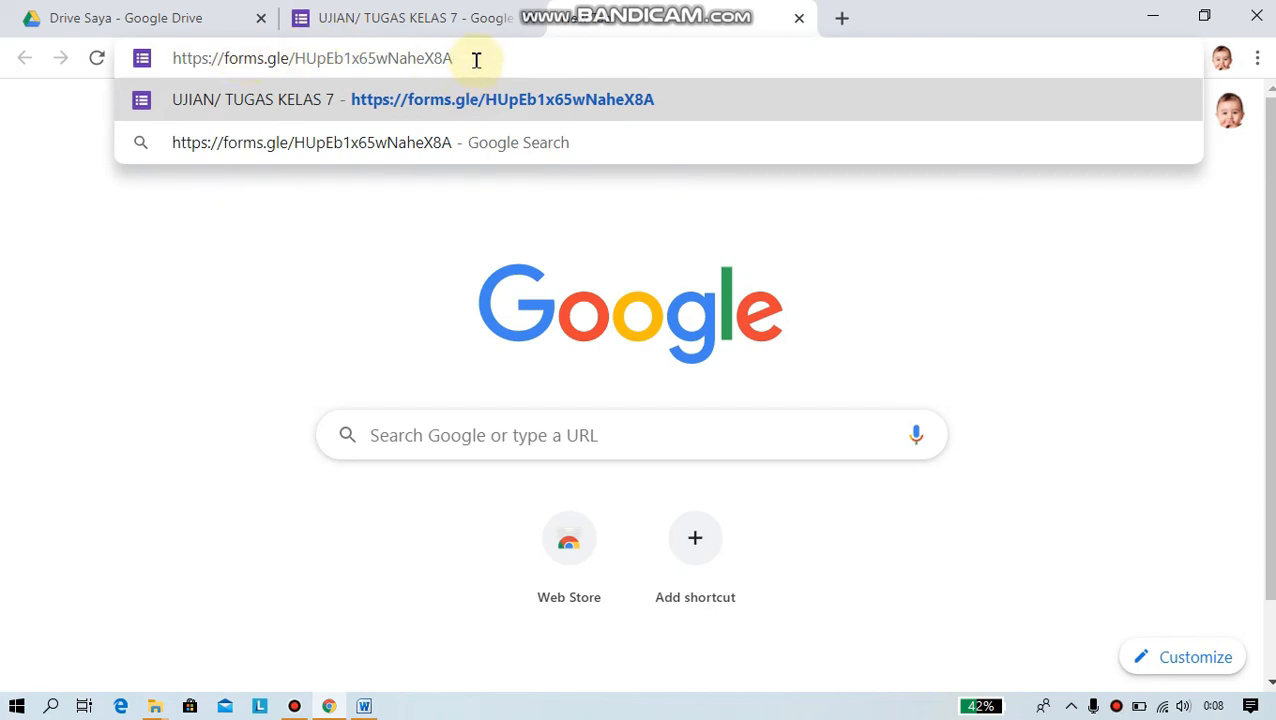
pyautogui.press('Return')
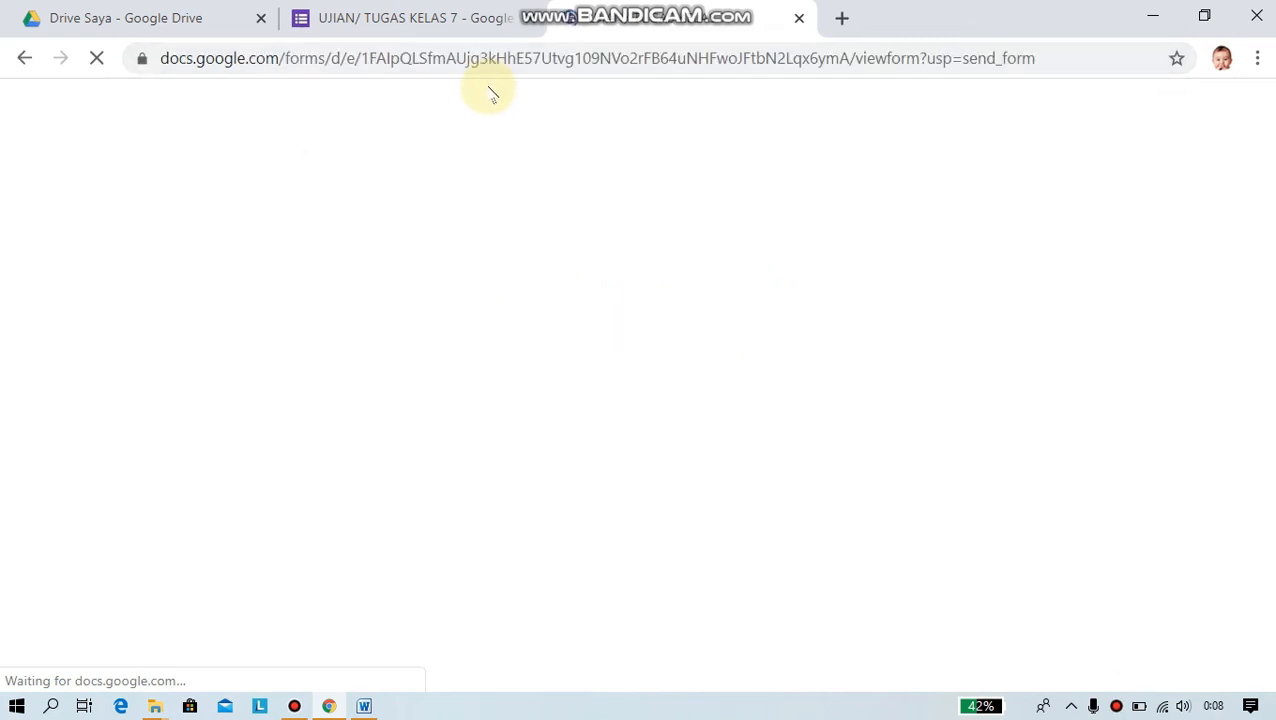
# - As a respondent, enter a student name in NAMA SISWA, choose 7A for KELAS and continue
pyautogui.scroll(-2, 672, 330)
pyautogui.scroll(2, 672, 330)
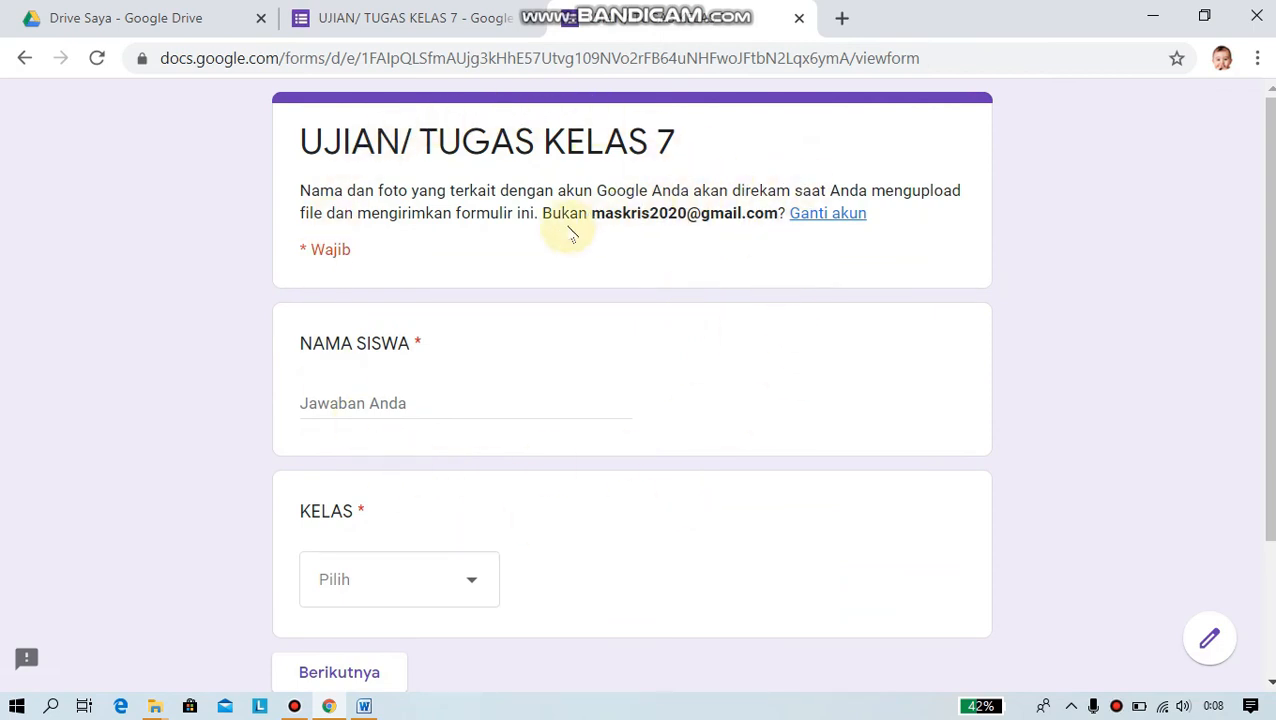
pyautogui.click(385, 402)
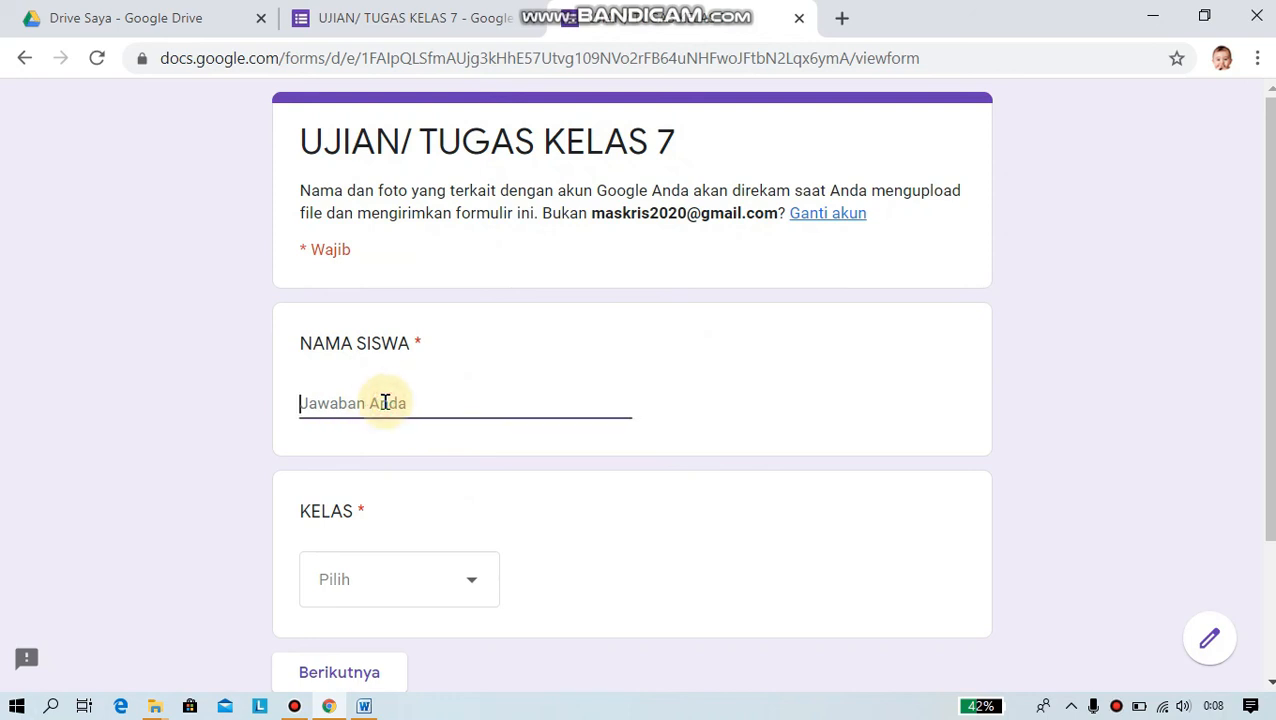
pyautogui.write('An')
pyautogui.click(472, 578)
pyautogui.click(342, 576)
pyautogui.scroll(-2, 647, 436)
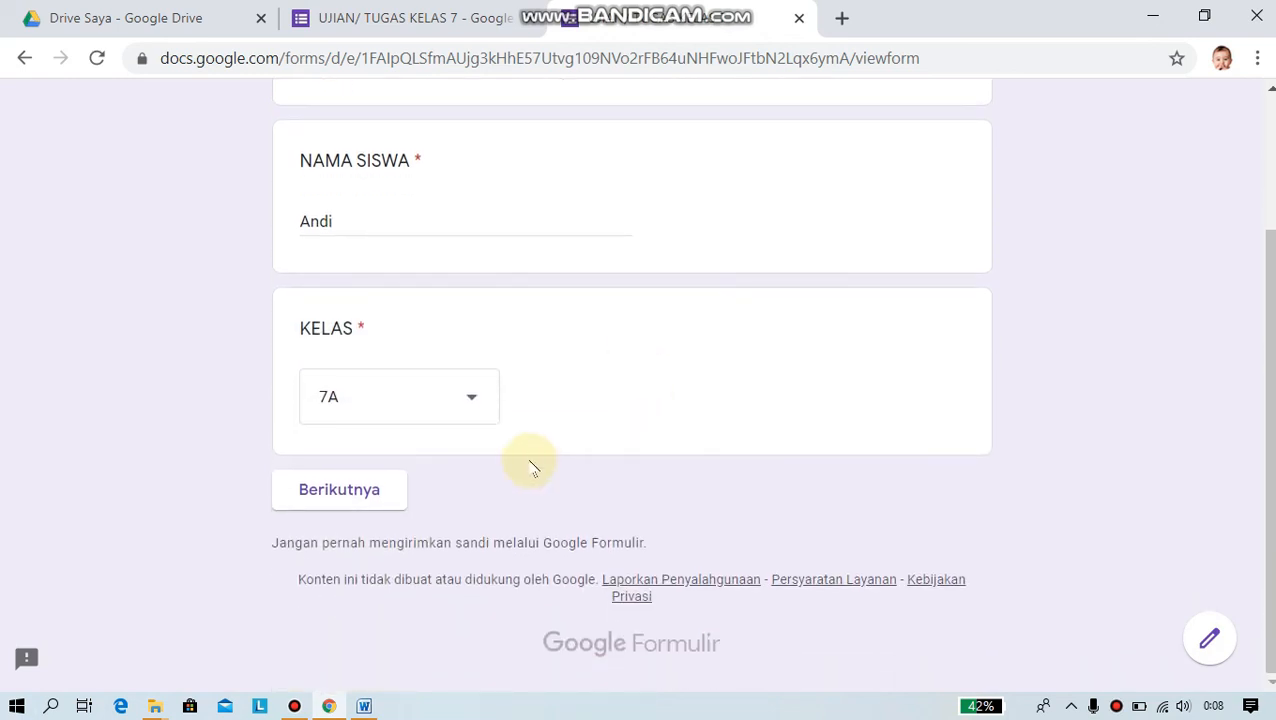
pyautogui.click(343, 492)
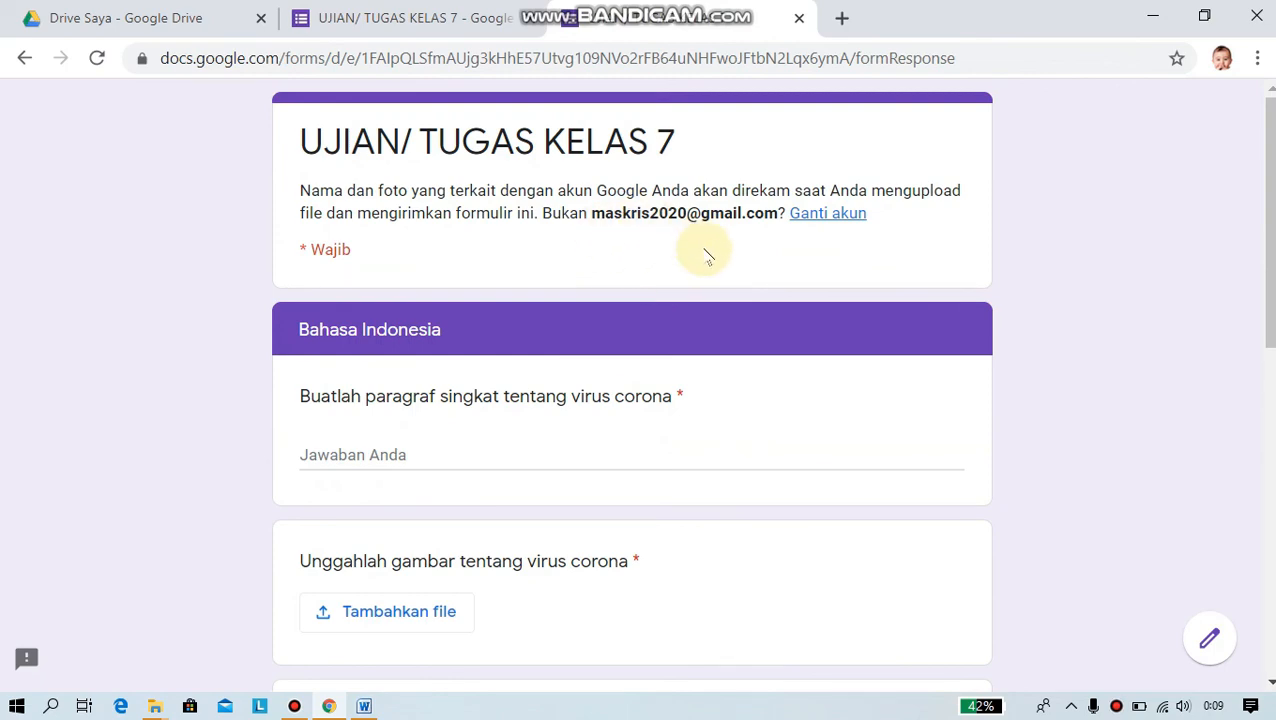
# - Browse the second section's questions, try submitting with answers missing, then close the respondent tab
pyautogui.scroll(-2, 704, 252)
pyautogui.scroll(-6, 720, 290)
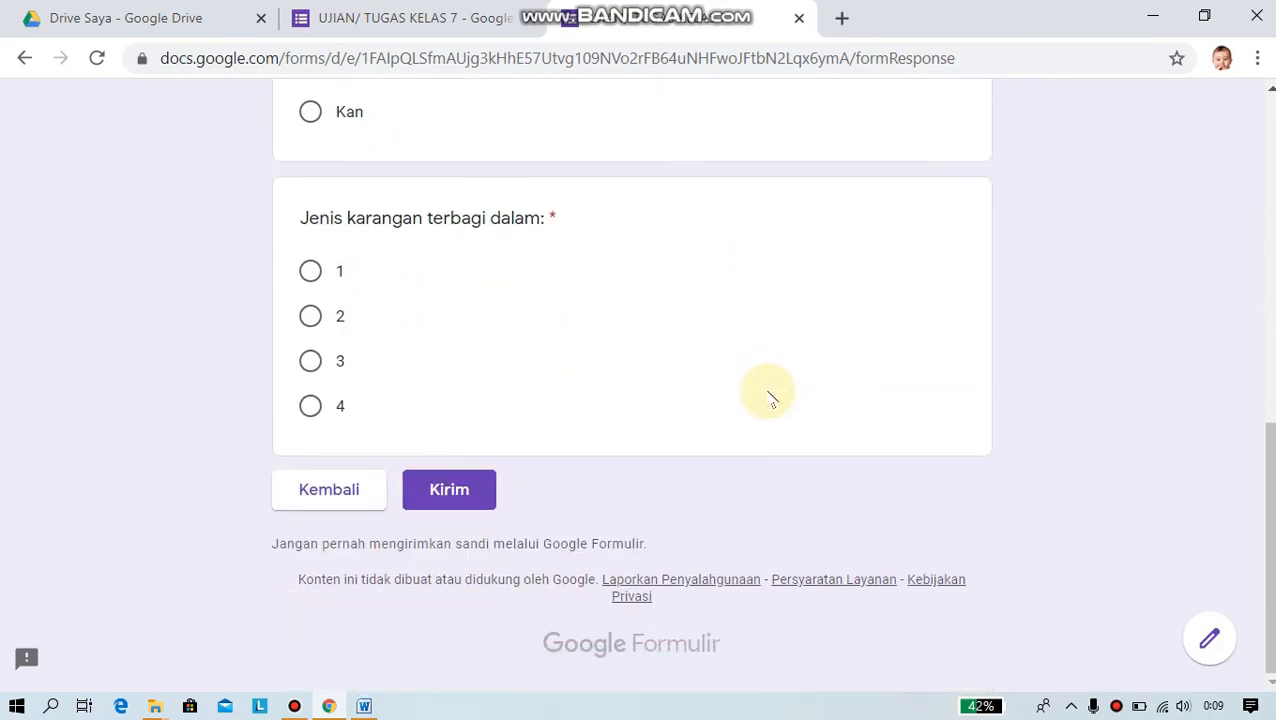
pyautogui.scroll(6, 770, 395)
pyautogui.scroll(1, 773, 385)
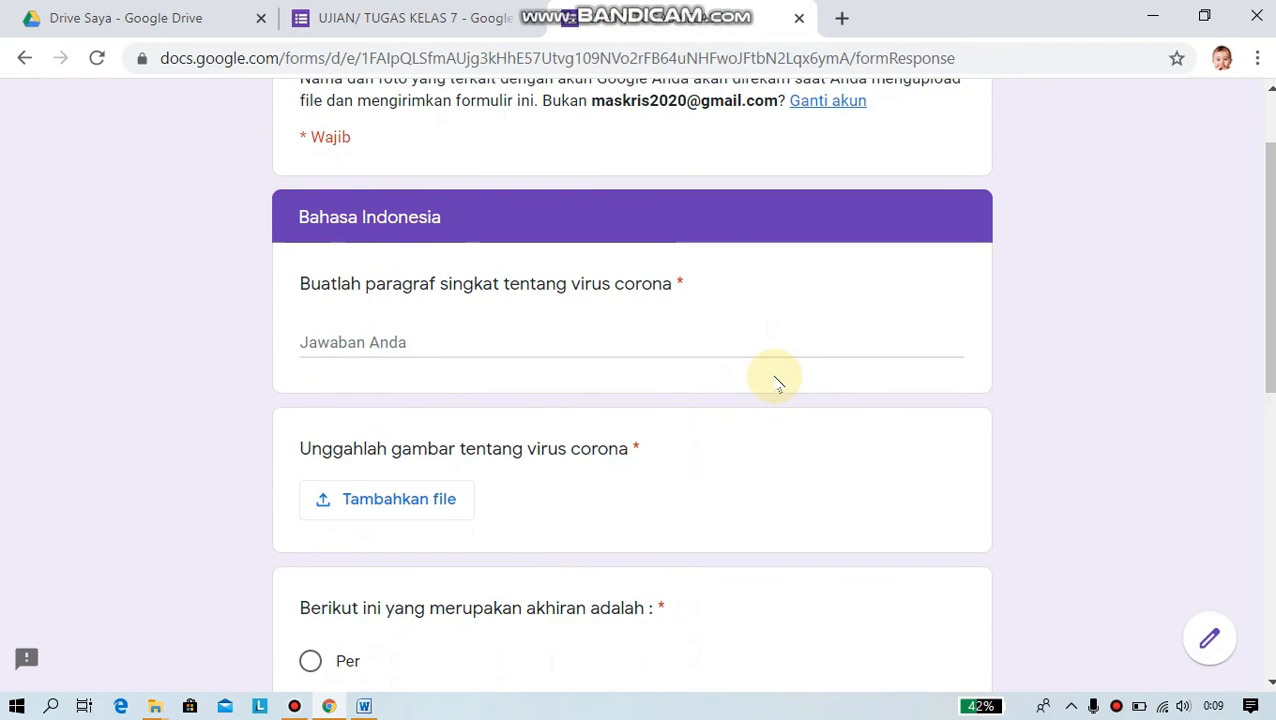
pyautogui.click(396, 340)
pyautogui.scroll(-2, 584, 350)
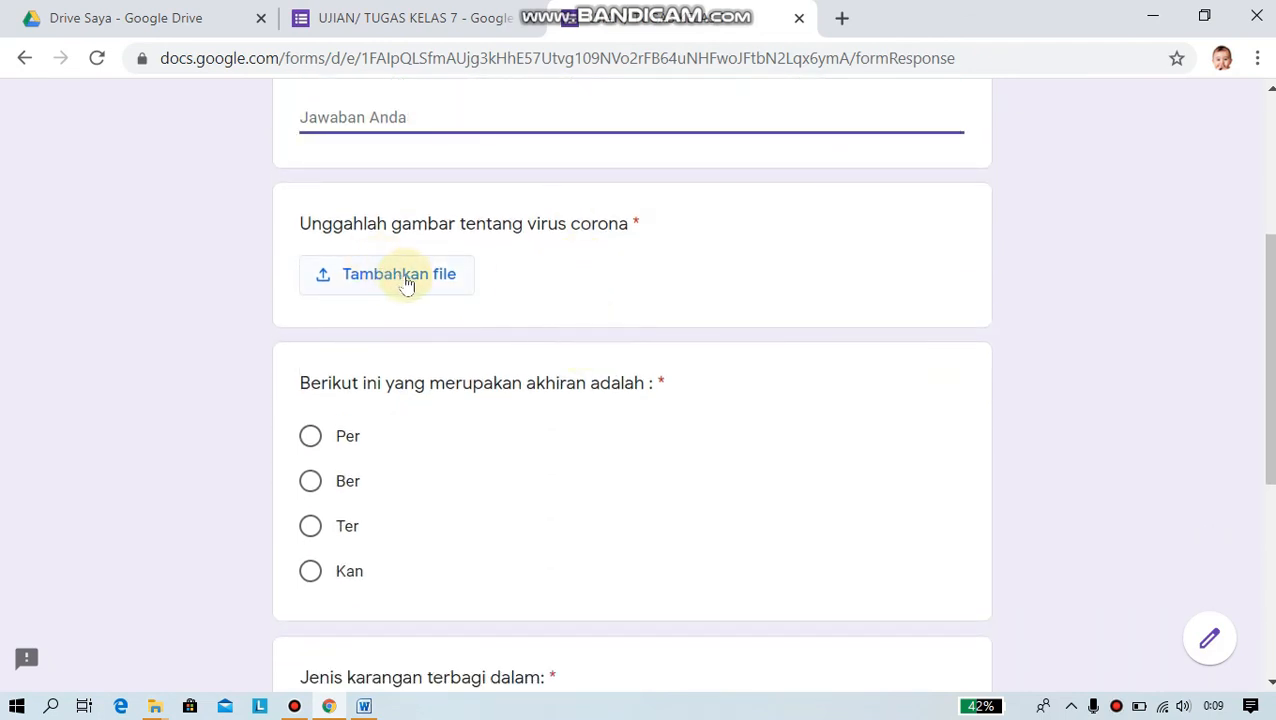
pyautogui.scroll(-2, 624, 347)
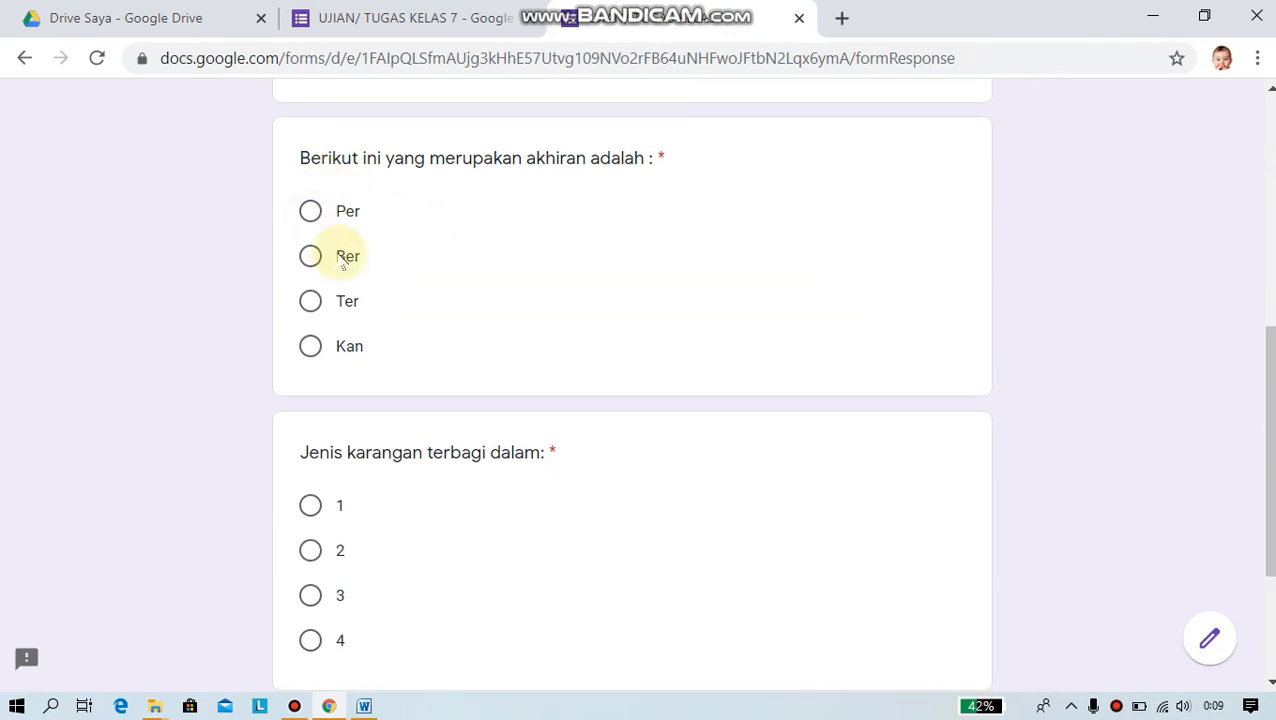
pyautogui.scroll(-2, 415, 365)
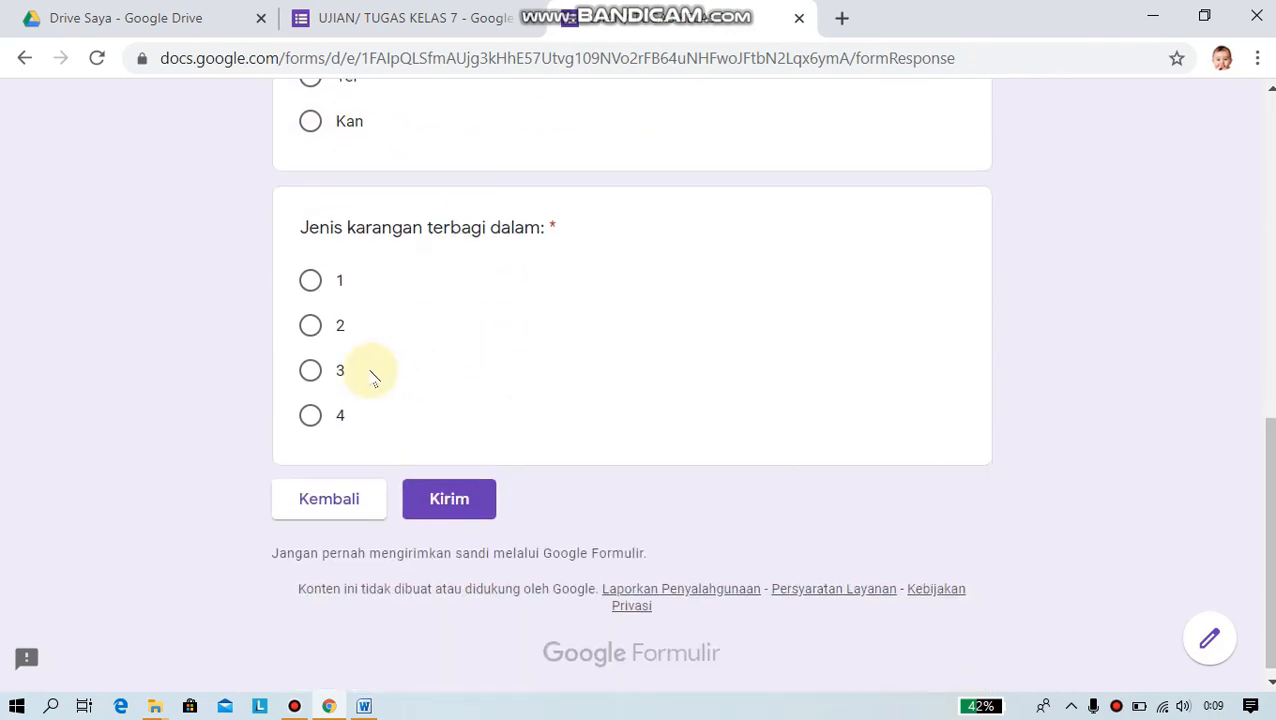
pyautogui.click(442, 505)
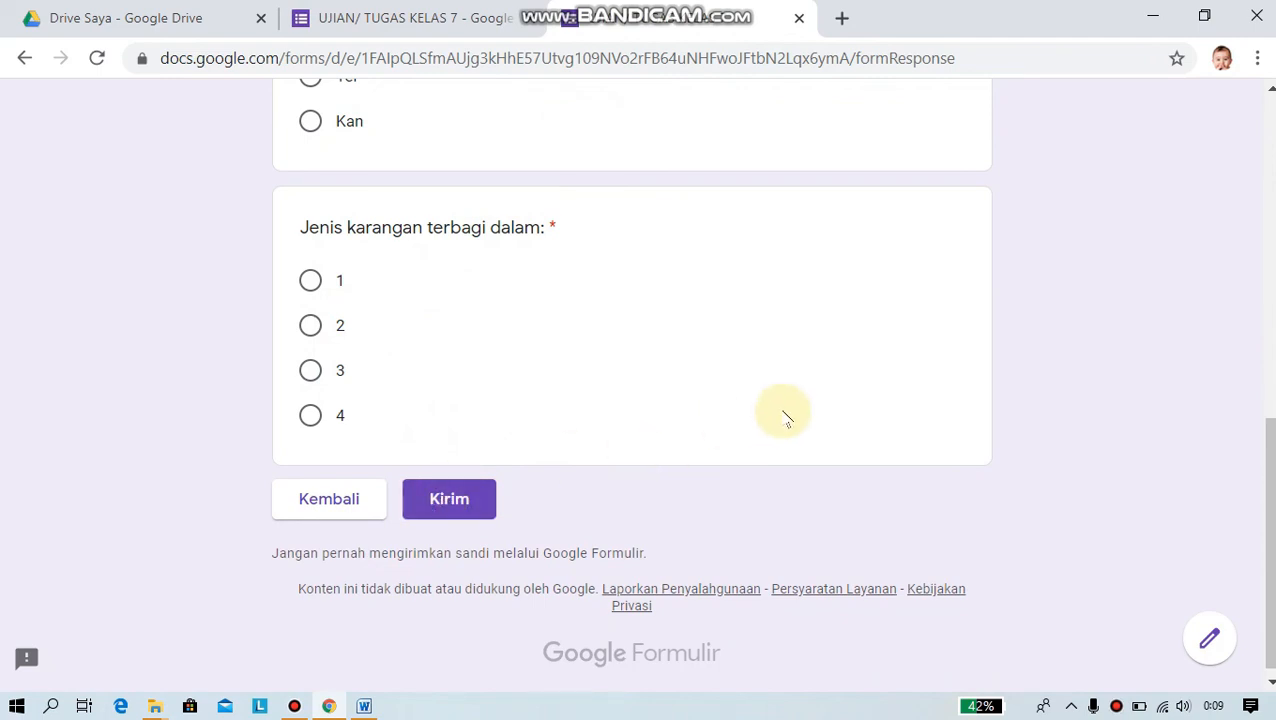
pyautogui.scroll(2, 790, 413)
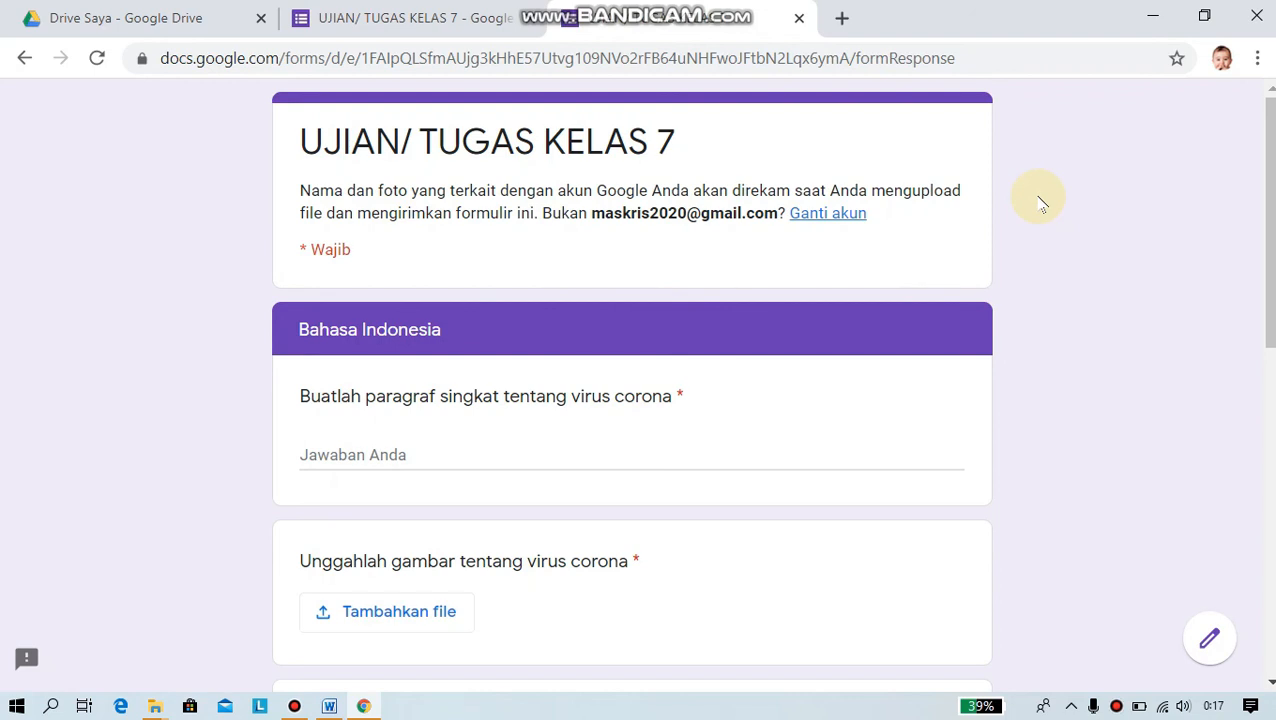
pyautogui.click(799, 19)
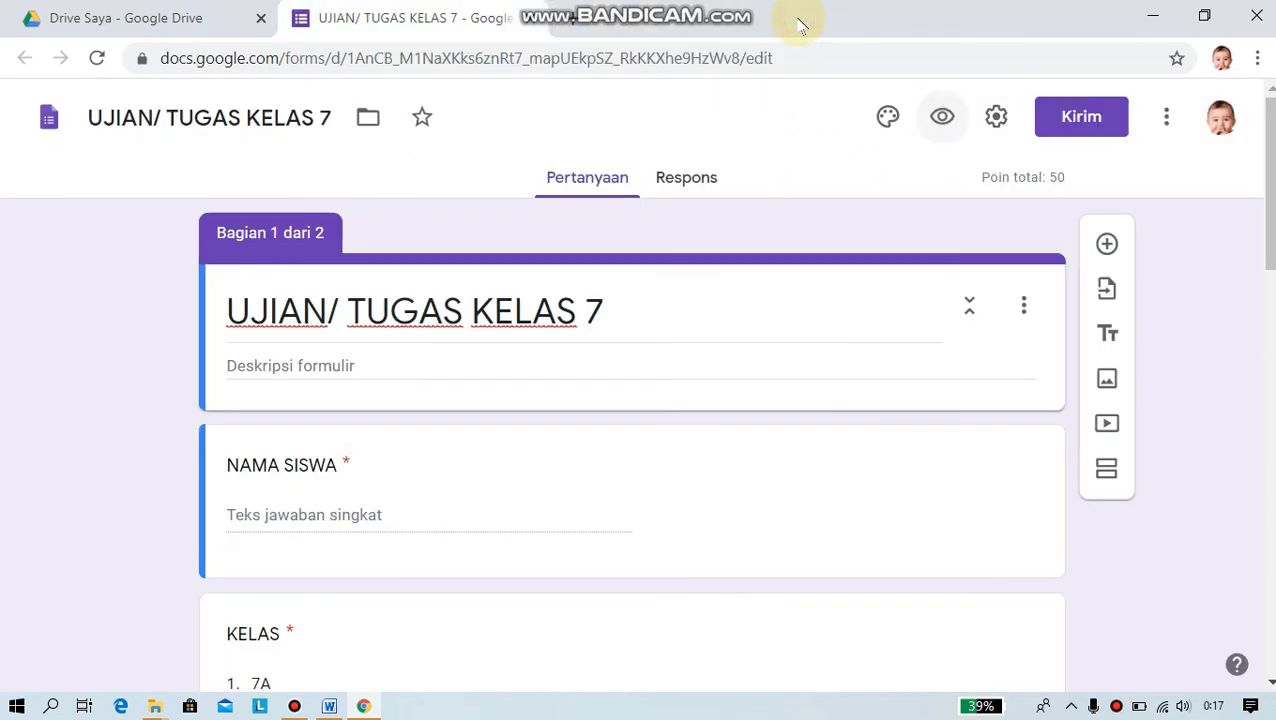
# - Close the form editor tab and then the whole Chrome window
pyautogui.click(527, 18)
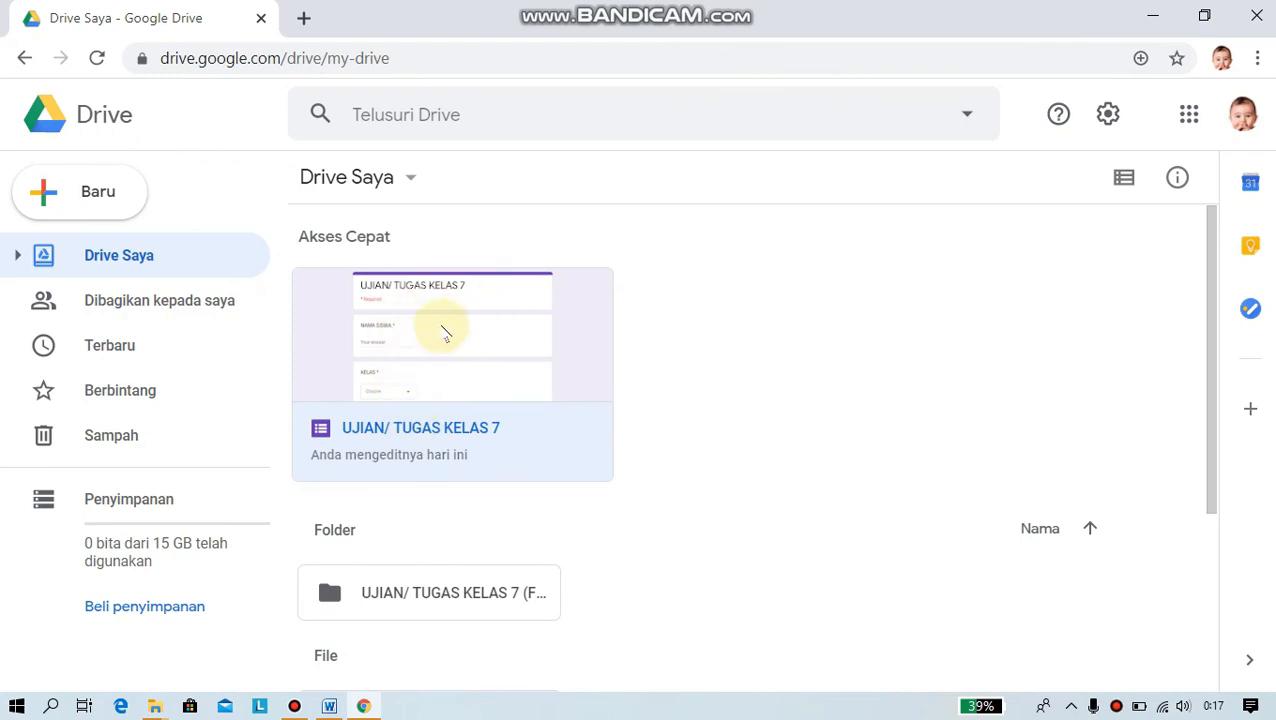
pyautogui.click(1257, 22)
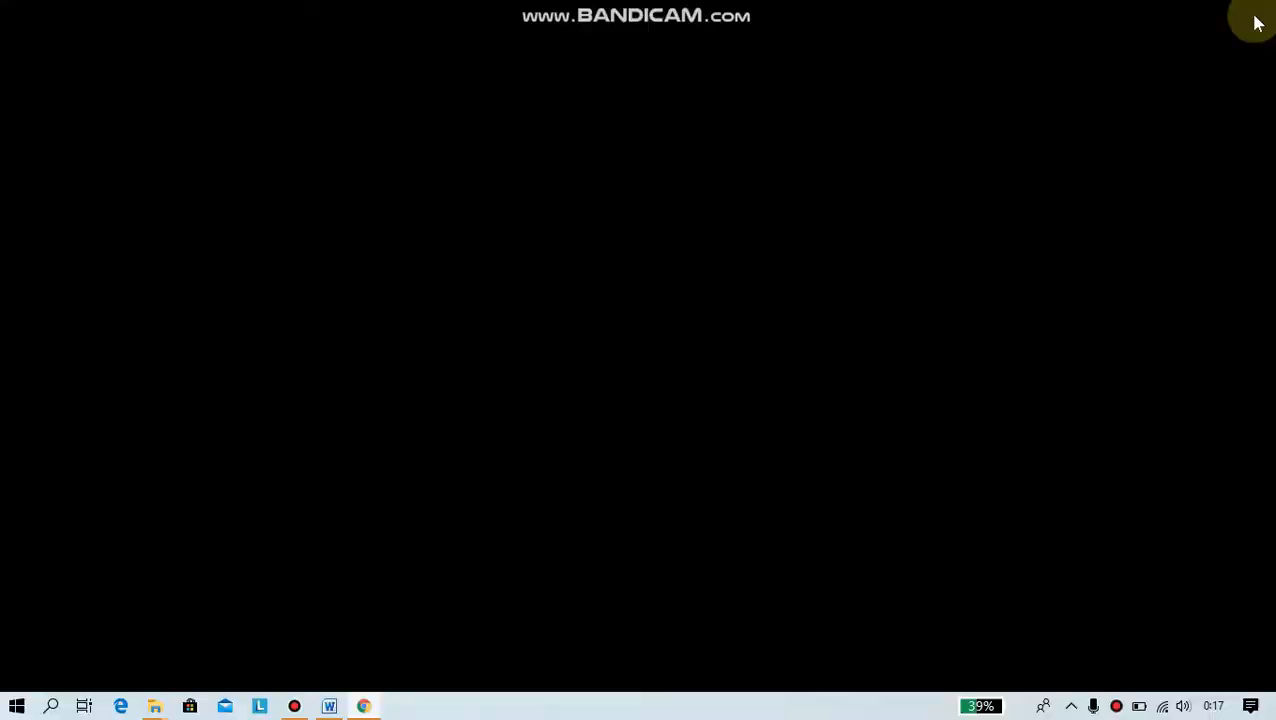